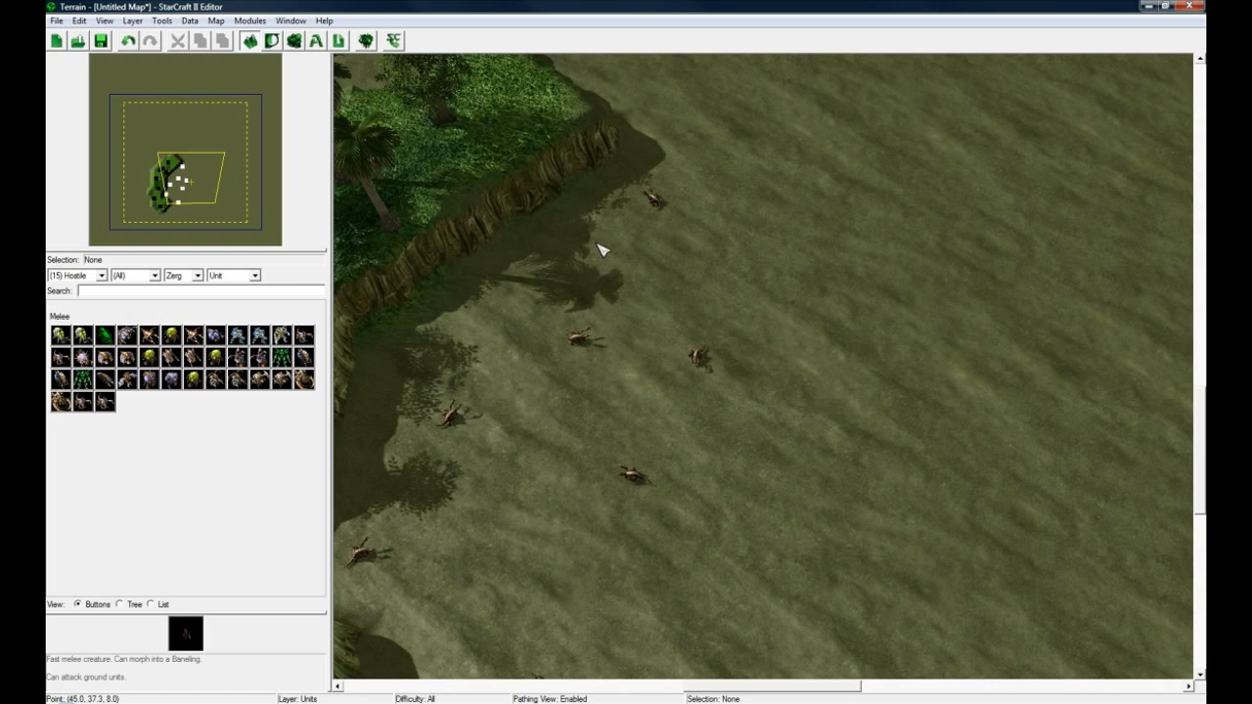
{"action": "right_click_drag", "start_coordinate": [702, 202], "coordinate": [740, 265]}
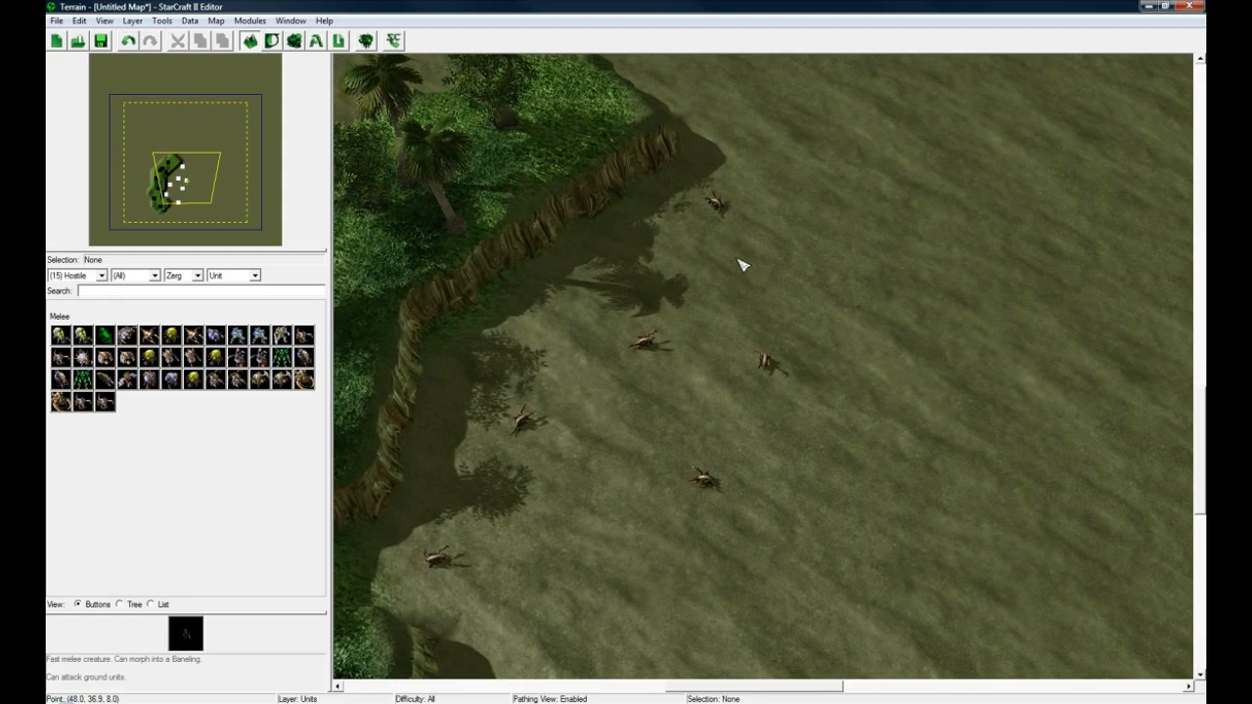
{"action": "right_click_drag", "start_coordinate": [620, 303], "coordinate": [626, 289]}
{"action": "right_click_drag", "start_coordinate": [594, 440], "coordinate": [710, 380]}
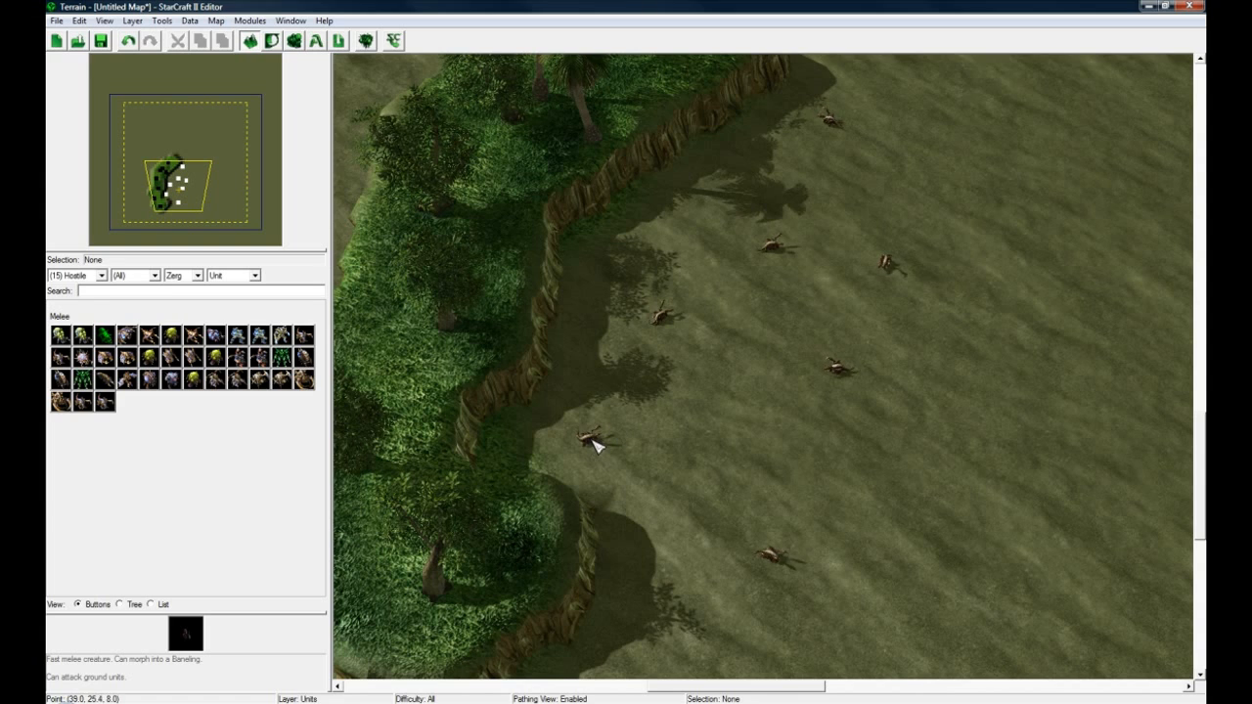
Open the Data module and set the data type to Units
{"action": "left_click", "coordinate": [292, 42]}
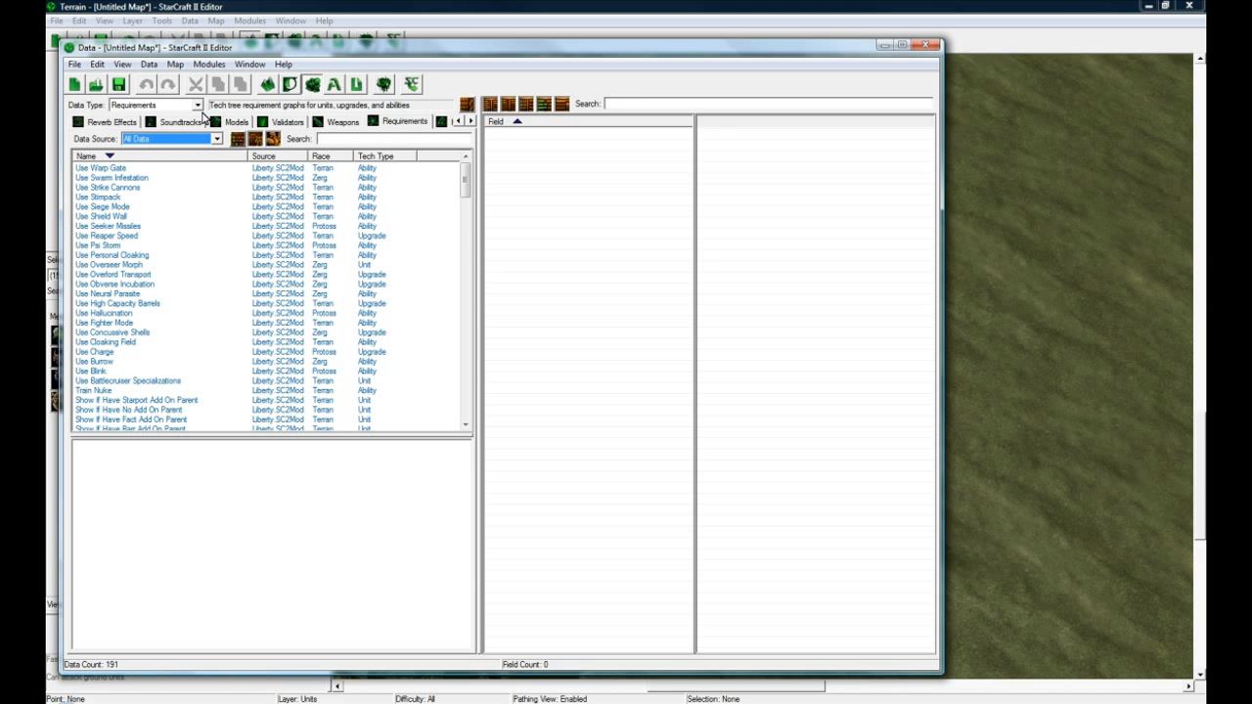
{"action": "left_click", "coordinate": [199, 107]}
{"action": "left_click", "coordinate": [206, 179]}
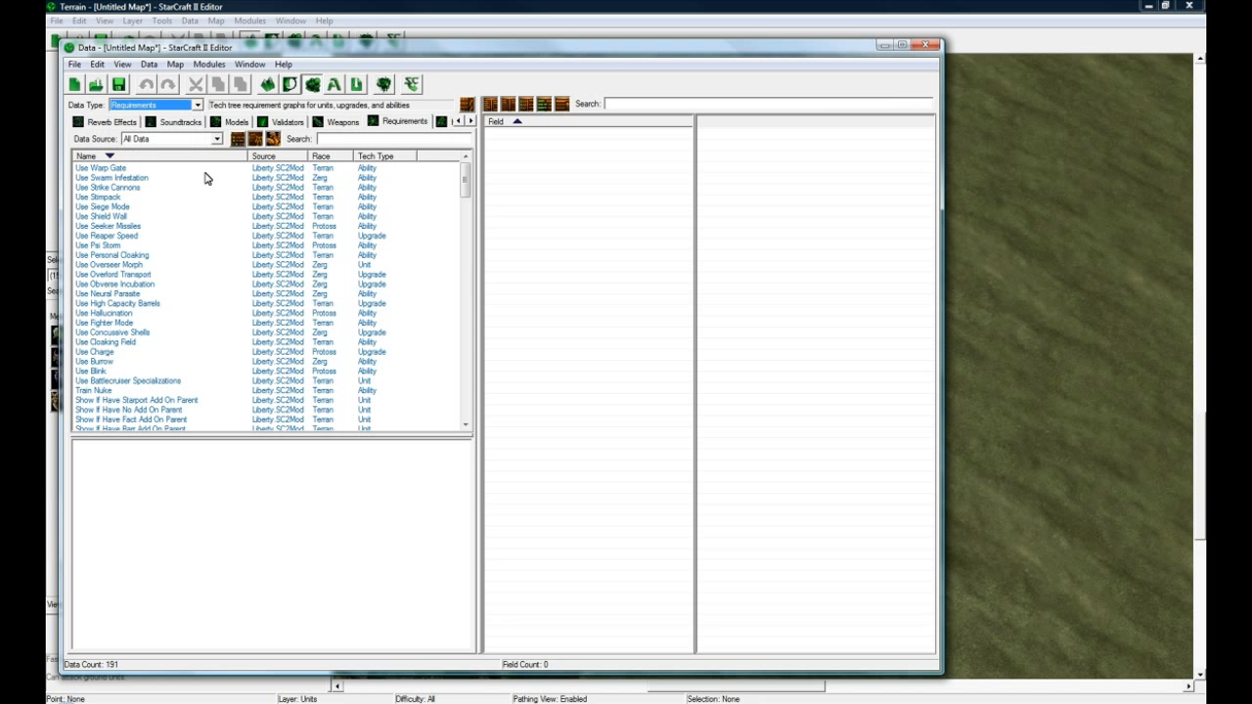
{"action": "left_click", "coordinate": [190, 111]}
{"action": "left_click", "coordinate": [186, 108]}
{"action": "left_click", "coordinate": [170, 105]}
{"action": "left_click_drag", "start_coordinate": [195, 183], "coordinate": [186, 138]}
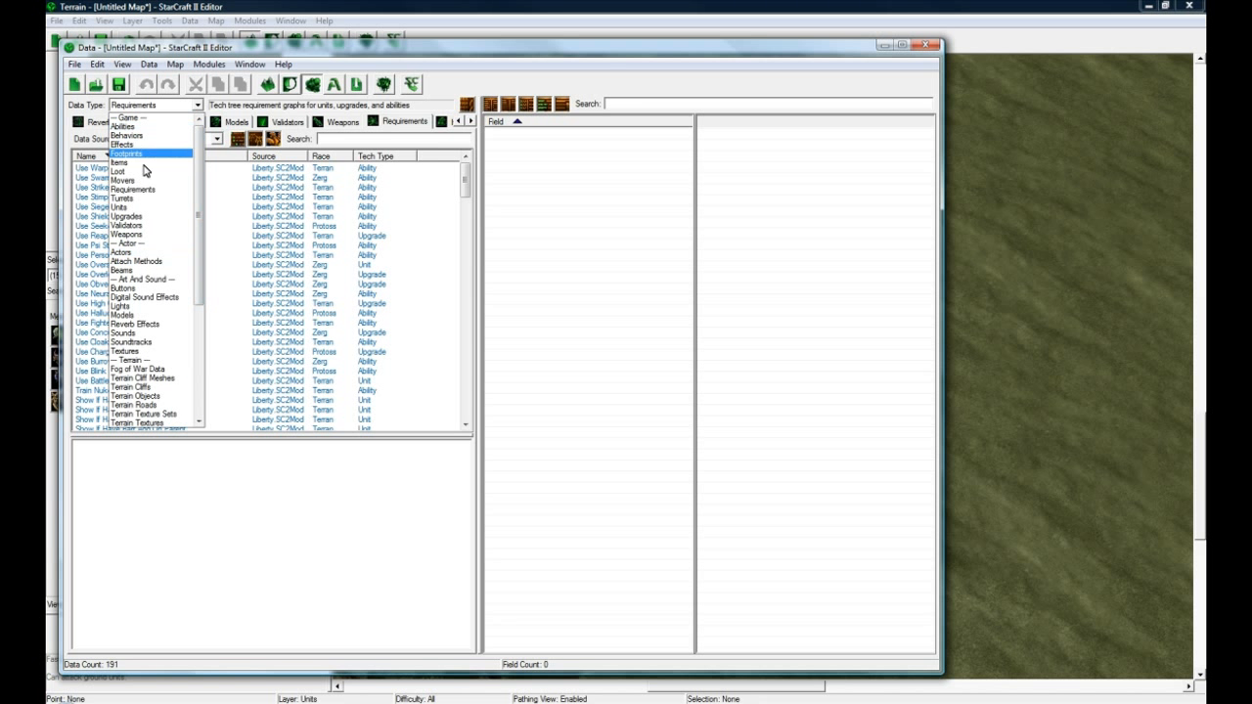
{"action": "left_click", "coordinate": [122, 209]}
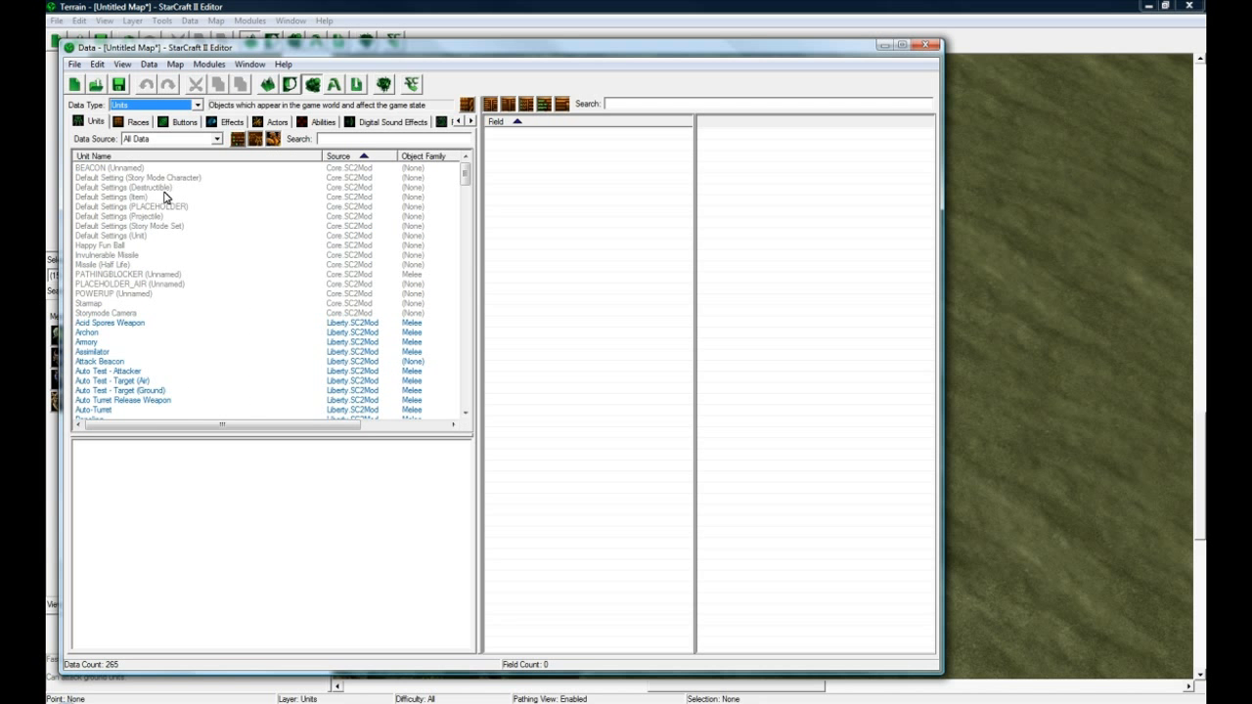
Find the Zergling in the unit list and select it to show its fields
{"action": "left_click", "coordinate": [208, 143]}
{"action": "left_click", "coordinate": [208, 143]}
{"action": "left_click_drag", "start_coordinate": [466, 174], "coordinate": [467, 396]}
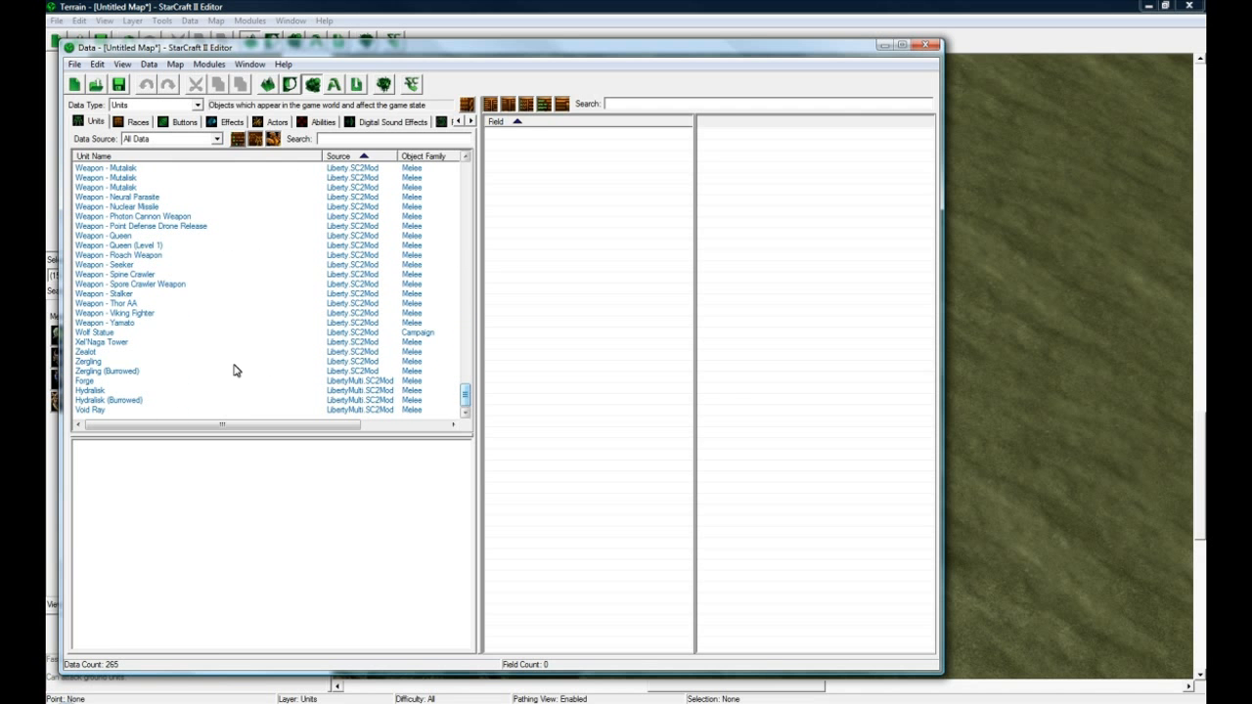
{"action": "left_click", "coordinate": [135, 352]}
{"action": "left_click", "coordinate": [132, 362]}
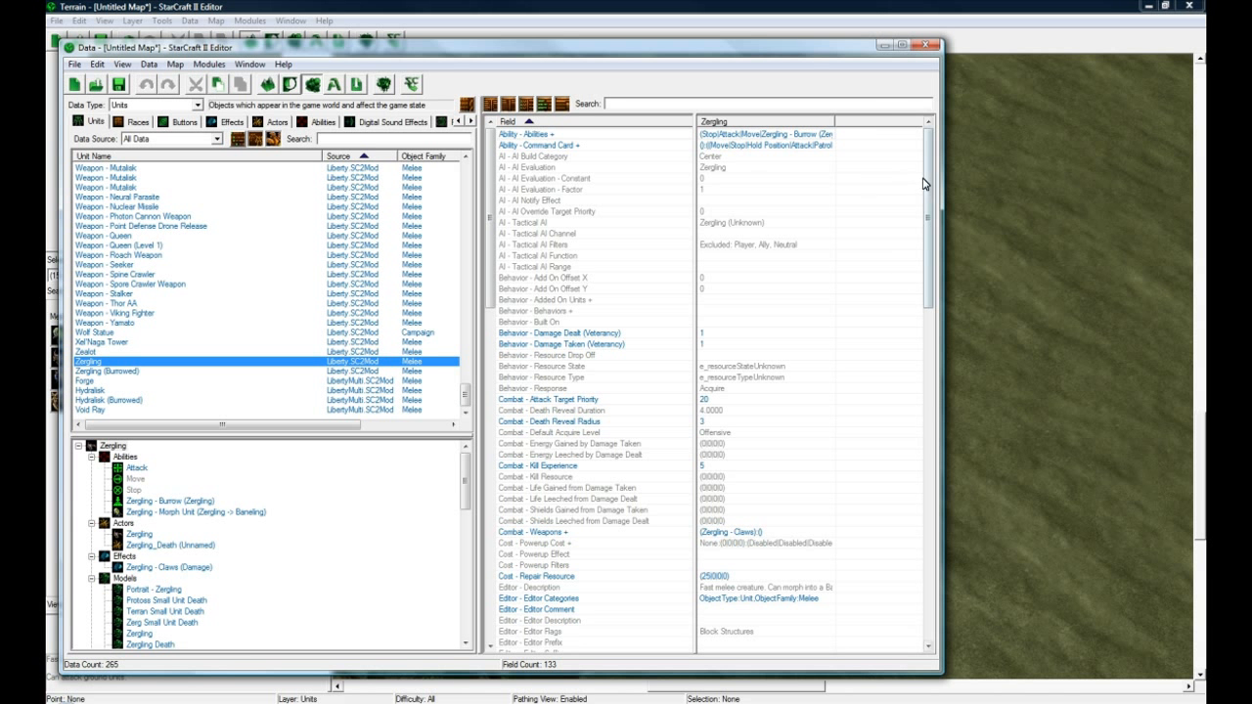
Remove the Burrow button from the Zergling's command card
{"action": "left_click", "coordinate": [575, 145]}
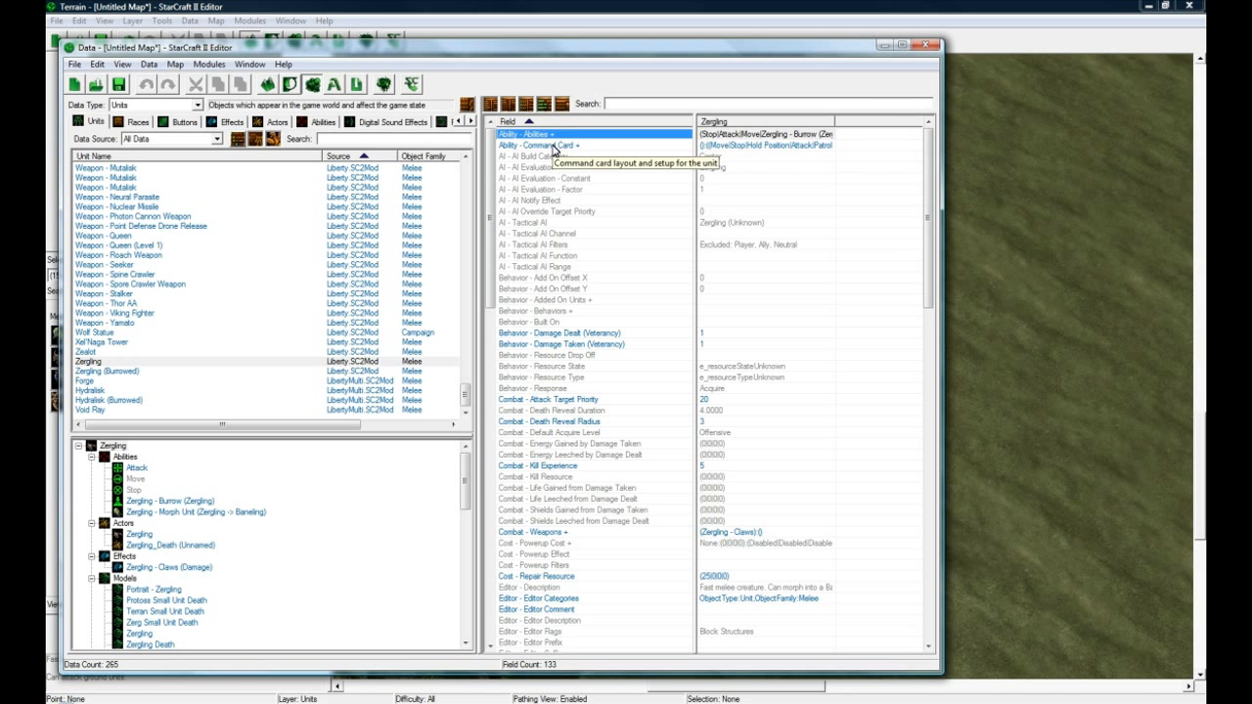
{"action": "double_click", "coordinate": [709, 147]}
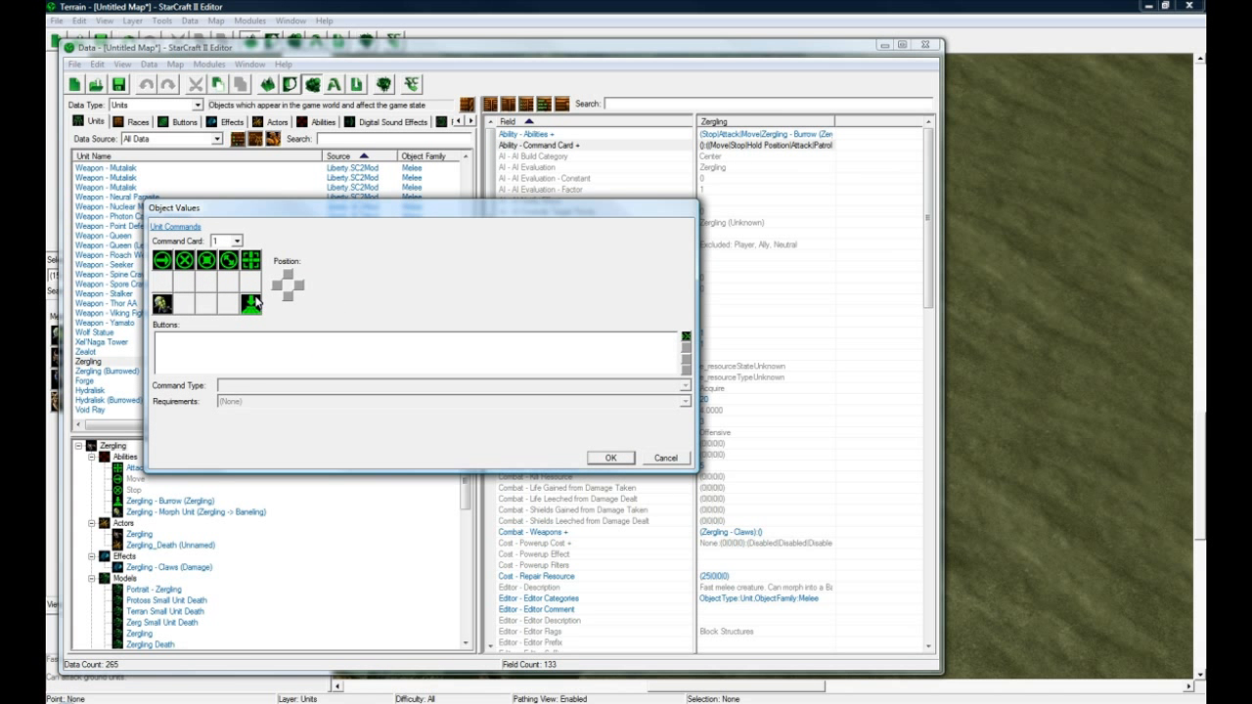
{"action": "left_click", "coordinate": [250, 304]}
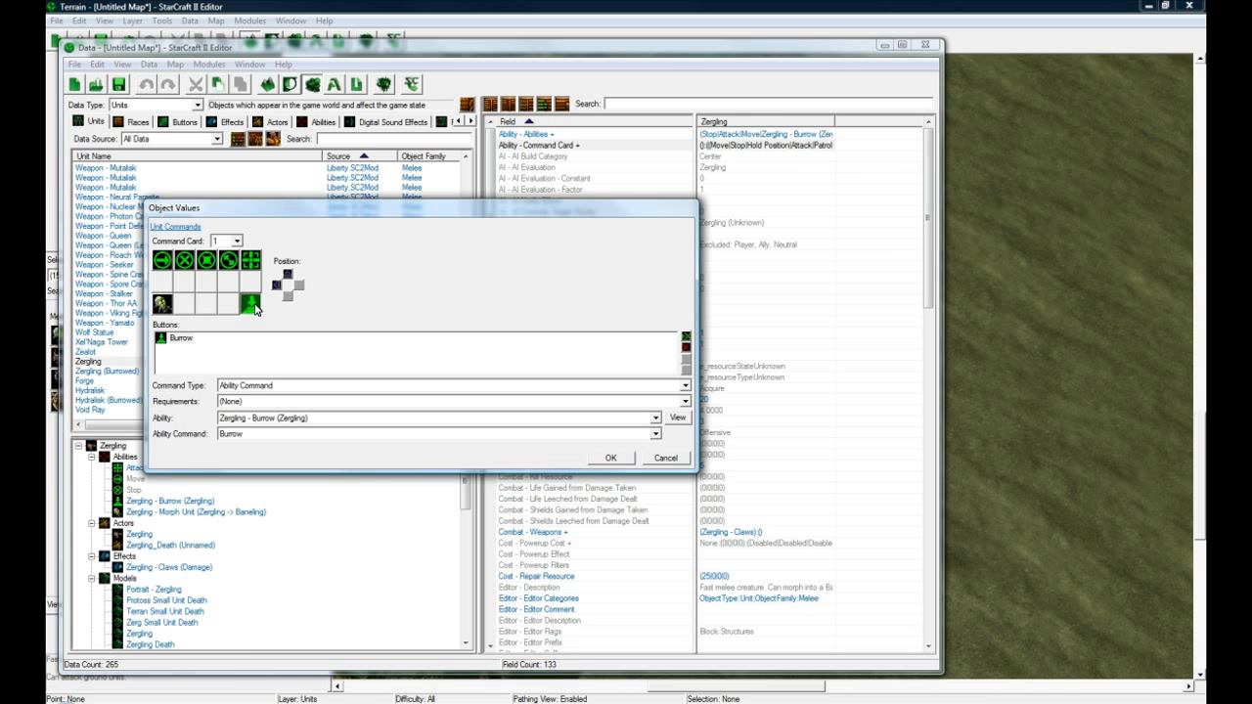
{"action": "left_click", "coordinate": [685, 351]}
{"action": "left_click", "coordinate": [618, 459]}
Remove the Zergling - Burrow and Zergling - Morph Unit (Zergling -> Baneling) abilities from the Zergling's Abilities field
{"action": "double_click", "coordinate": [745, 134]}
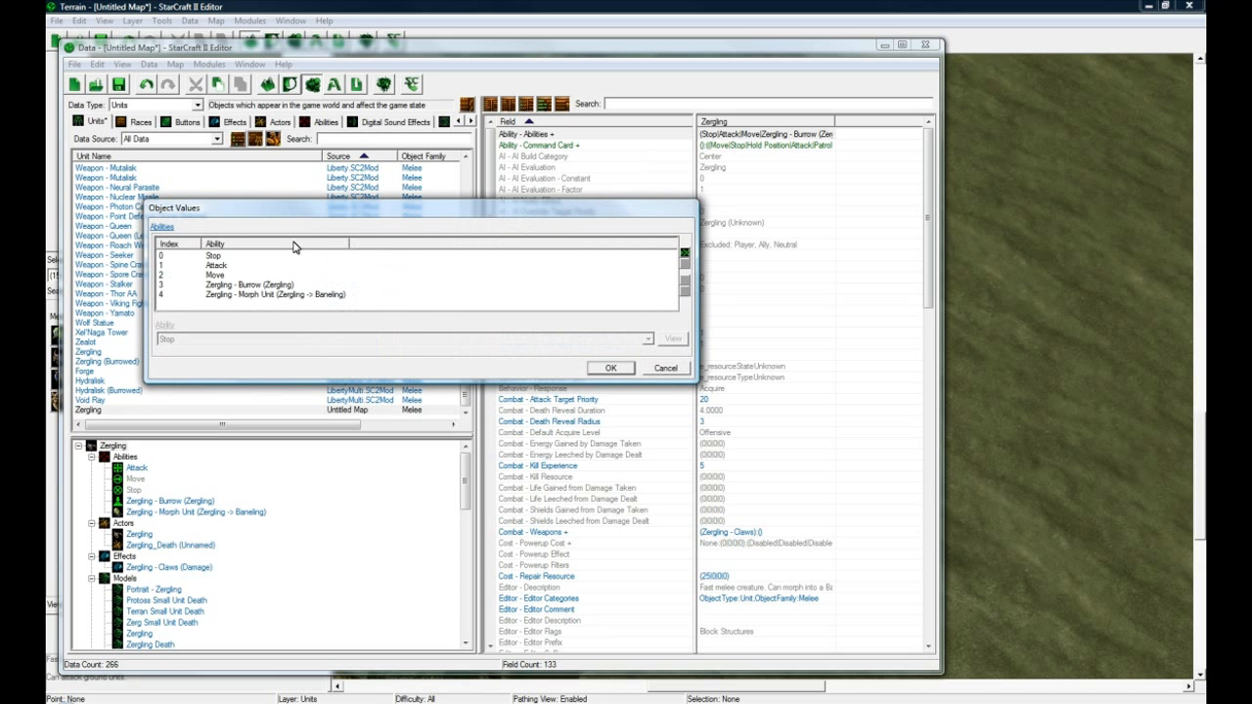
{"action": "left_click", "coordinate": [249, 285]}
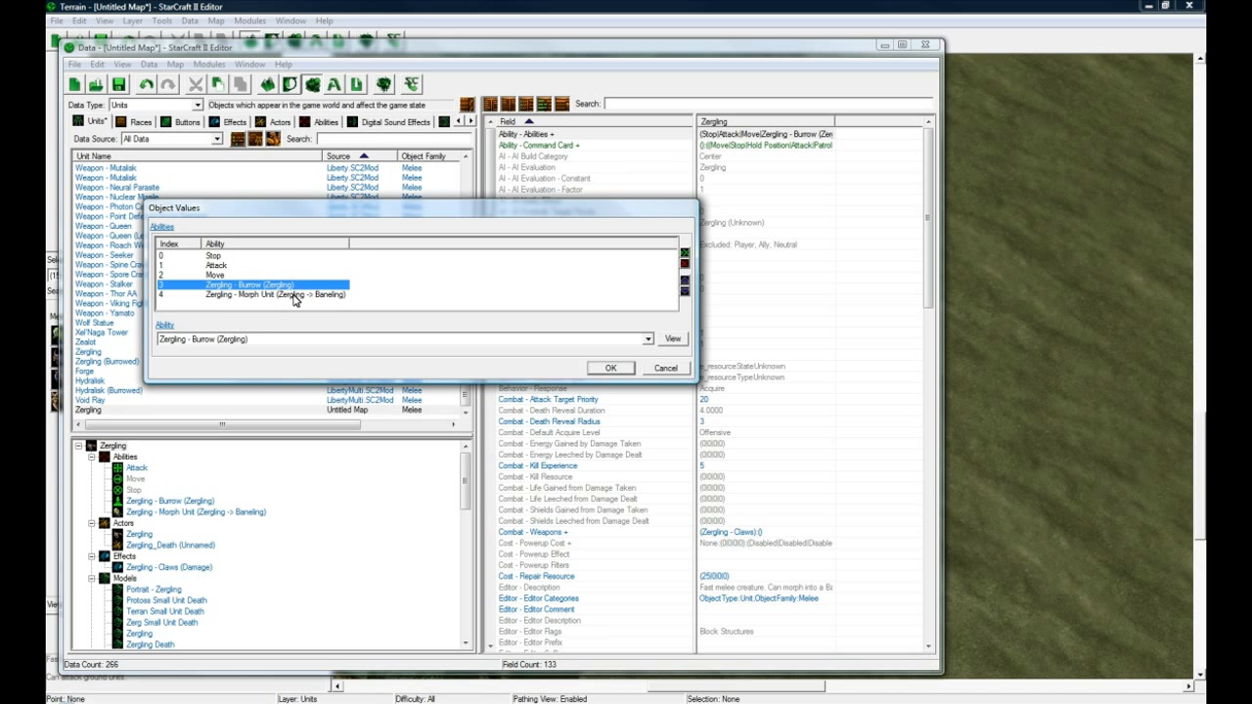
{"action": "left_click", "coordinate": [685, 264]}
{"action": "left_click", "coordinate": [685, 264]}
{"action": "left_click", "coordinate": [626, 369]}
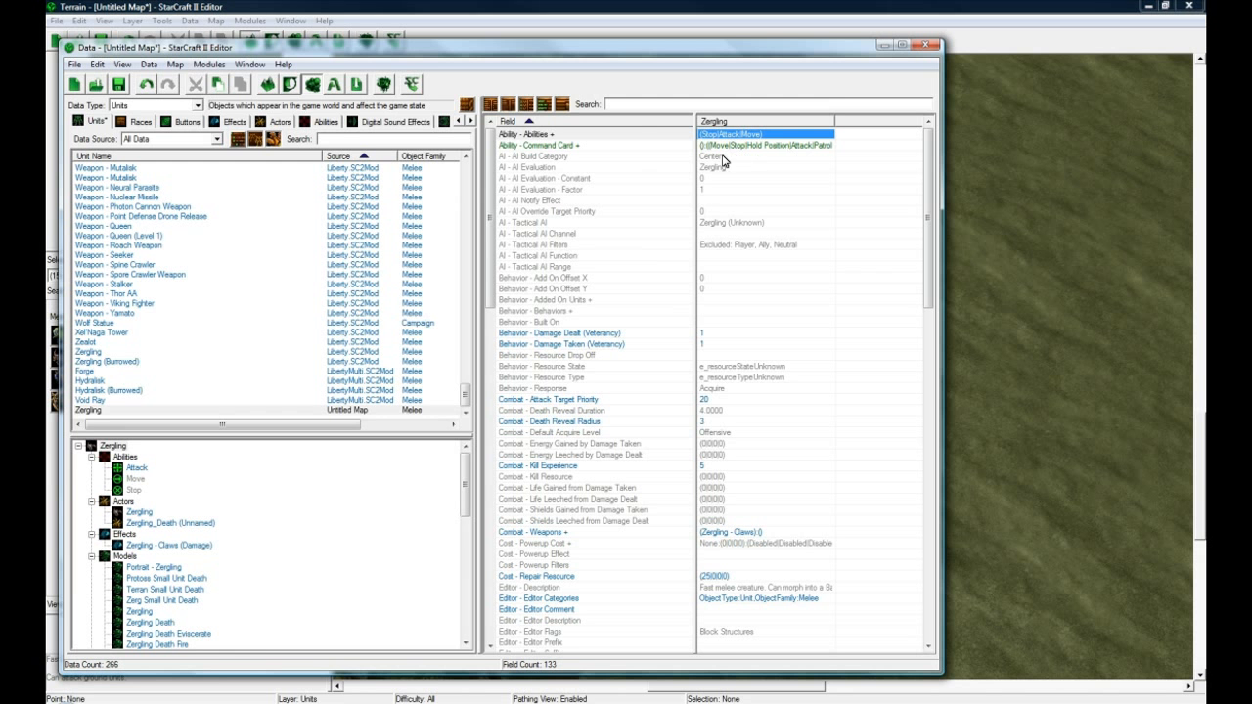
Check the Zergling's command card buttons and its remaining abilities
{"action": "double_click", "coordinate": [742, 146]}
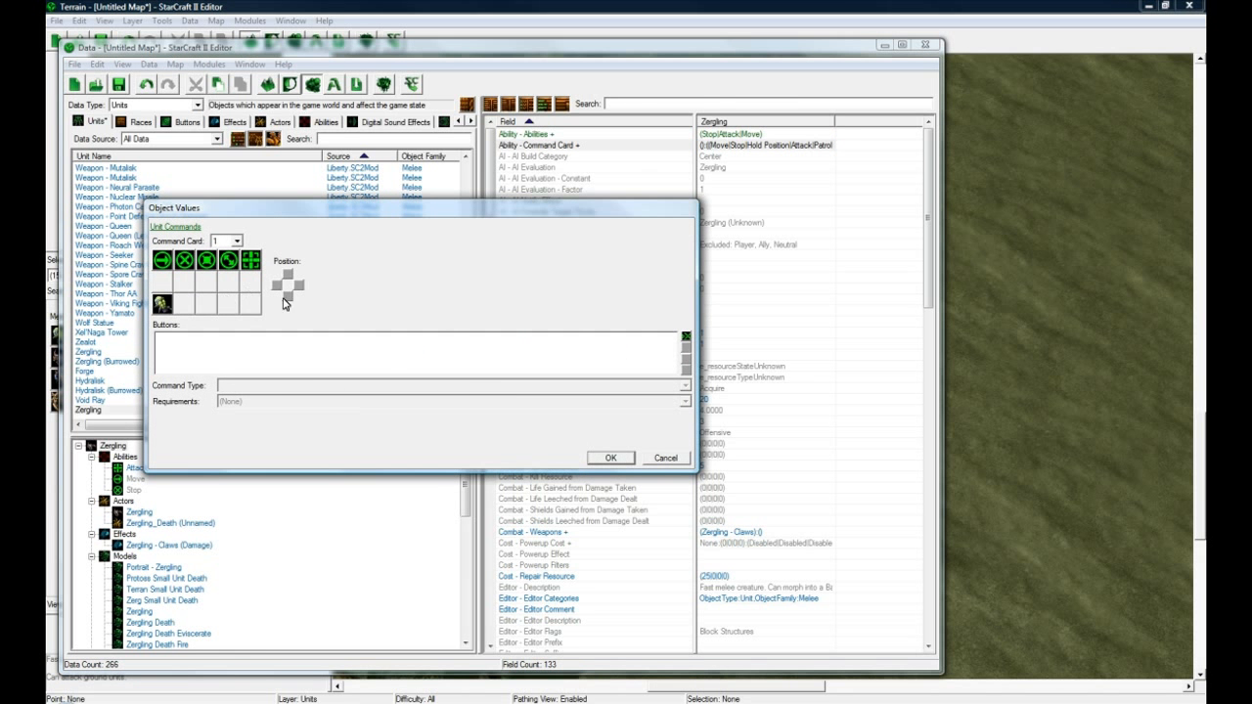
{"action": "left_click", "coordinate": [662, 461]}
{"action": "double_click", "coordinate": [729, 136]}
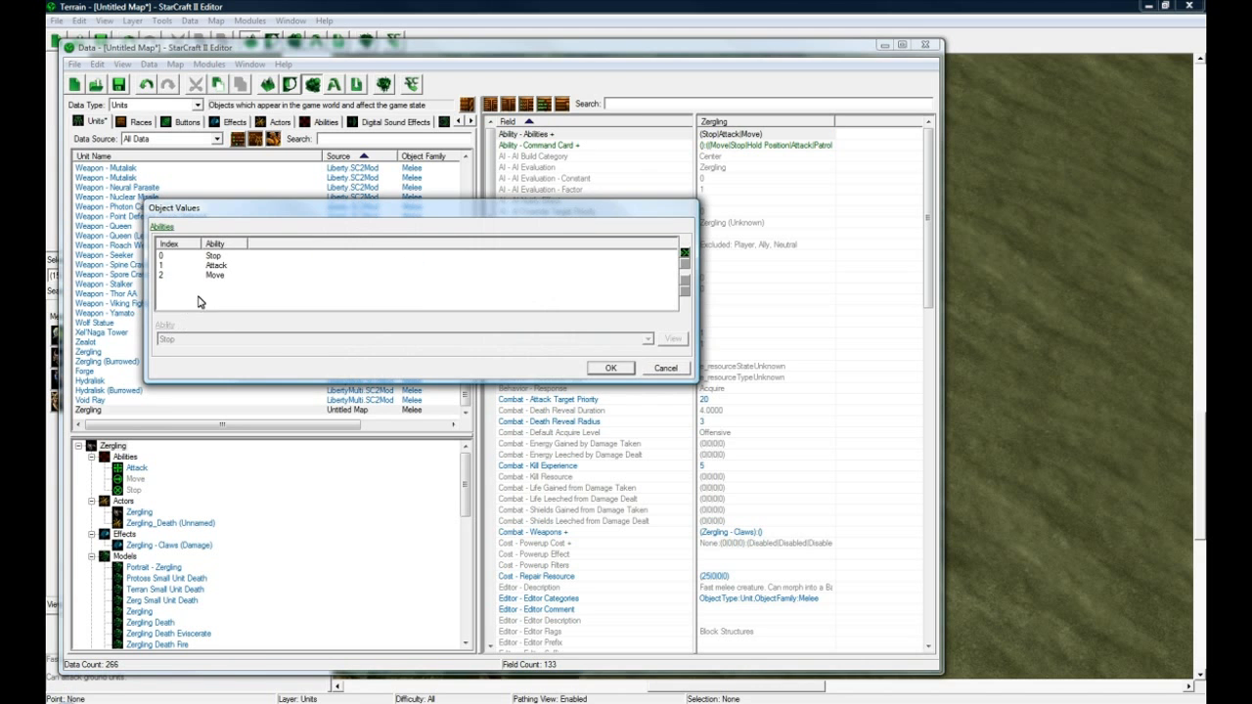
{"action": "left_click", "coordinate": [667, 374]}
Remove the Morph To Baneling button from the Zergling's command card
{"action": "double_click", "coordinate": [752, 146]}
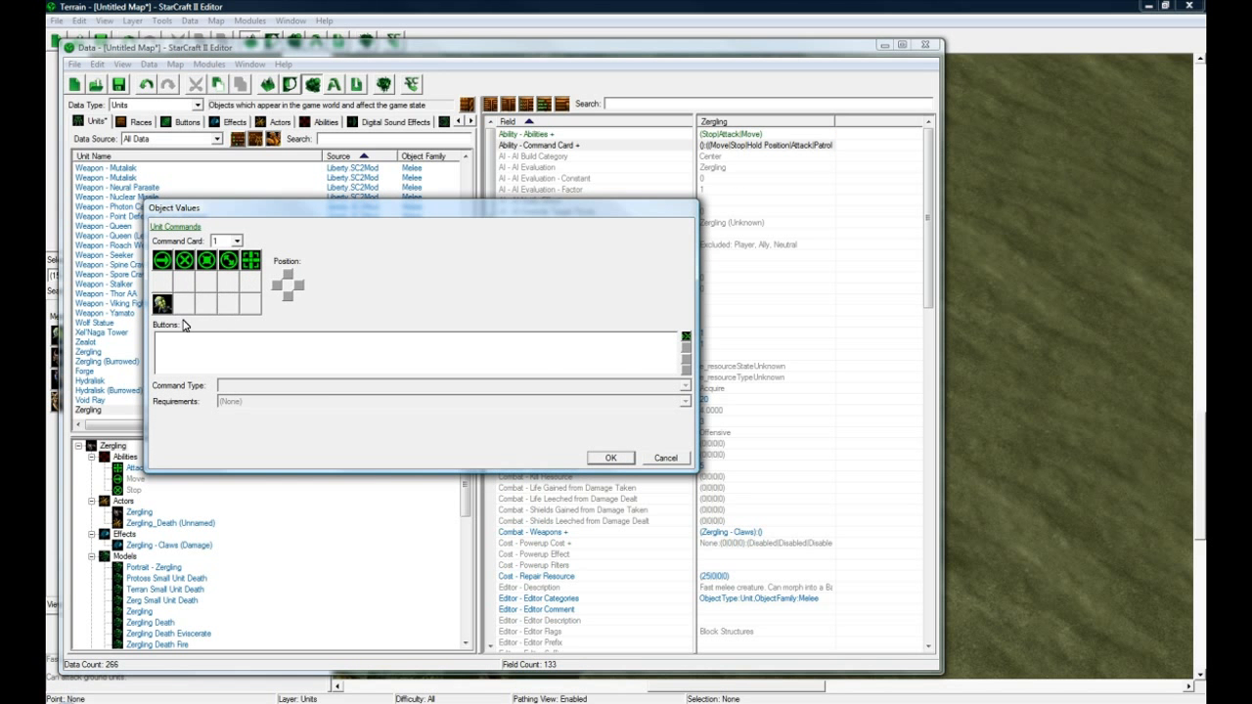
{"action": "left_click", "coordinate": [168, 307]}
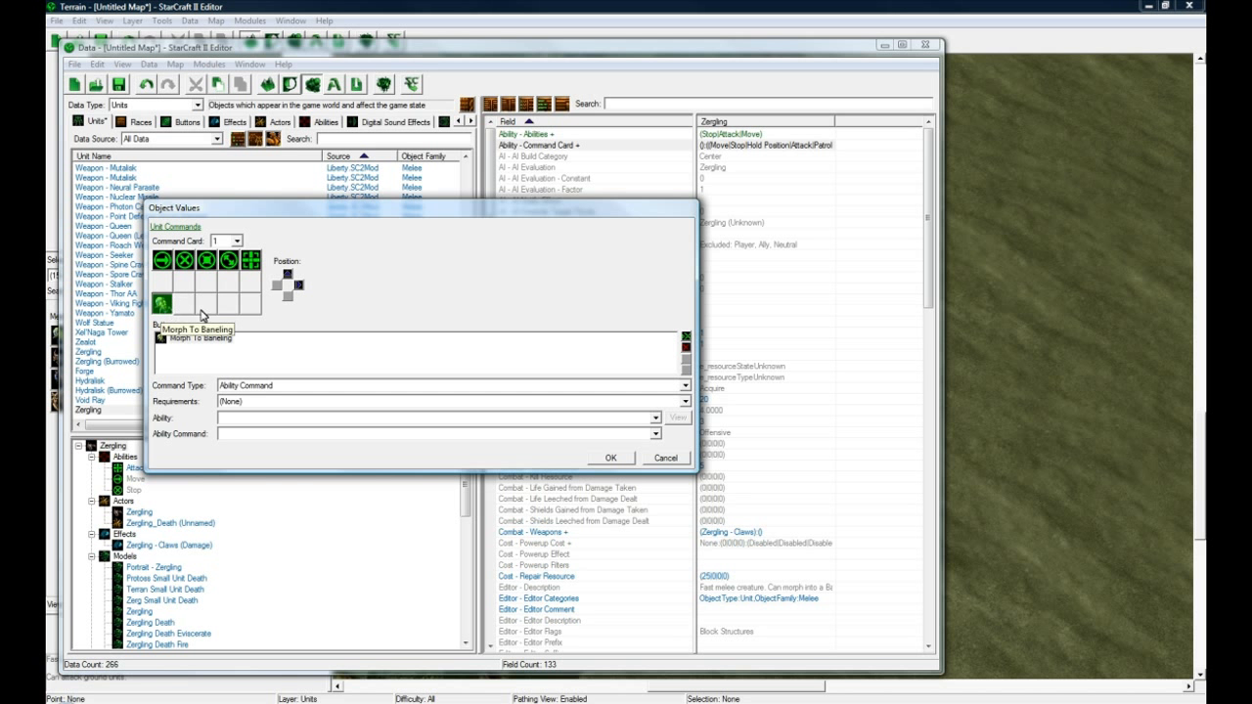
{"action": "left_click", "coordinate": [686, 344]}
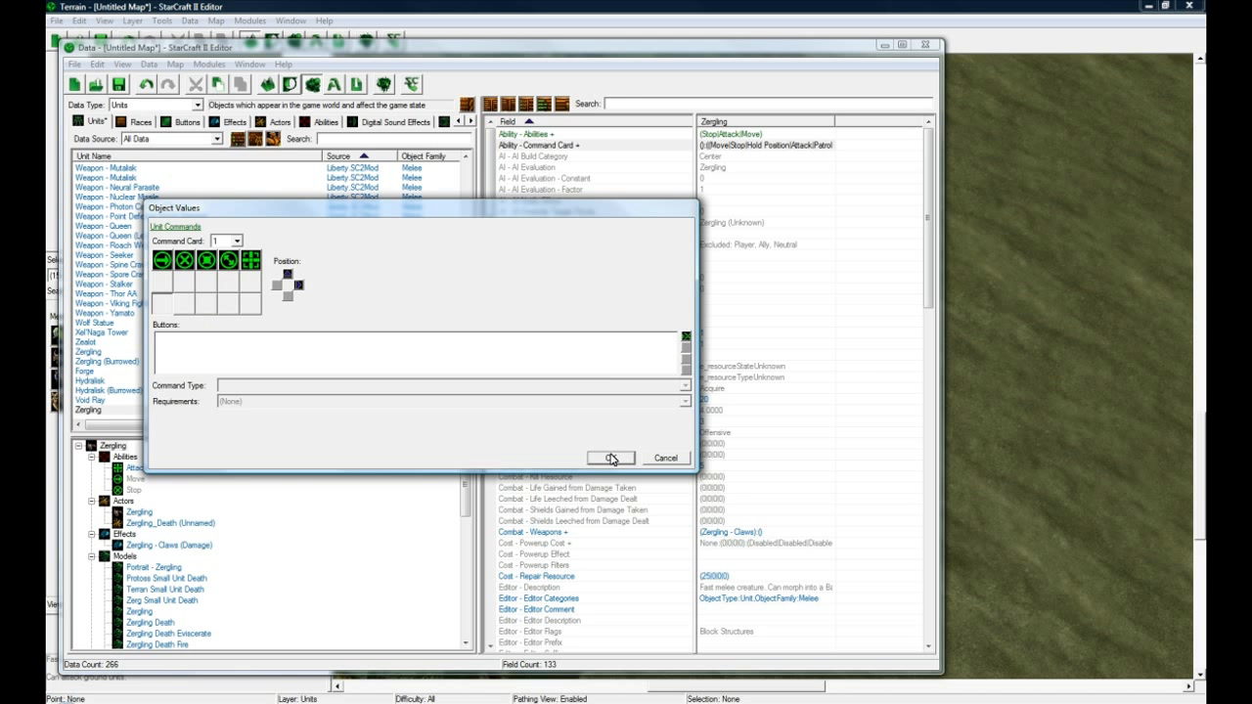
{"action": "left_click", "coordinate": [609, 458]}
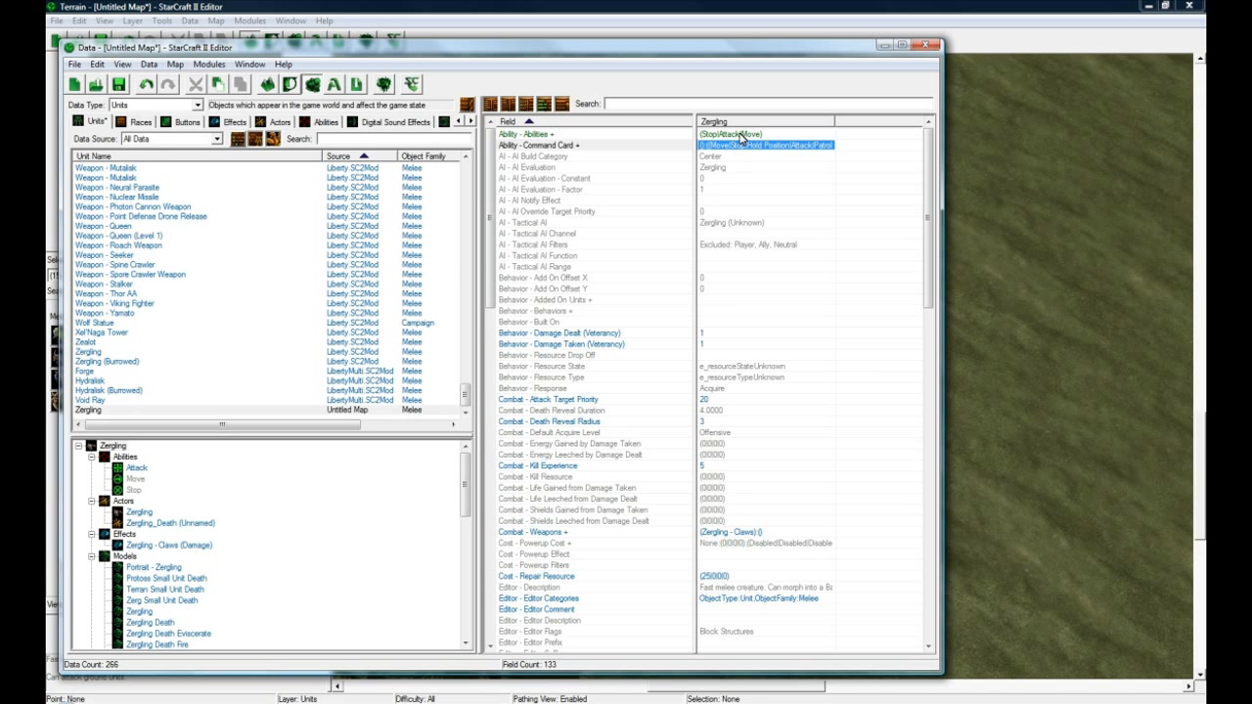
Browse the behaviors available for a new entry in the Zergling's Behaviors field, and discard the entry
{"action": "left_click", "coordinate": [585, 313]}
{"action": "double_click", "coordinate": [741, 315]}
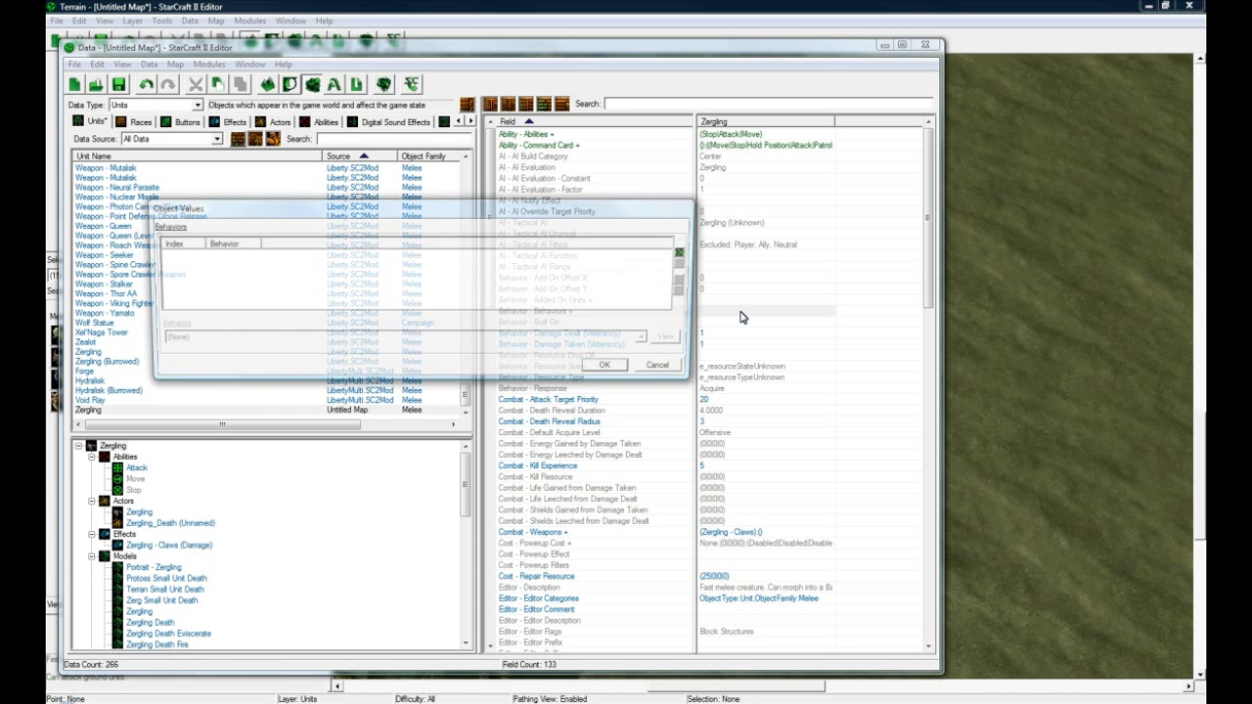
{"action": "left_click", "coordinate": [684, 252]}
{"action": "left_click", "coordinate": [503, 342]}
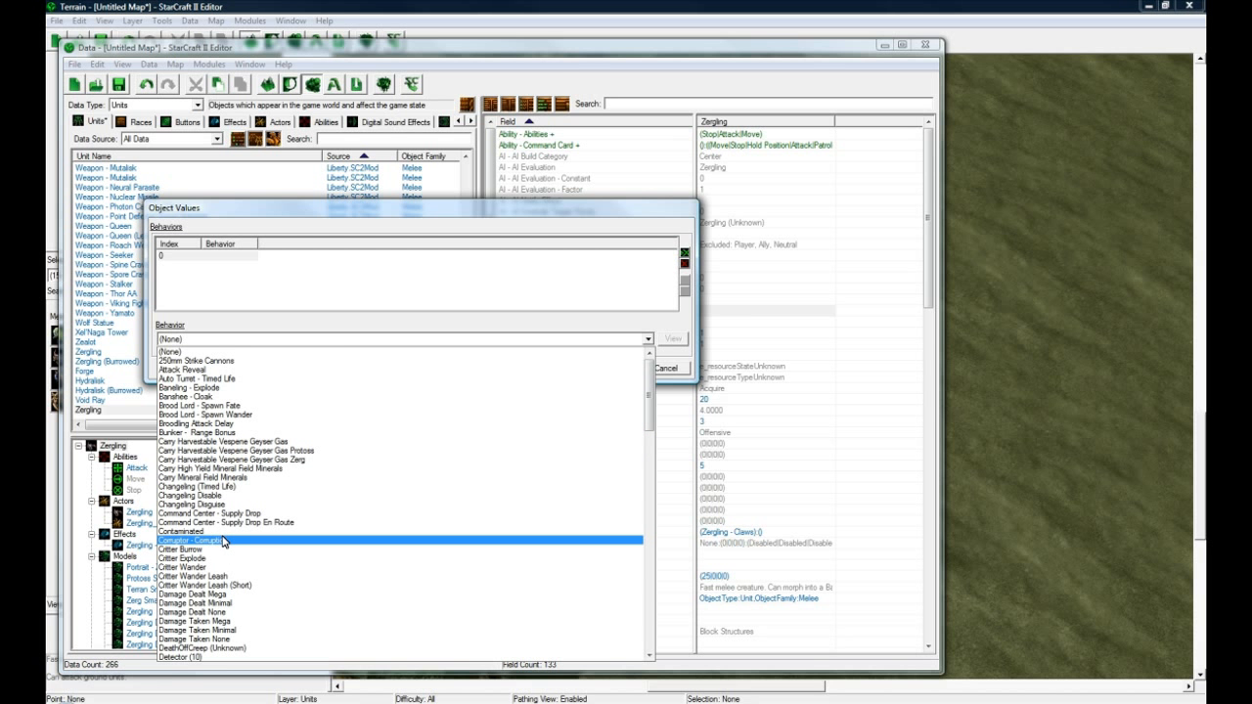
{"action": "left_click", "coordinate": [344, 273]}
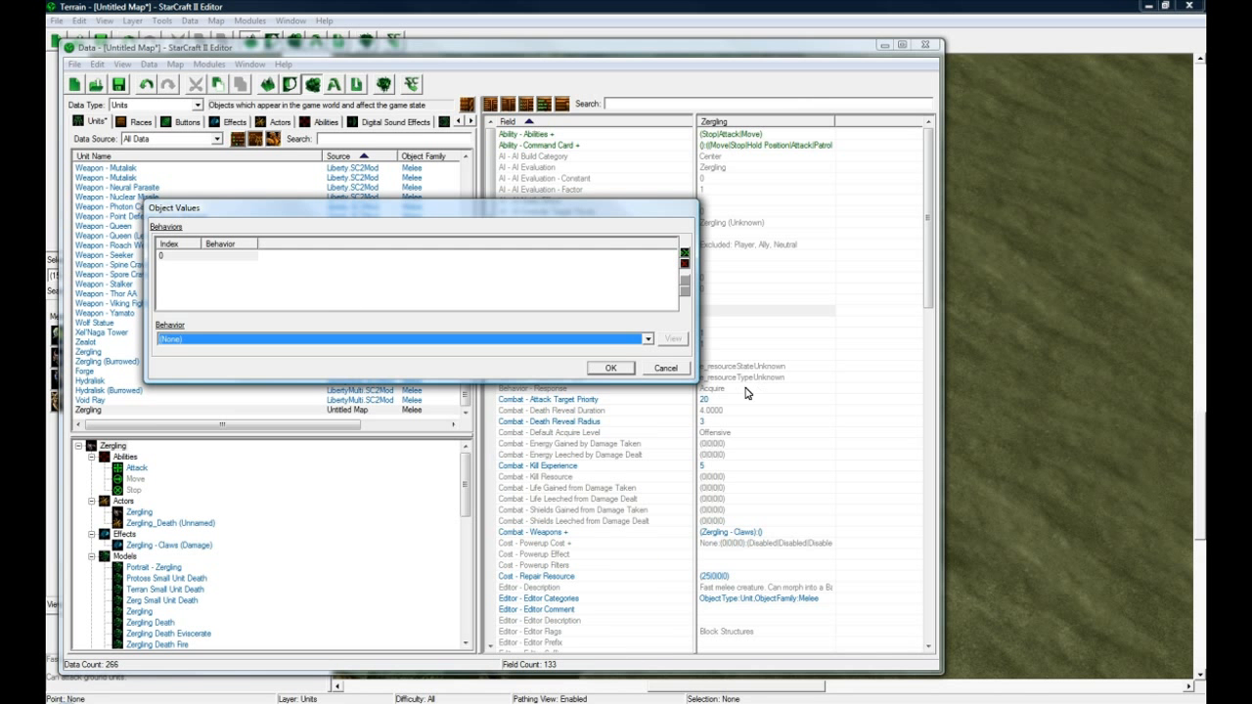
{"action": "left_click", "coordinate": [678, 370]}
Review the Zergling's fields and inspect the weapon assigned in its Combat - Weapons field
{"action": "left_click", "coordinate": [722, 137]}
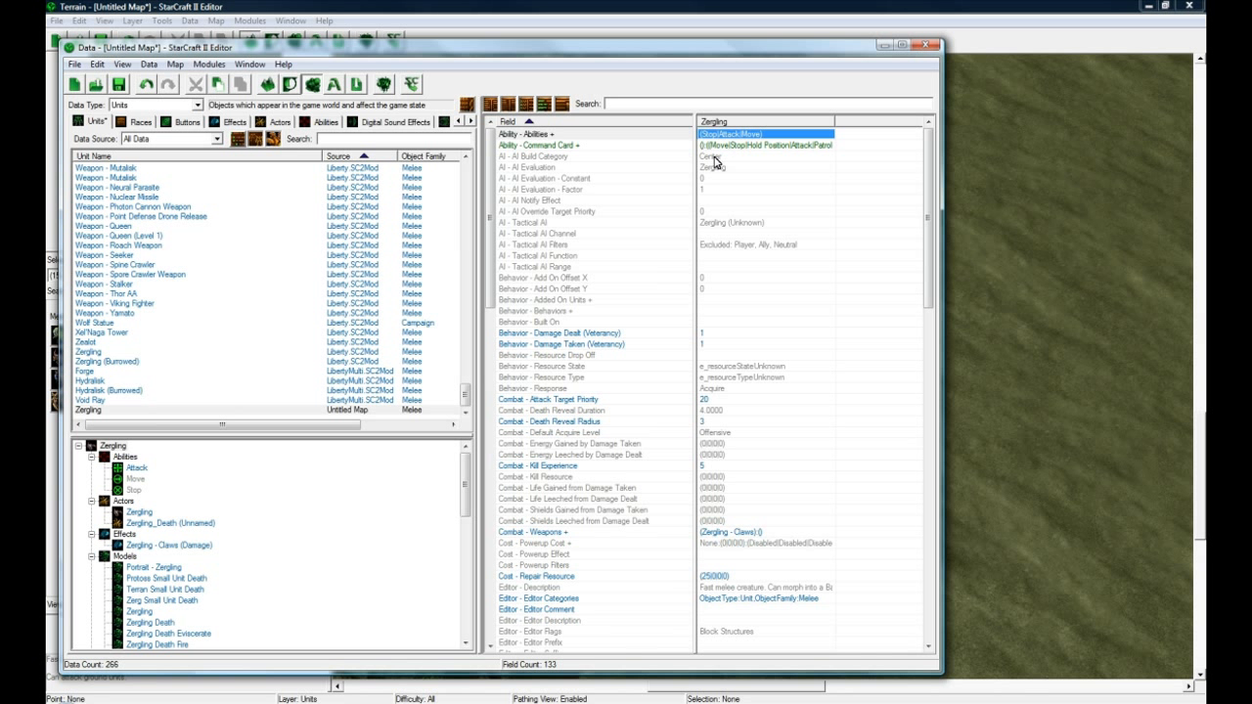
{"action": "left_click", "coordinate": [734, 314]}
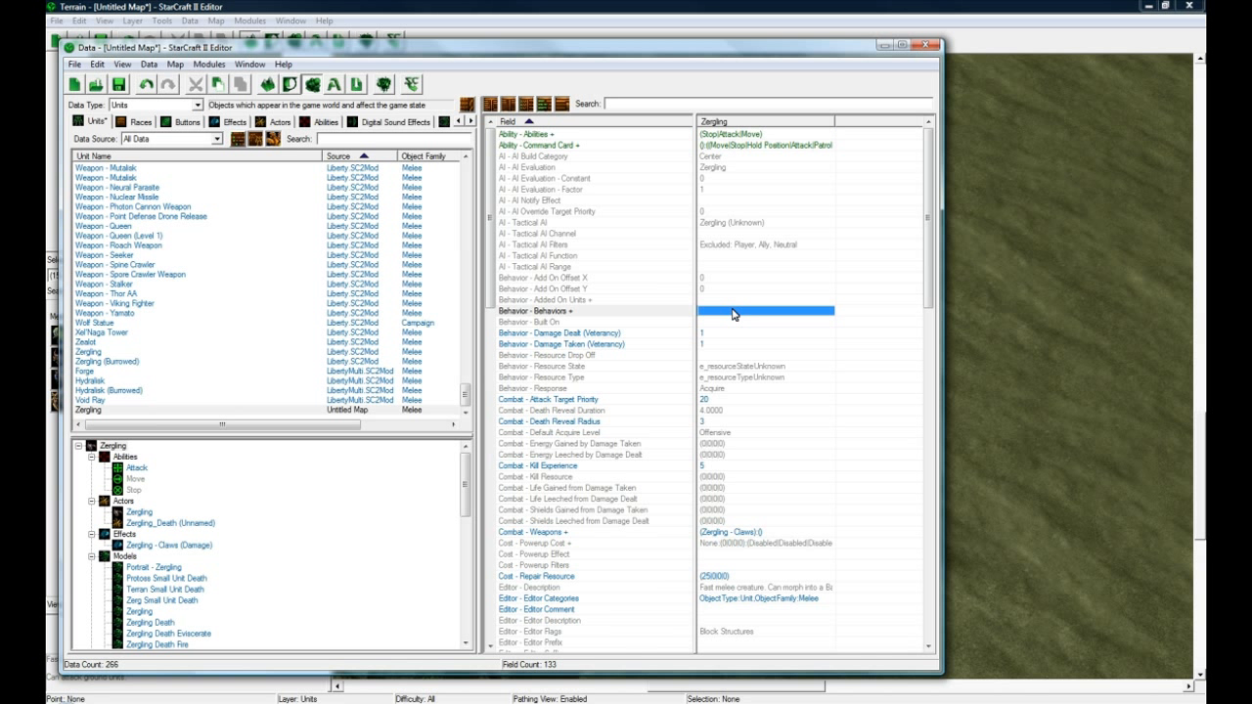
{"action": "scroll", "coordinate": [734, 413], "scroll_direction": "down", "scroll_amount": 3}
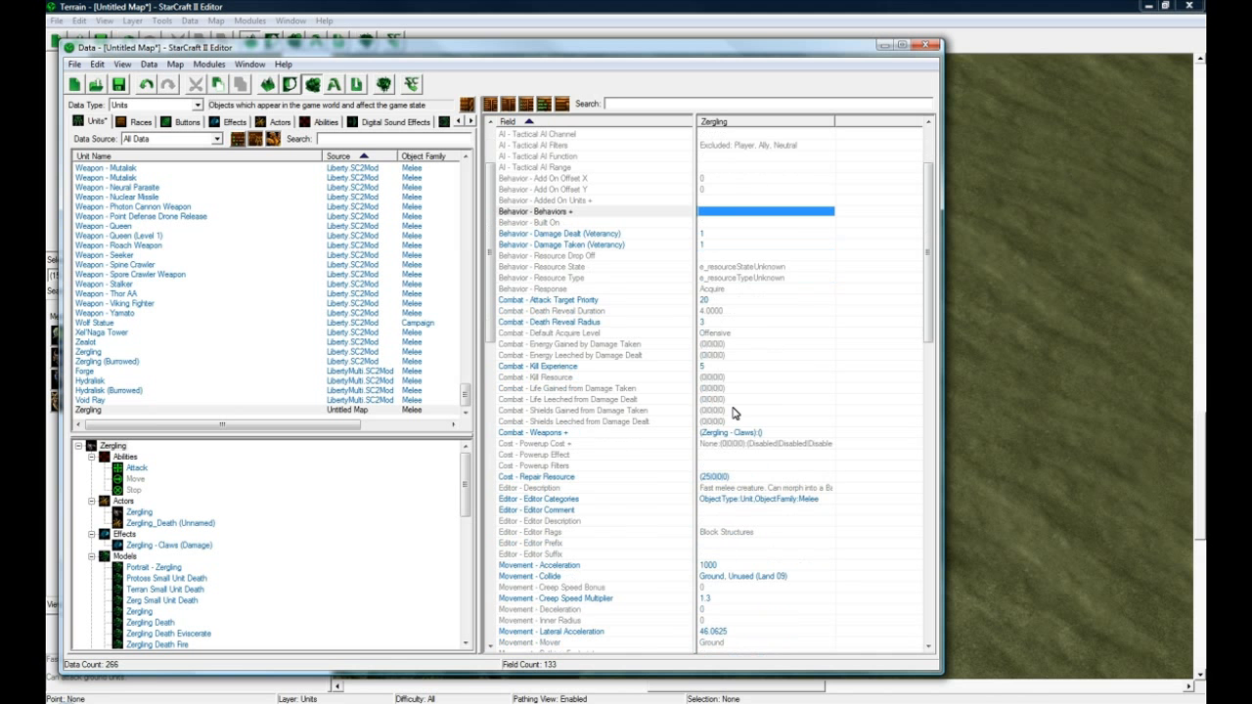
{"action": "scroll", "coordinate": [742, 413], "scroll_direction": "down", "scroll_amount": 2}
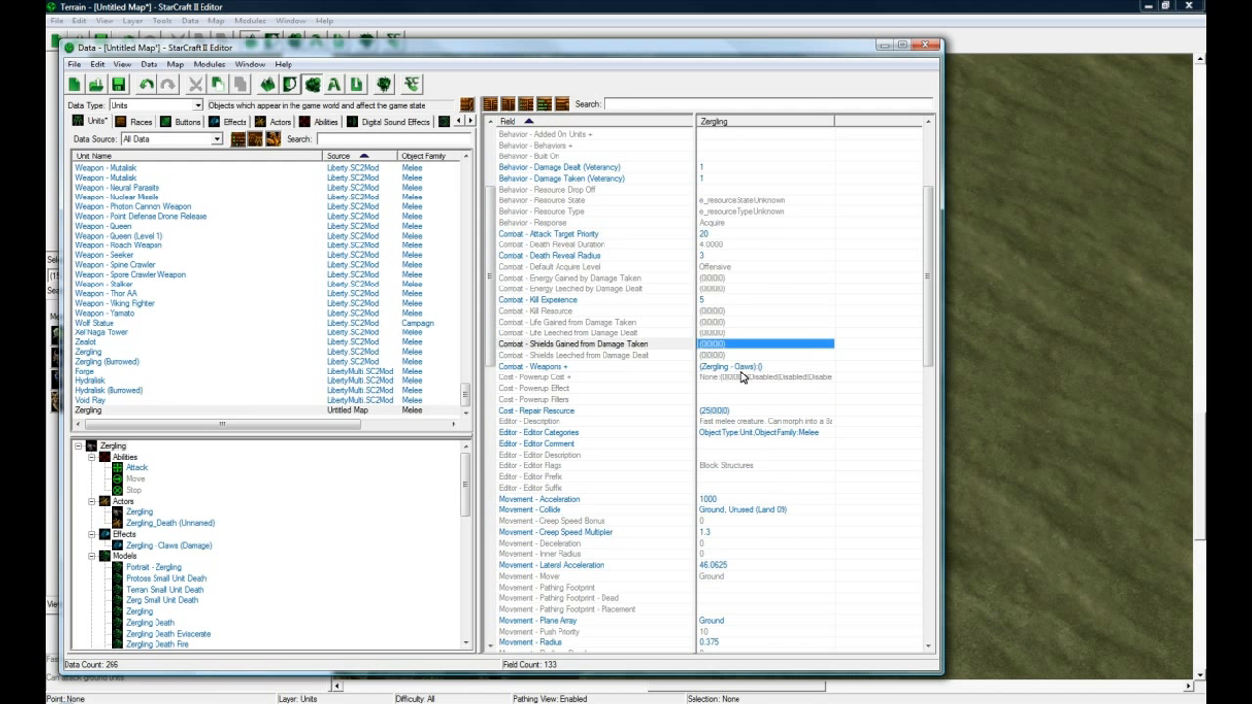
{"action": "double_click", "coordinate": [748, 367]}
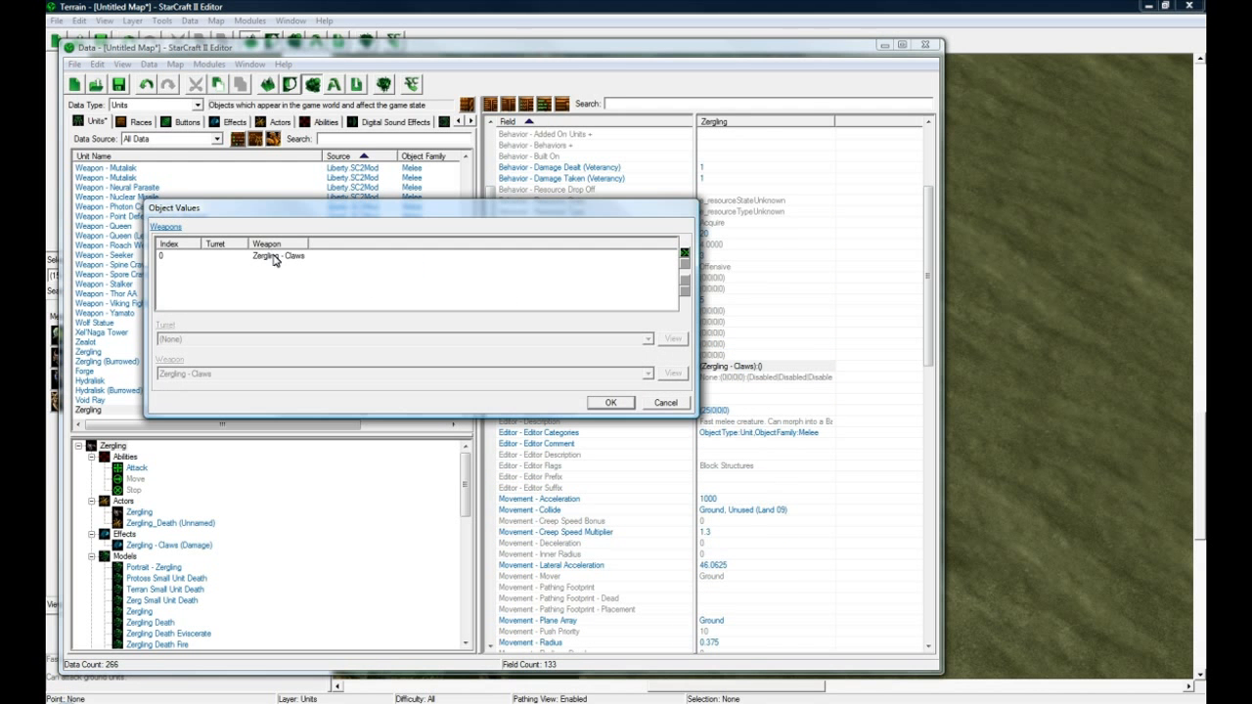
{"action": "left_click", "coordinate": [275, 257]}
{"action": "left_click", "coordinate": [664, 402]}
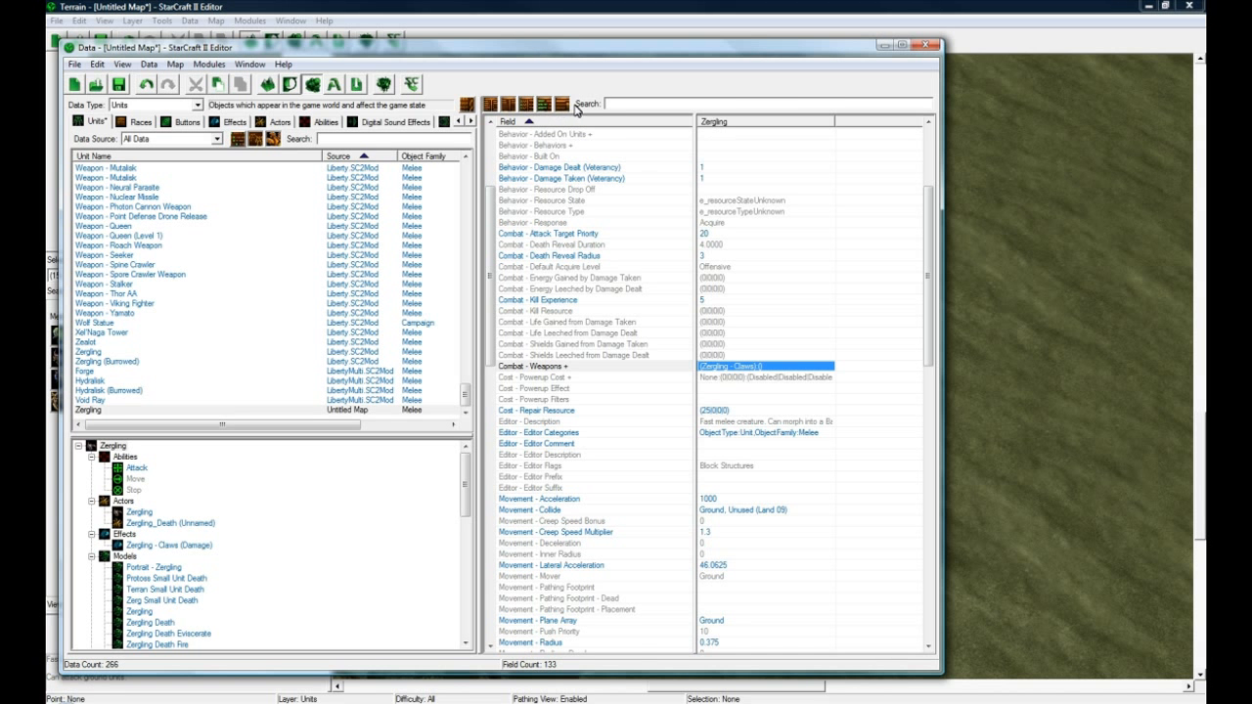
View the Zergling's fields under their raw data names, and return to the regular field names
{"action": "left_click", "coordinate": [561, 104]}
{"action": "left_click", "coordinate": [562, 104]}
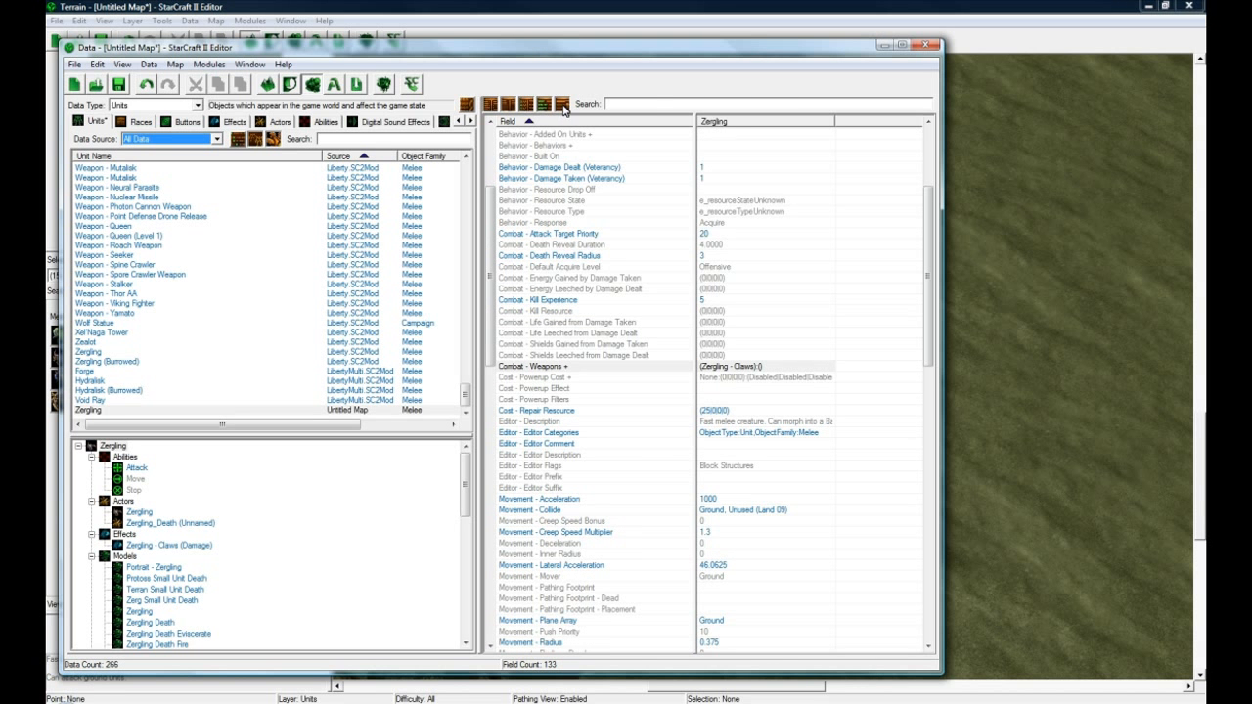
{"action": "left_click", "coordinate": [468, 105]}
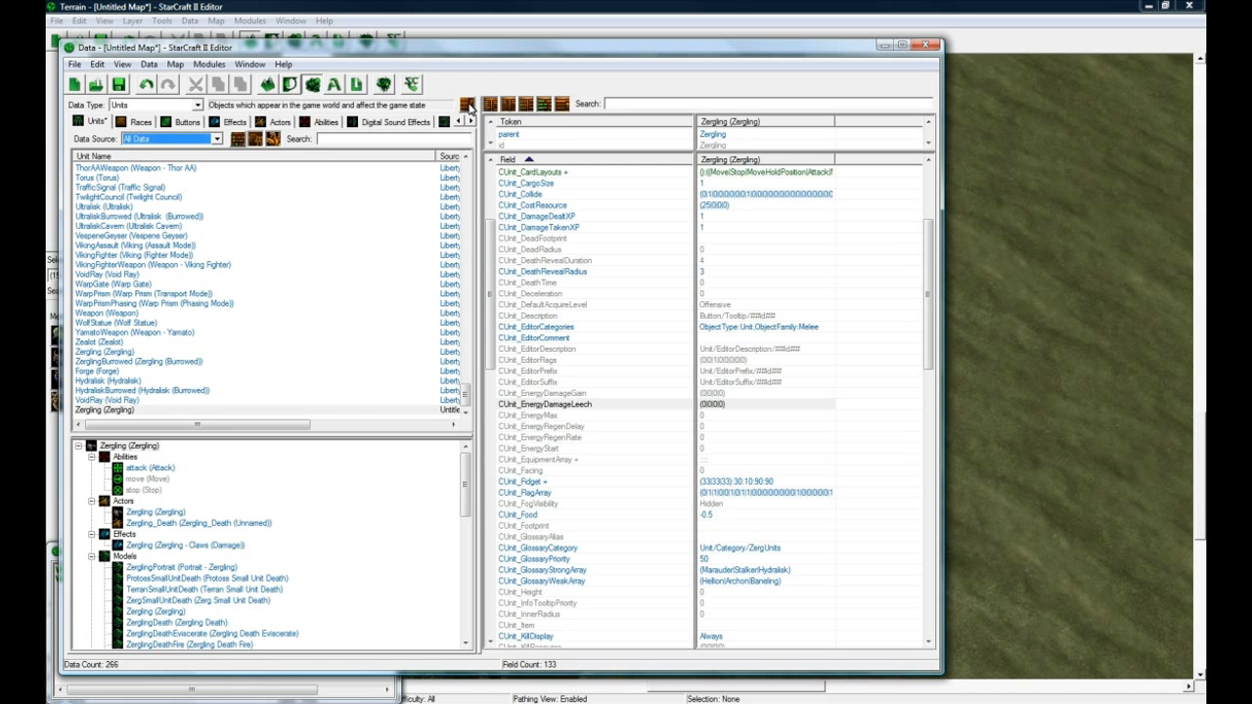
{"action": "left_click", "coordinate": [467, 104]}
{"action": "left_click", "coordinate": [735, 356]}
{"action": "left_click", "coordinate": [735, 365]}
Examine the data objects linked to the Zergling, including its upgrades, weapon, Attack, Move and Stop abilities, and actors
{"action": "left_click", "coordinate": [116, 446]}
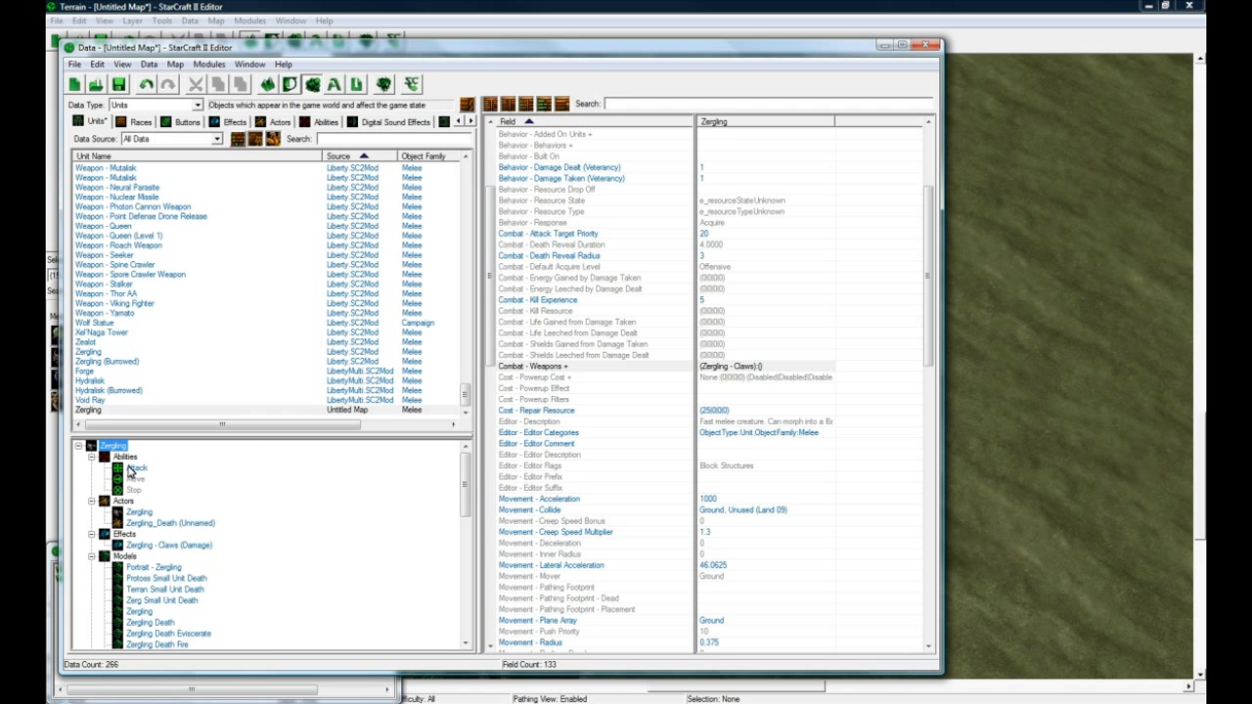
{"action": "scroll", "coordinate": [142, 484], "scroll_direction": "down", "scroll_amount": 10}
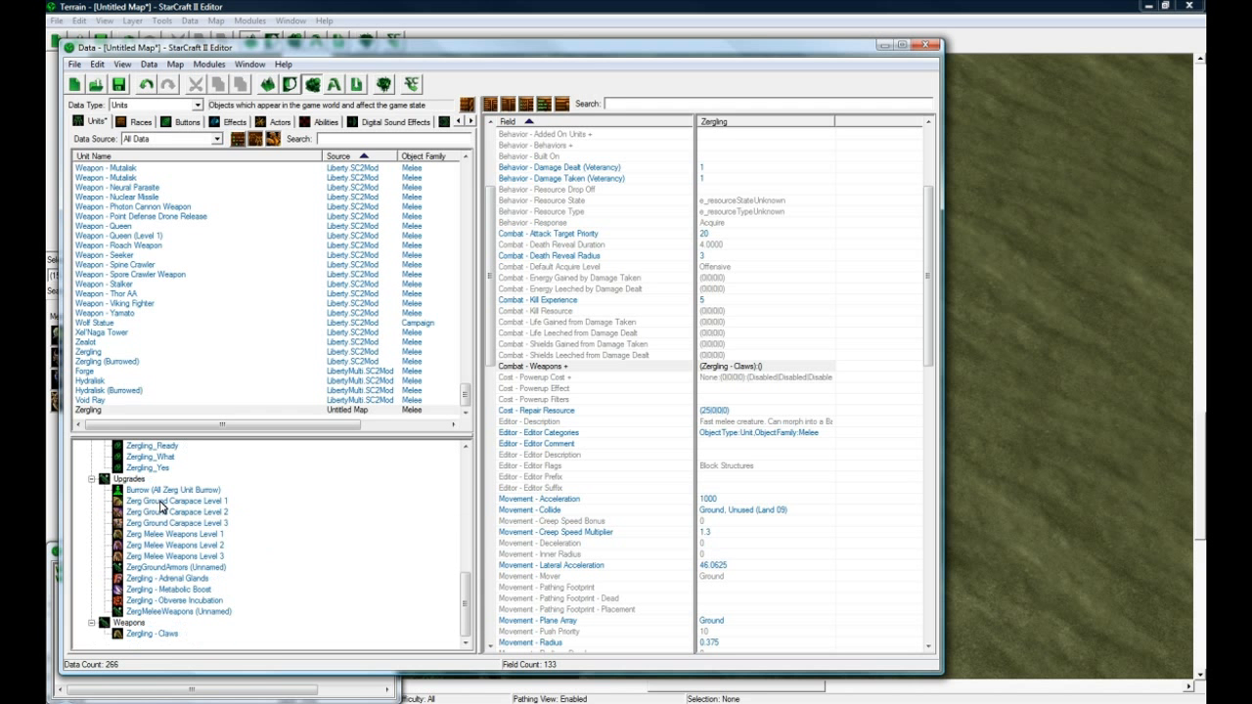
{"action": "scroll", "coordinate": [162, 525], "scroll_direction": "up", "scroll_amount": 10}
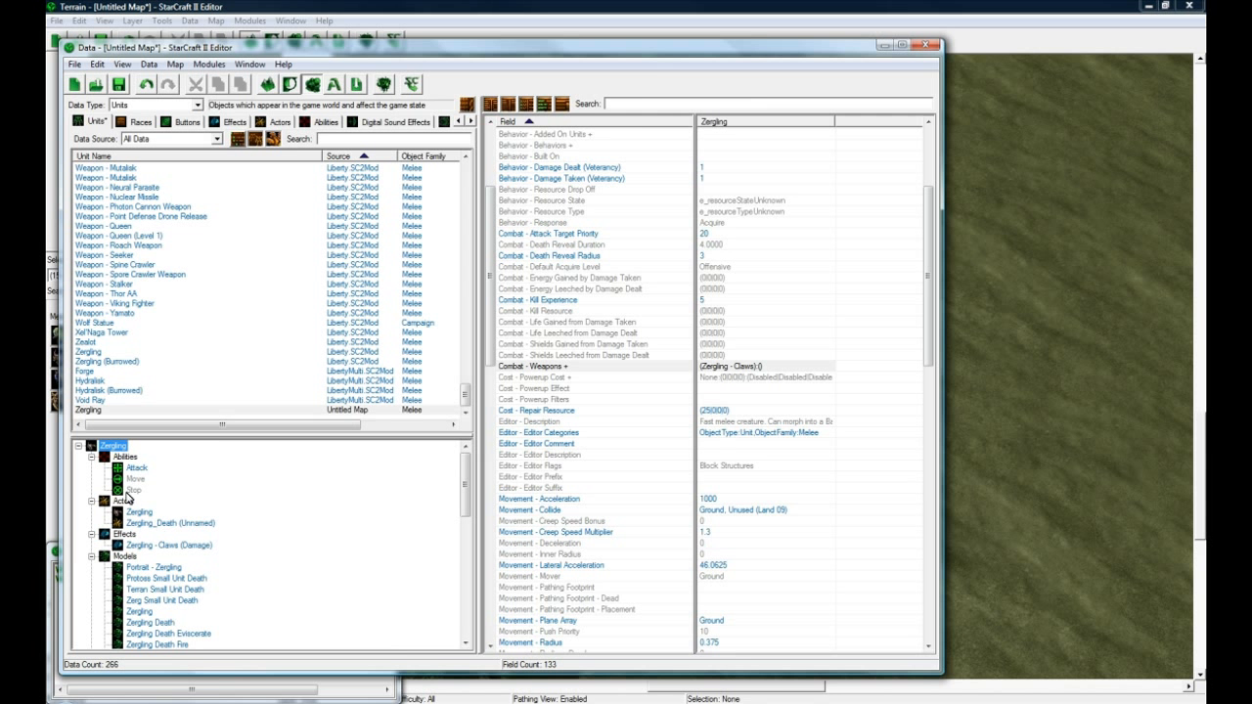
{"action": "left_click", "coordinate": [122, 468]}
{"action": "left_click", "coordinate": [135, 479]}
{"action": "left_click", "coordinate": [137, 491]}
{"action": "left_click", "coordinate": [135, 479]}
{"action": "left_click", "coordinate": [127, 502]}
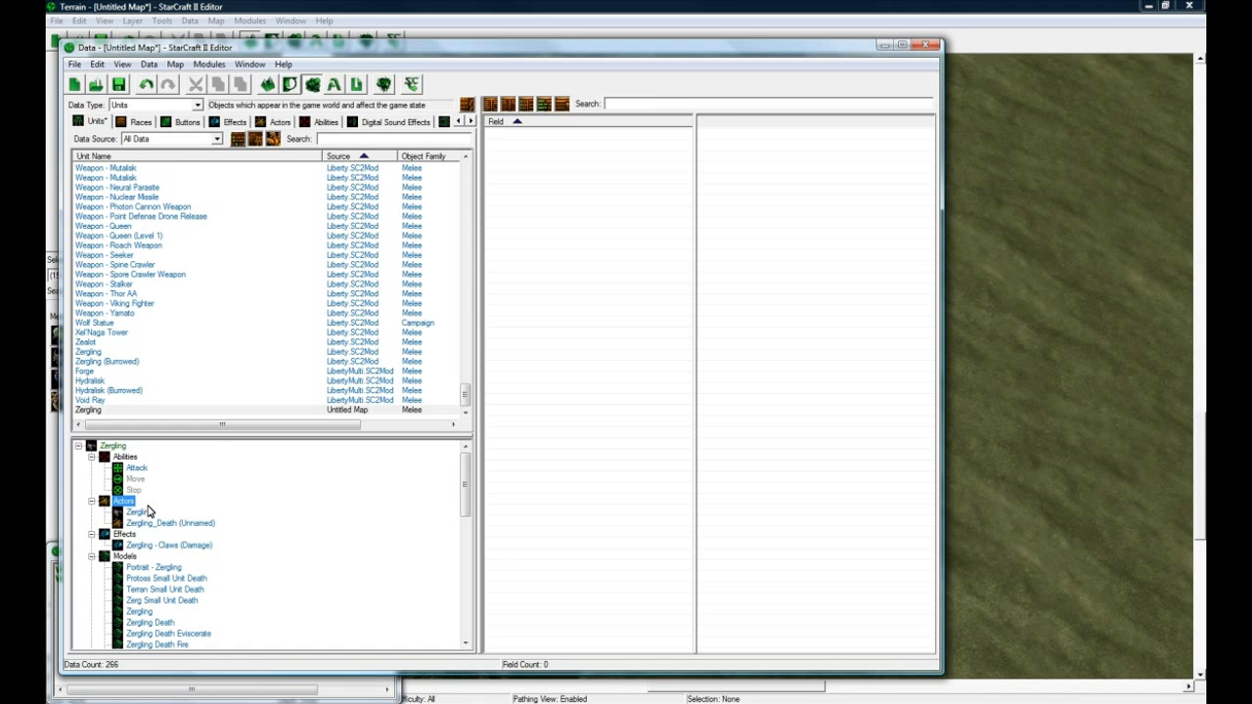
View the Zergling unit's fields, and locate the unitName token of its linked Zergling actor
{"action": "left_click", "coordinate": [111, 447]}
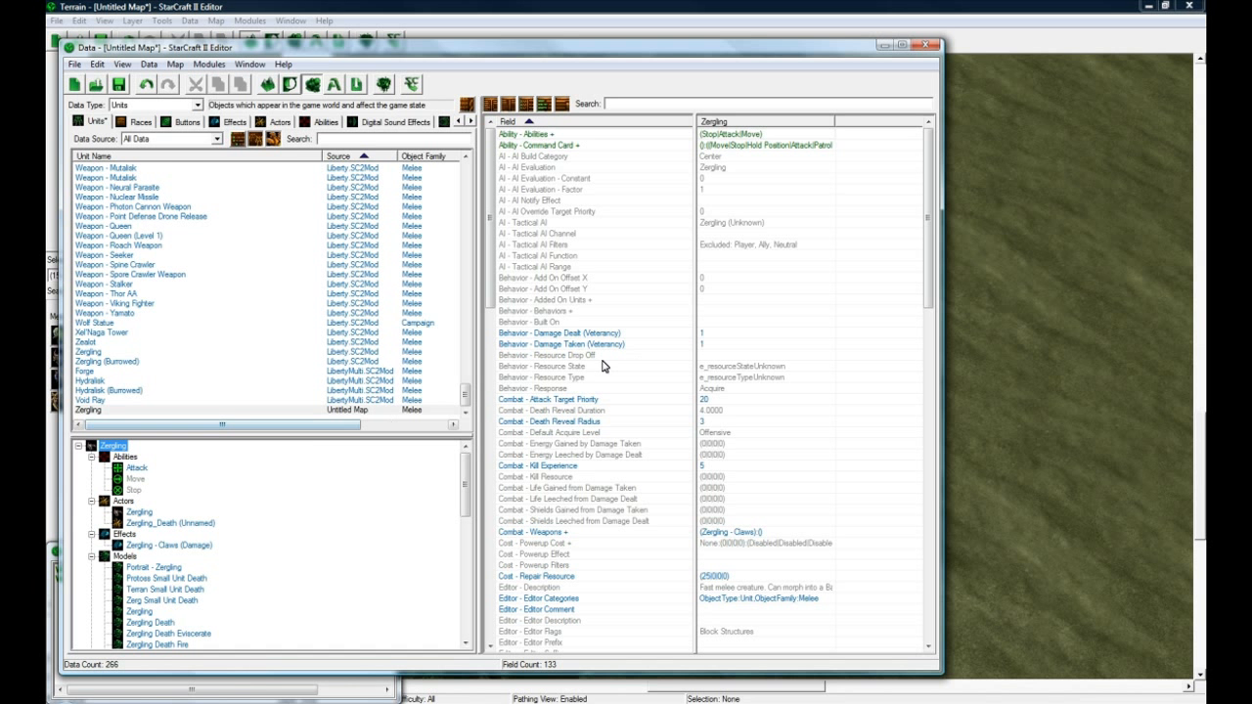
{"action": "mouse_move", "coordinate": [929, 217]}
{"action": "left_mouse_down"}
{"action": "mouse_move", "coordinate": [934, 514]}
{"action": "mouse_move", "coordinate": [935, 200]}
{"action": "left_mouse_up"}
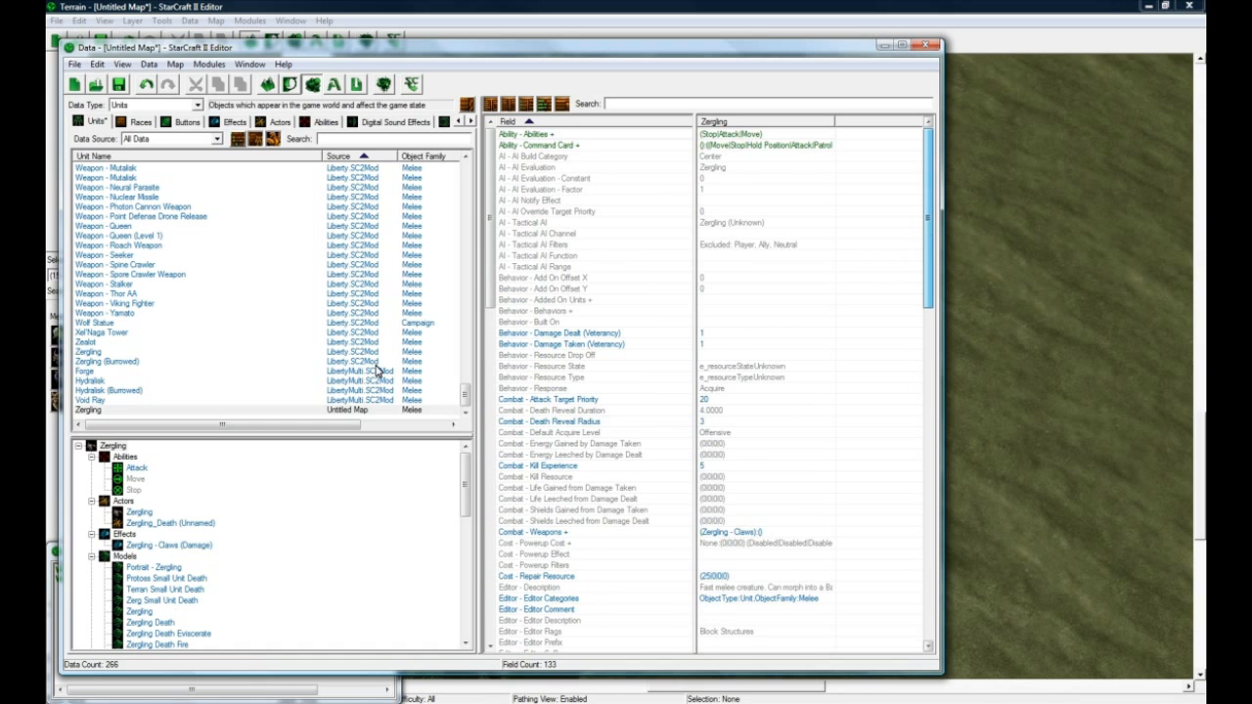
{"action": "left_click", "coordinate": [137, 513]}
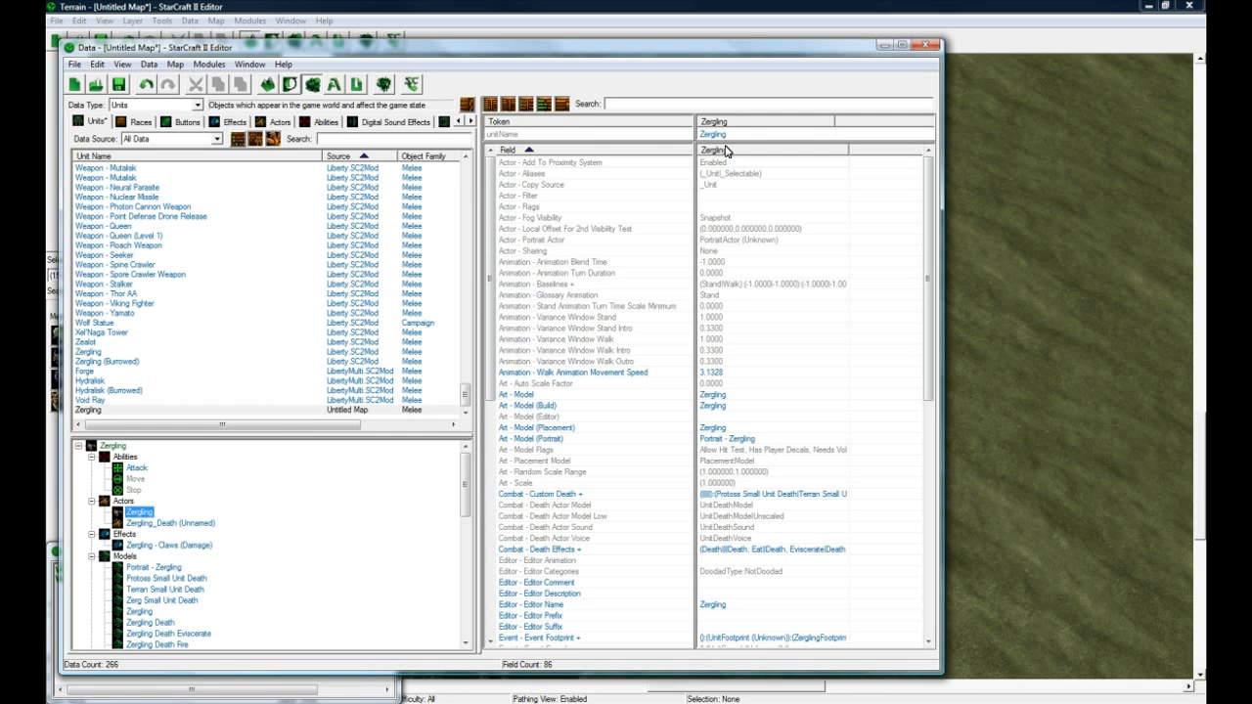
{"action": "left_click", "coordinate": [732, 135]}
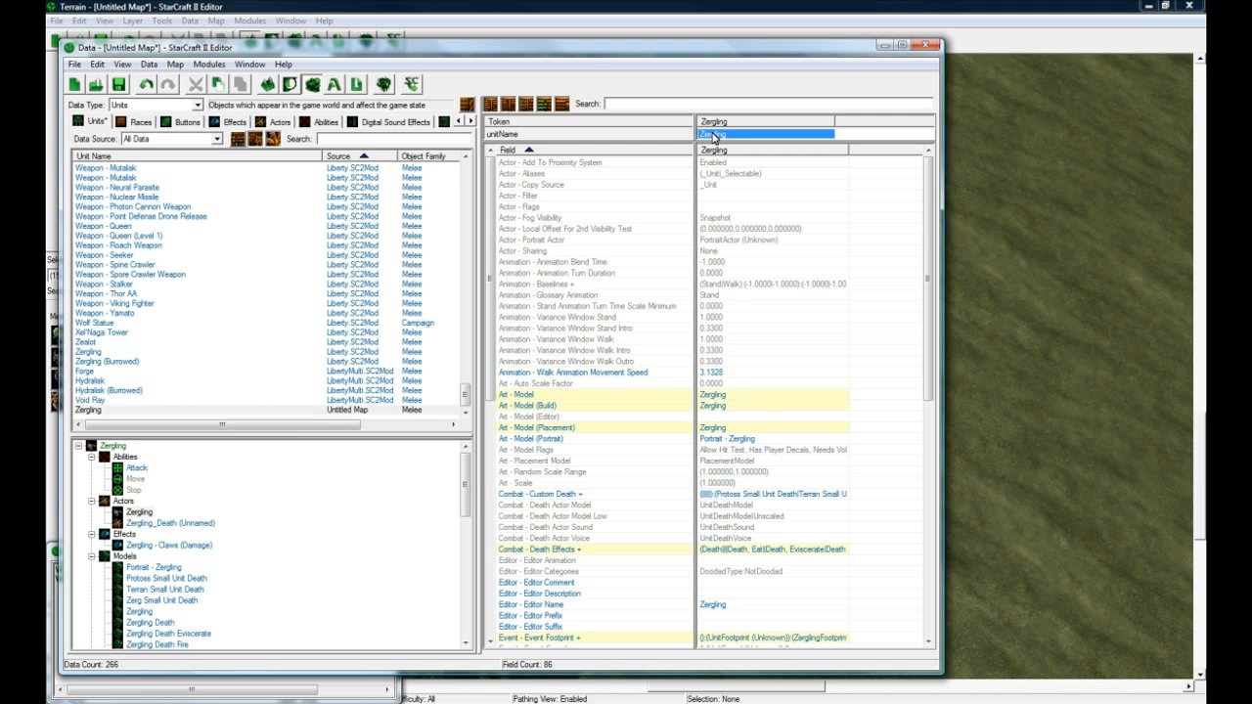
Open the model assigned in the actor's Art - Model field, and preview its model file without editing it
{"action": "left_click", "coordinate": [719, 396]}
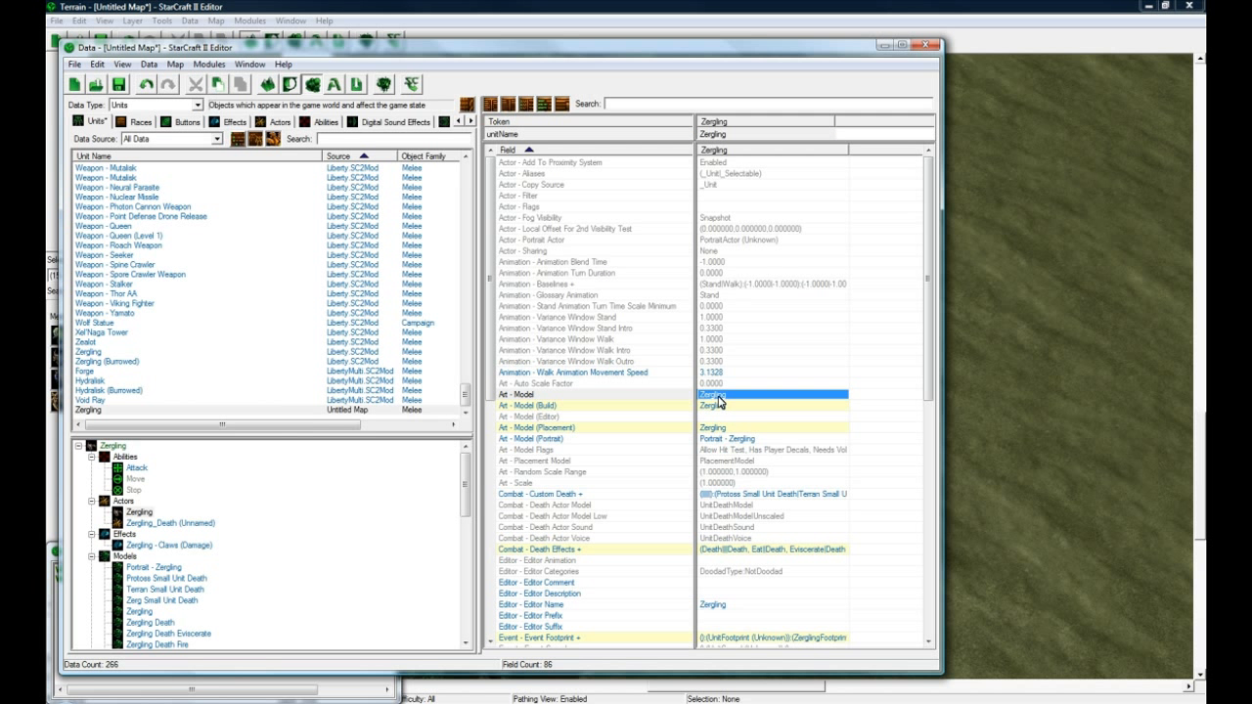
{"action": "double_click", "coordinate": [721, 402]}
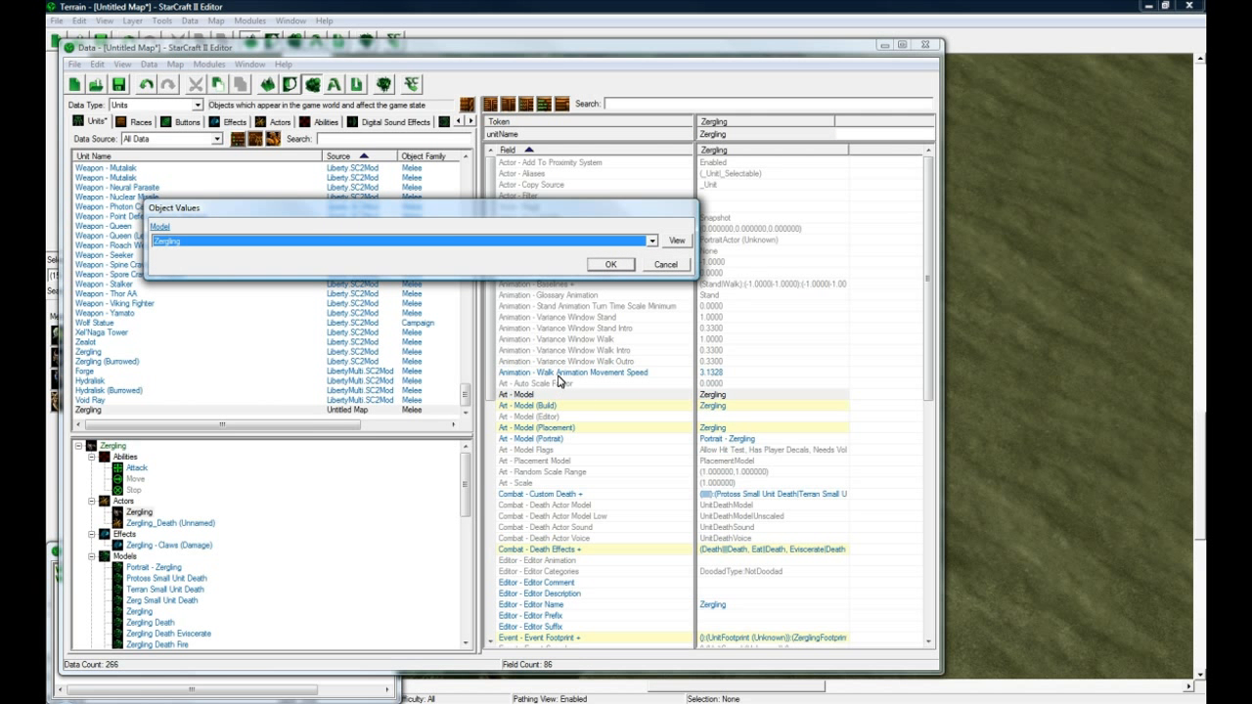
{"action": "left_click", "coordinate": [675, 242]}
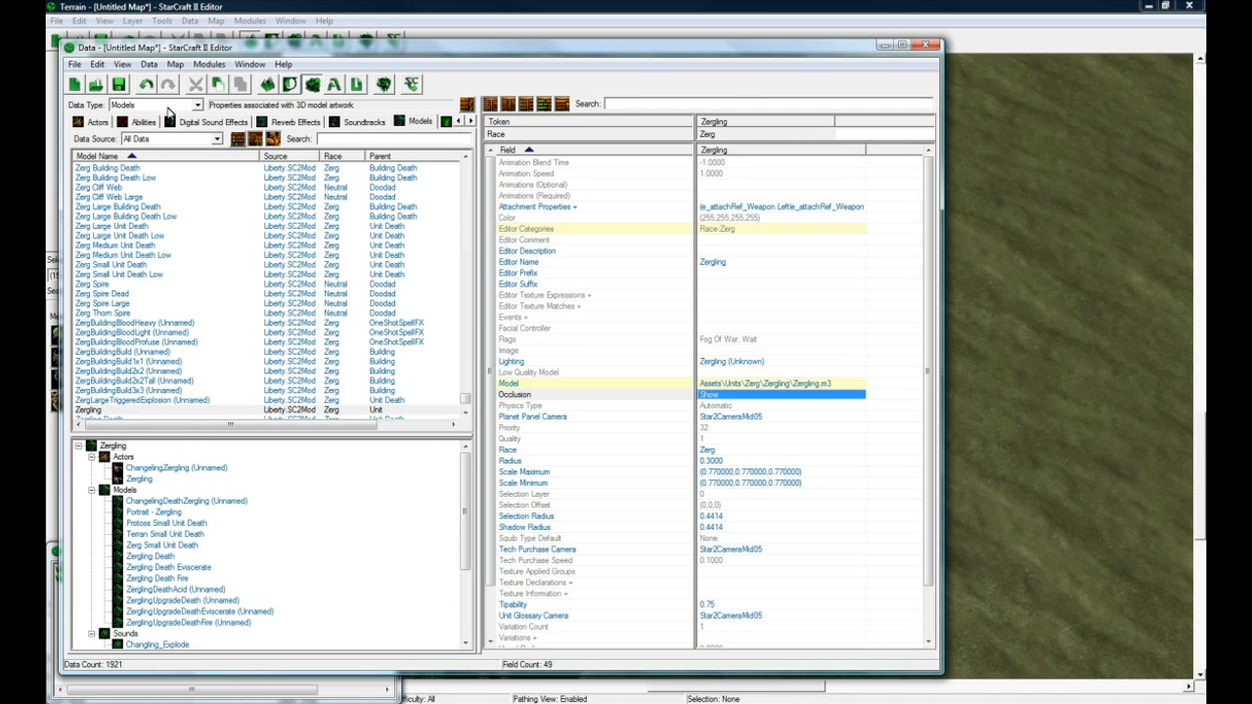
{"action": "double_click", "coordinate": [748, 385]}
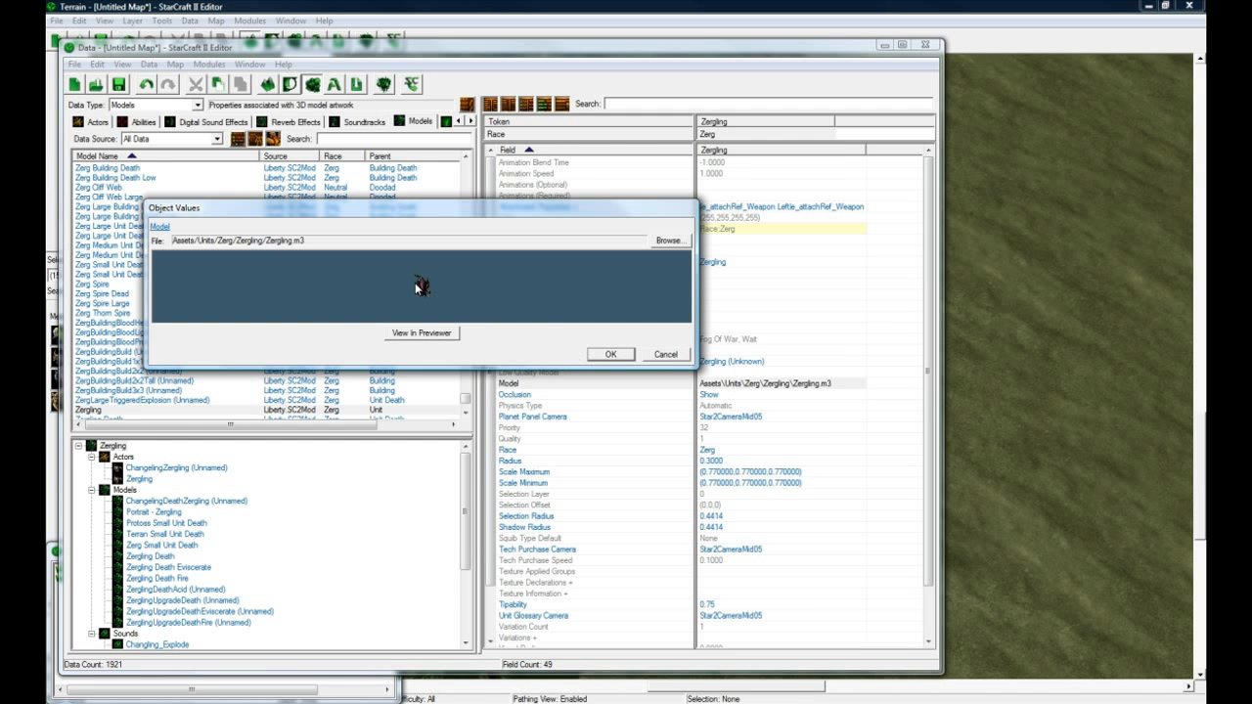
{"action": "left_click", "coordinate": [661, 355]}
Switch the data type from Models back to Units
{"action": "left_click", "coordinate": [117, 447]}
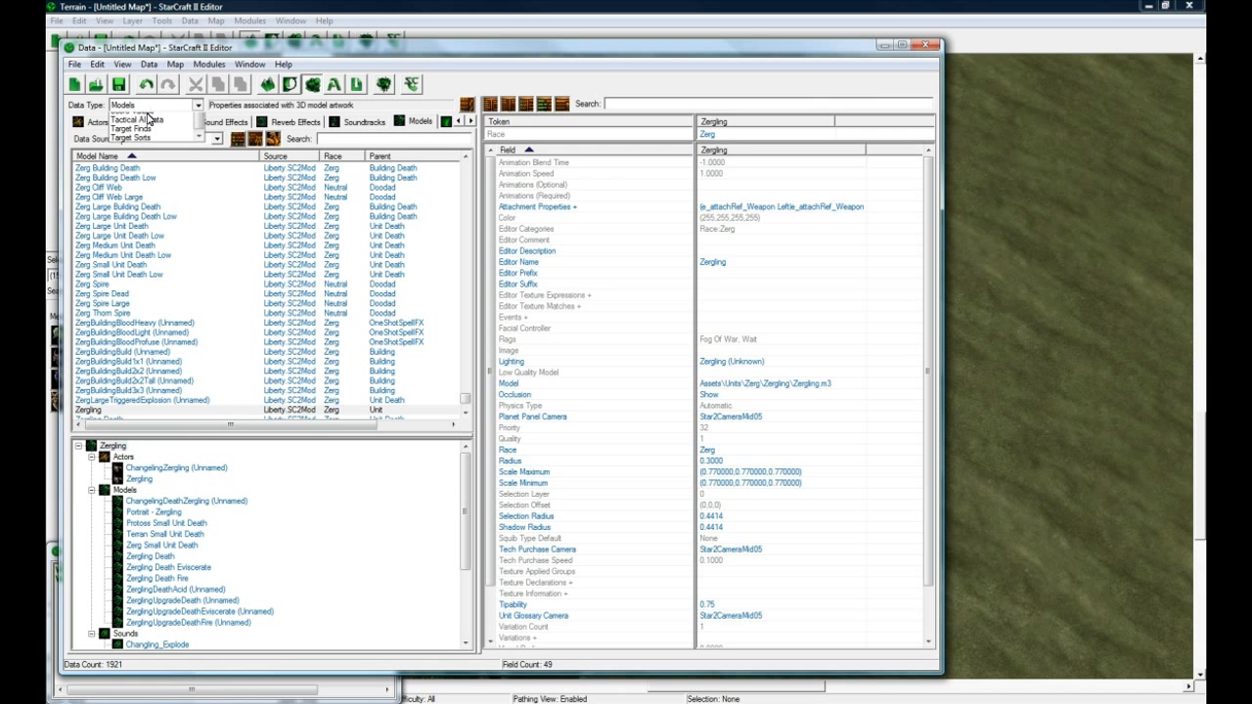
{"action": "left_click", "coordinate": [151, 105]}
{"action": "scroll", "coordinate": [144, 163], "scroll_direction": "up", "scroll_amount": 5}
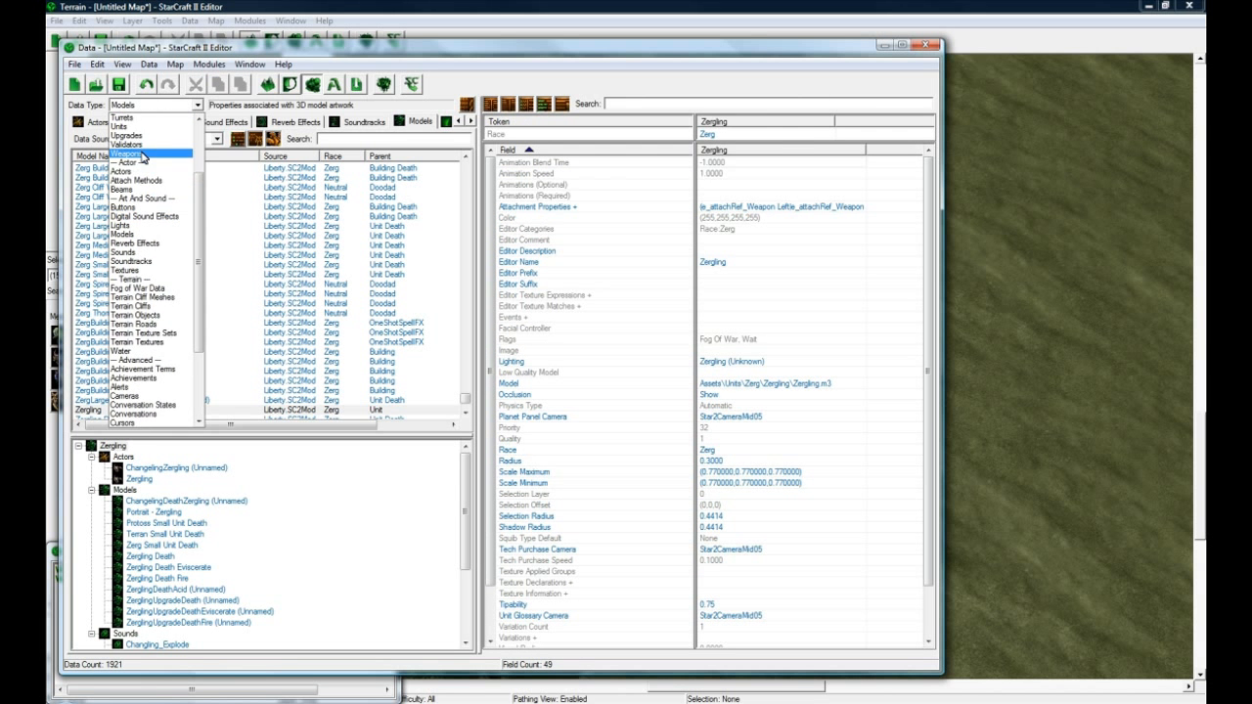
{"action": "left_click", "coordinate": [136, 126]}
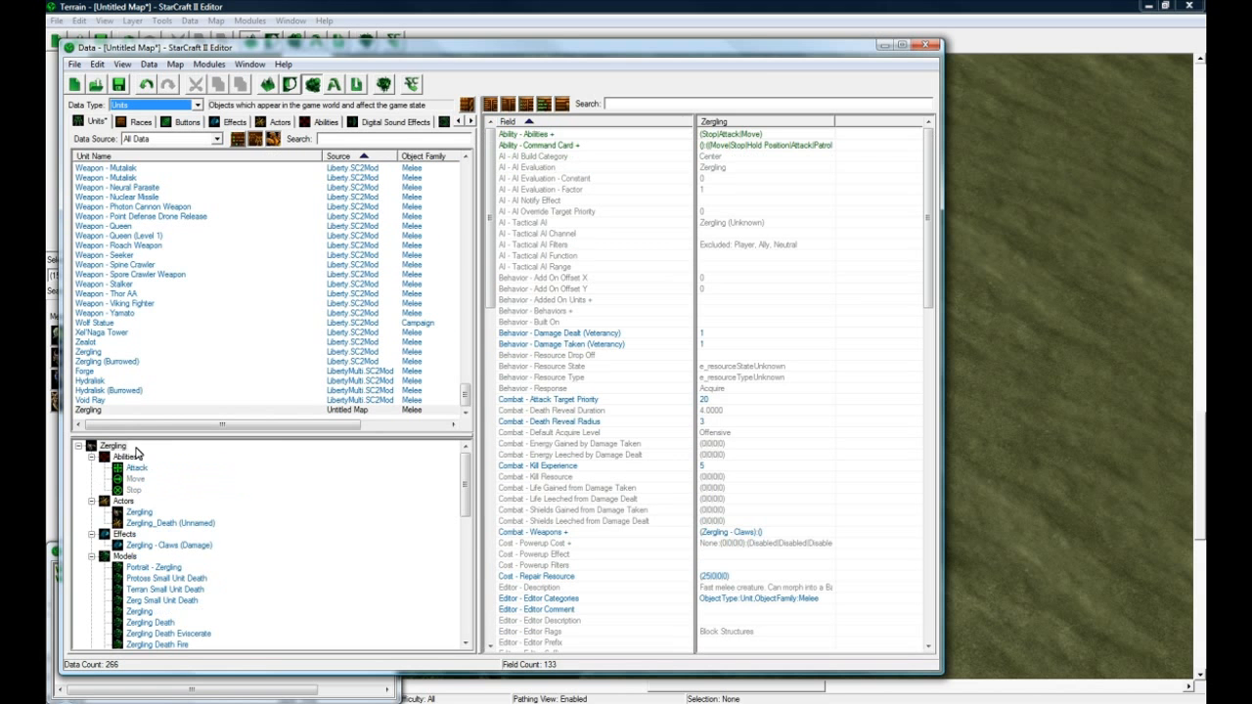
View the Zergling's linked actor and the Actors data list, and return to the Zergling unit
{"action": "left_click", "coordinate": [139, 513]}
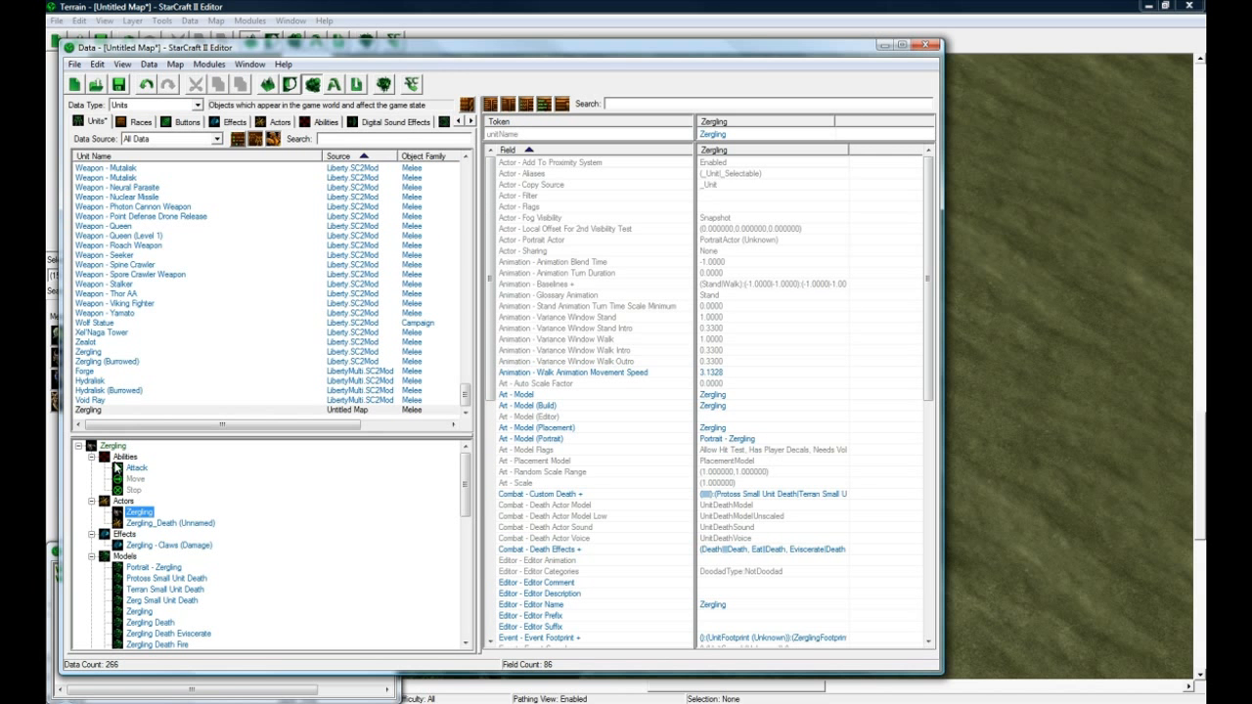
{"action": "left_click", "coordinate": [277, 122]}
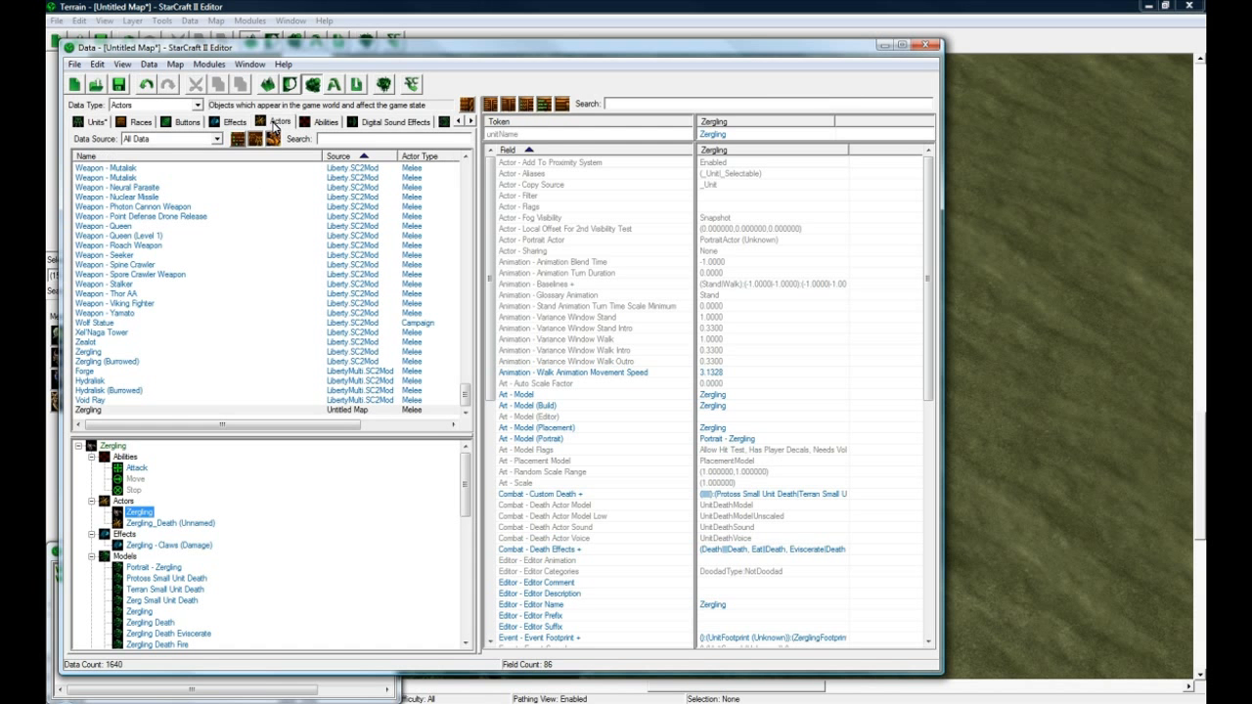
{"action": "left_click", "coordinate": [97, 122]}
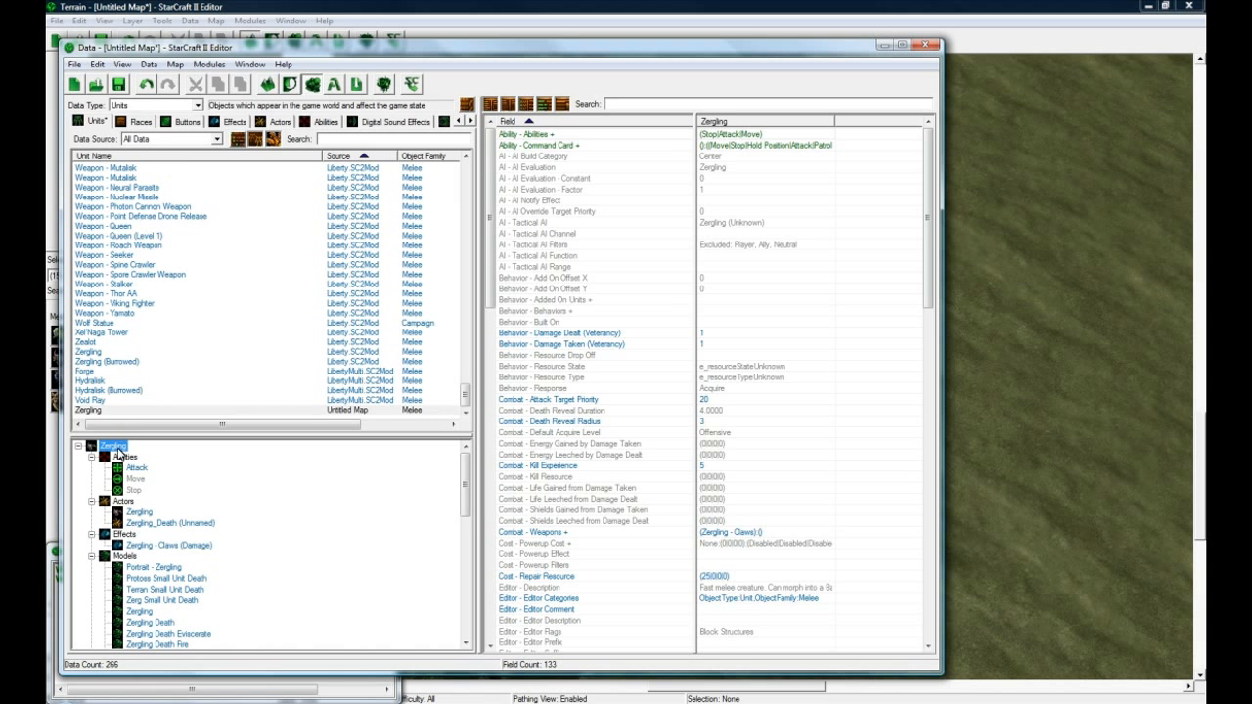
Inspect the X, Y and Z values in the Zergling actor's Art - Scale field, and dismiss them
{"action": "scroll", "coordinate": [148, 523], "scroll_direction": "down", "scroll_amount": 1}
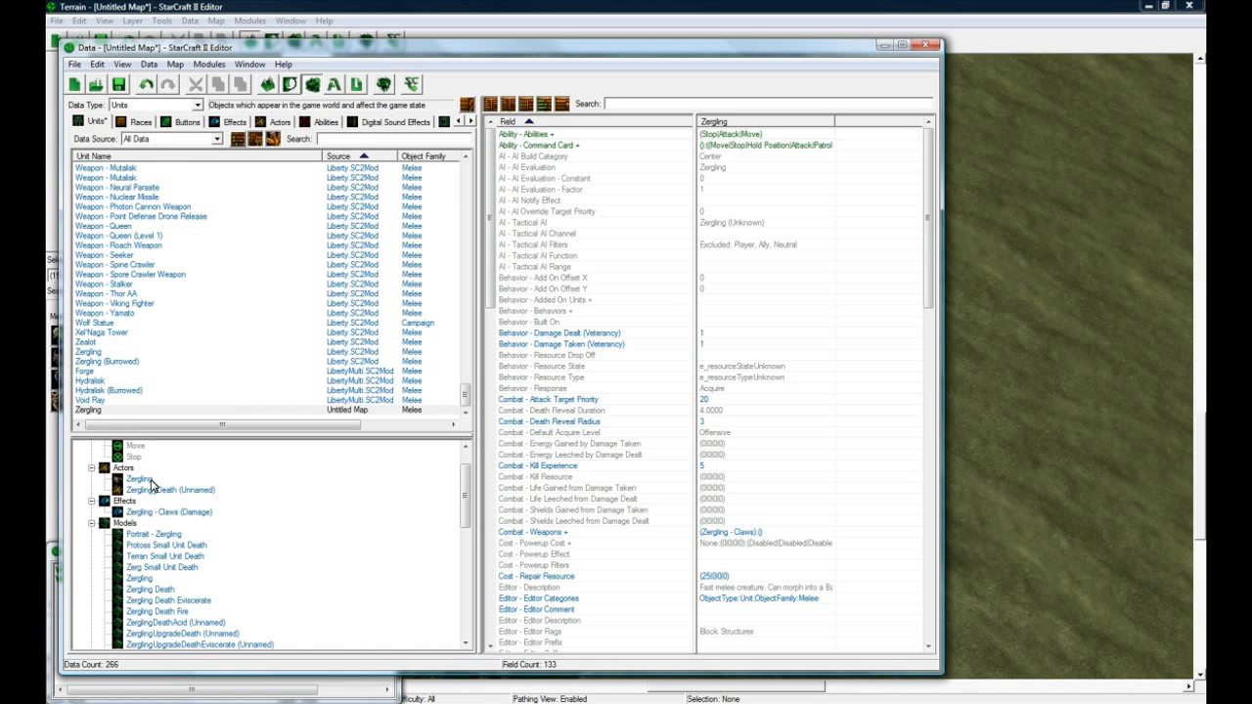
{"action": "left_click", "coordinate": [147, 480]}
{"action": "left_click", "coordinate": [772, 405]}
{"action": "scroll", "coordinate": [667, 459], "scroll_direction": "down", "scroll_amount": 1}
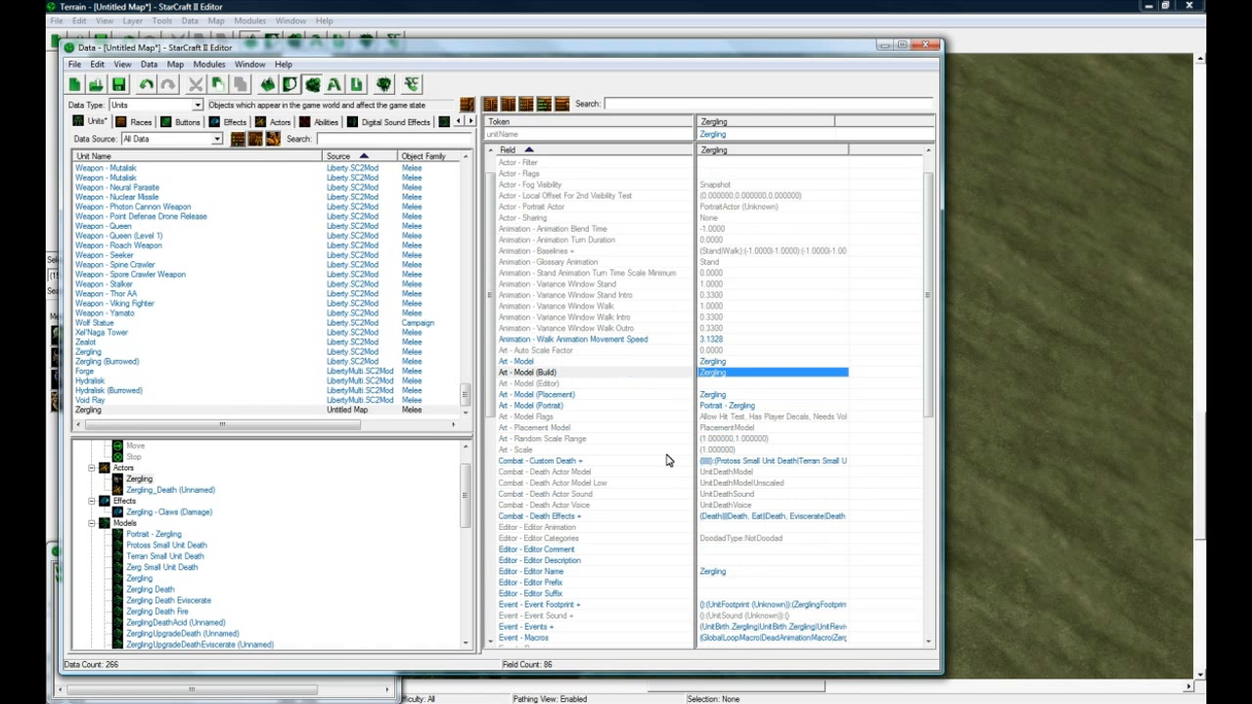
{"action": "left_click", "coordinate": [726, 451]}
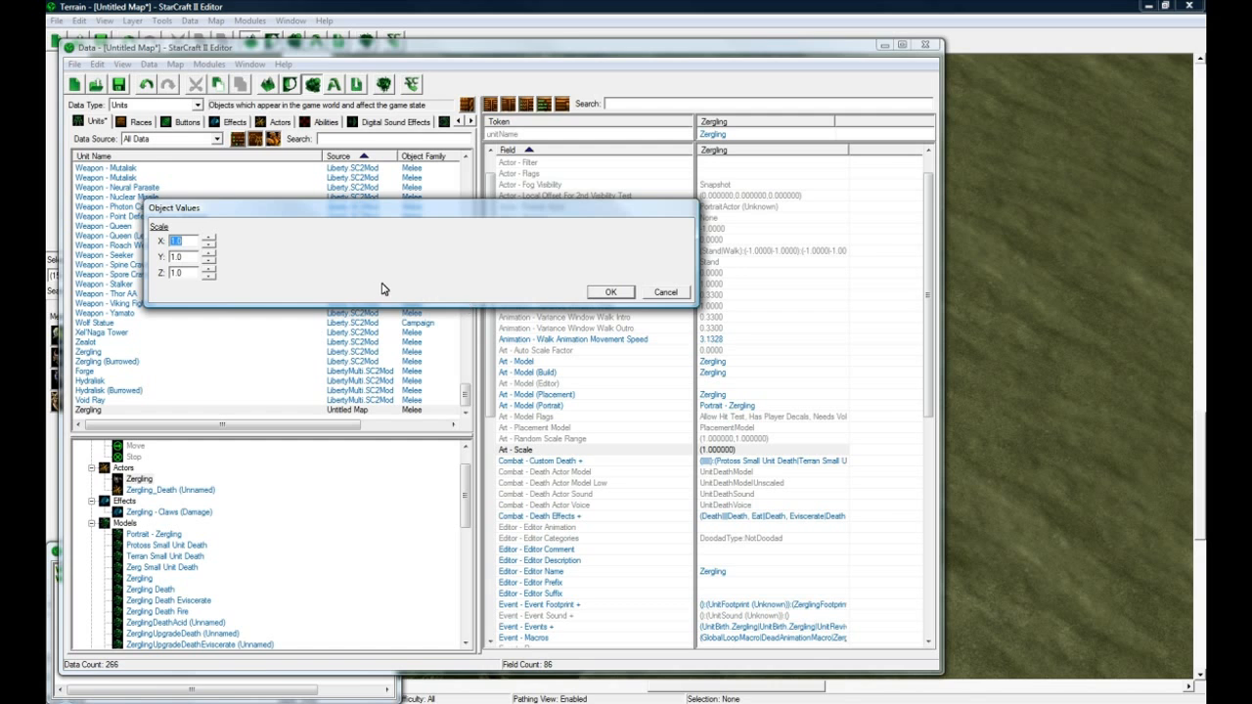
{"action": "left_click", "coordinate": [668, 293]}
{"action": "left_click", "coordinate": [734, 437]}
Examine the UnitBirth and UnitConstruction events and their Create actions in the Zergling actor's Event - Events field
{"action": "scroll", "coordinate": [735, 445], "scroll_direction": "down", "scroll_amount": 3}
{"action": "scroll", "coordinate": [734, 450], "scroll_direction": "down", "scroll_amount": 3}
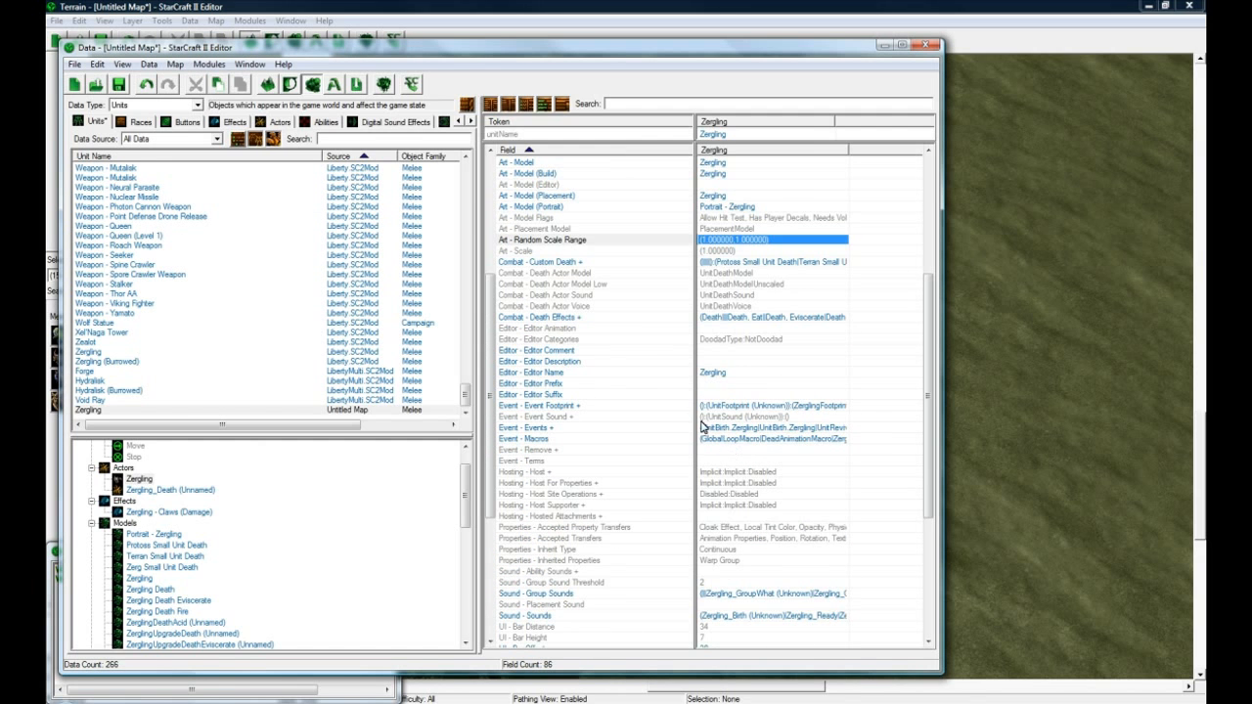
{"action": "double_click", "coordinate": [634, 427]}
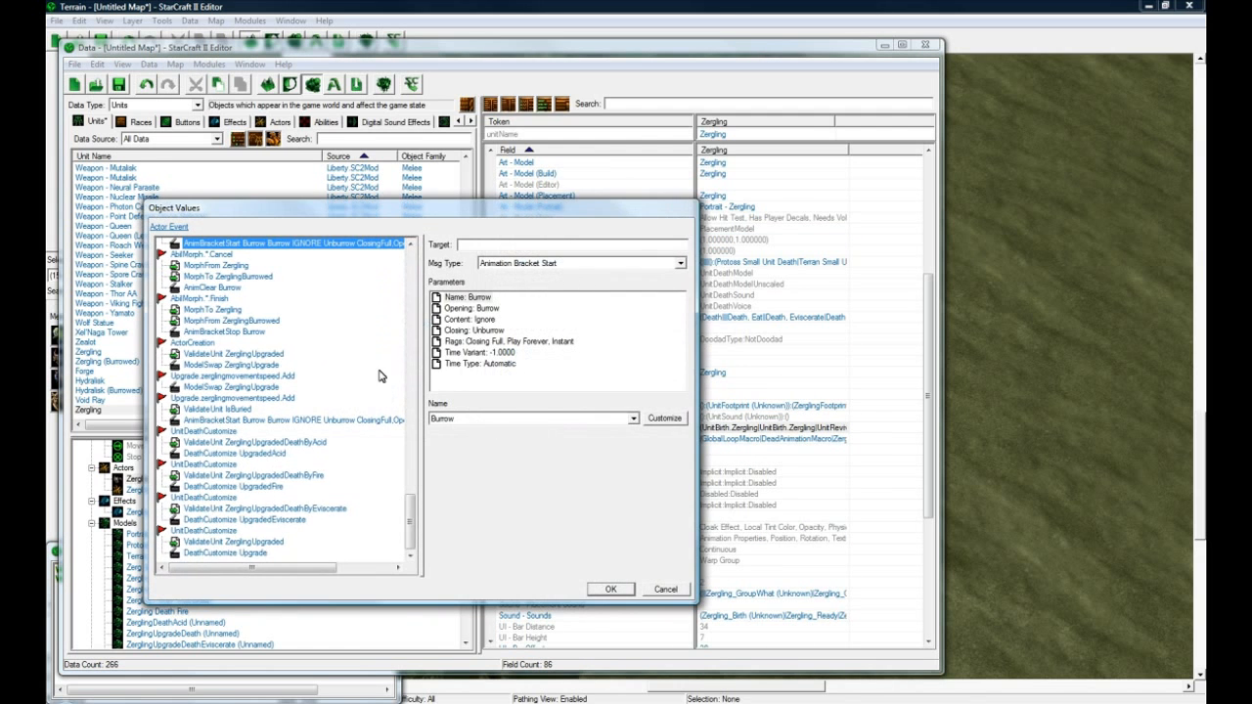
{"action": "left_click_drag", "start_coordinate": [416, 530], "coordinate": [421, 279]}
{"action": "left_click", "coordinate": [202, 243]}
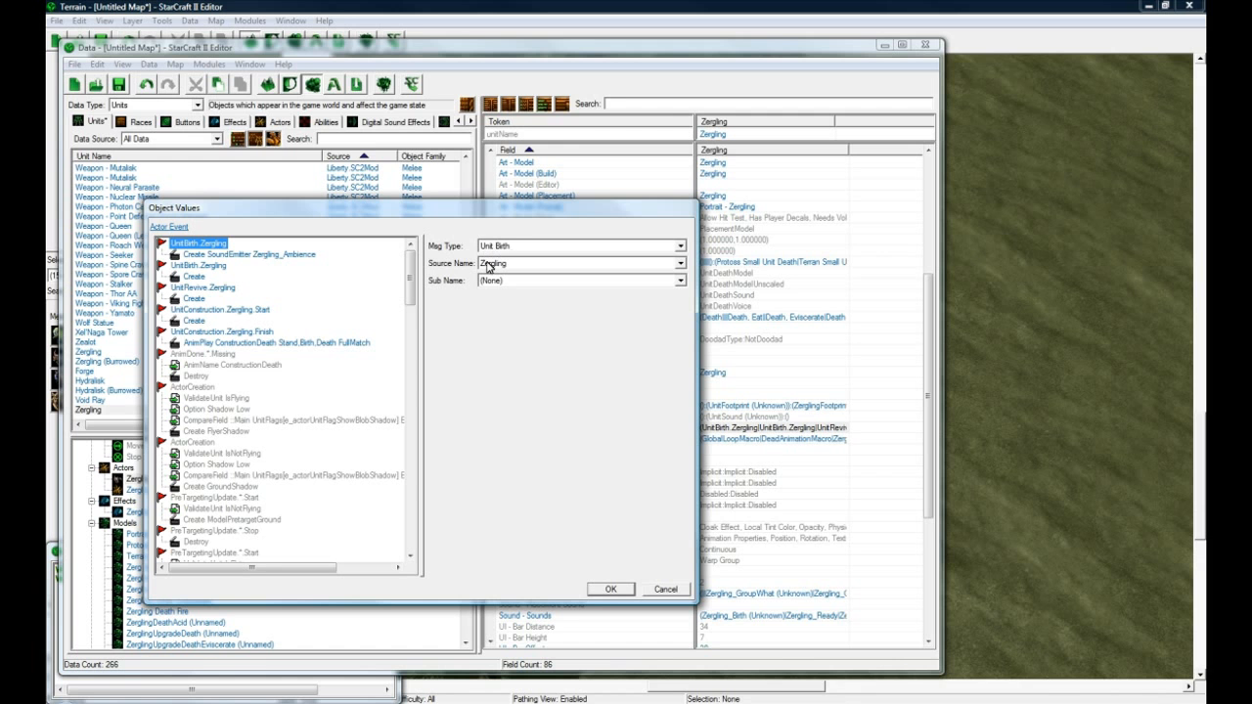
{"action": "left_click", "coordinate": [233, 256]}
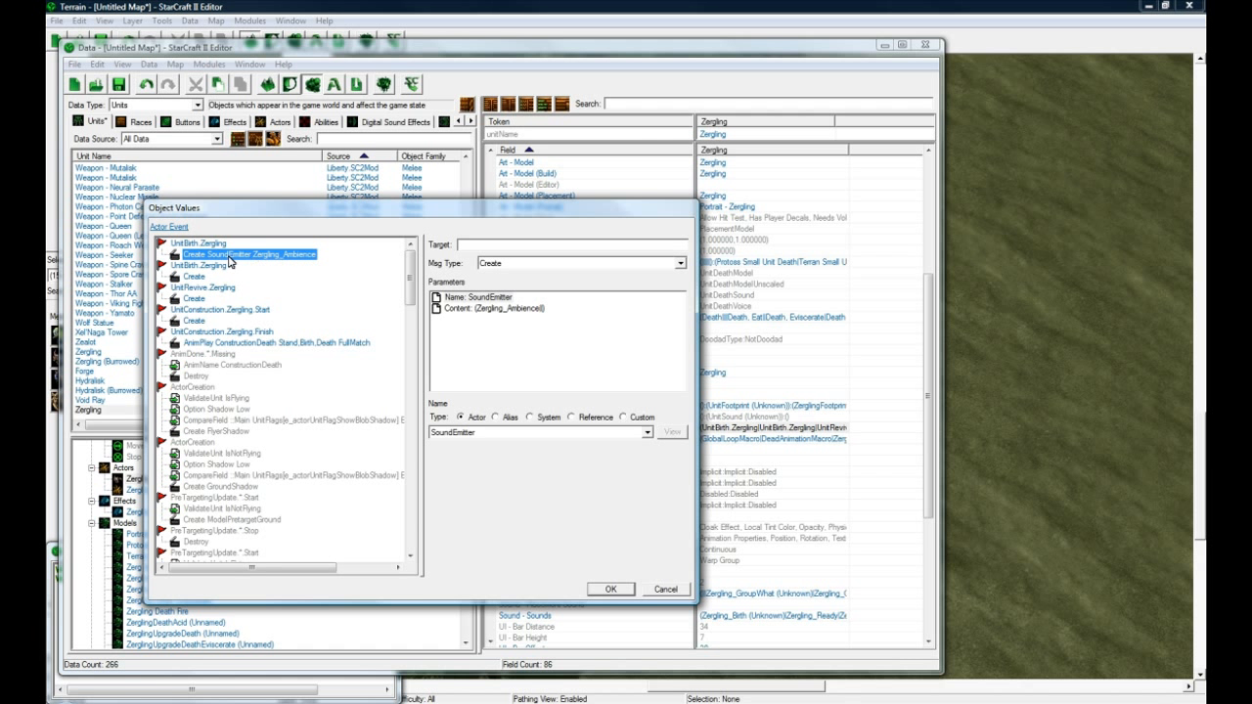
{"action": "left_click", "coordinate": [202, 266]}
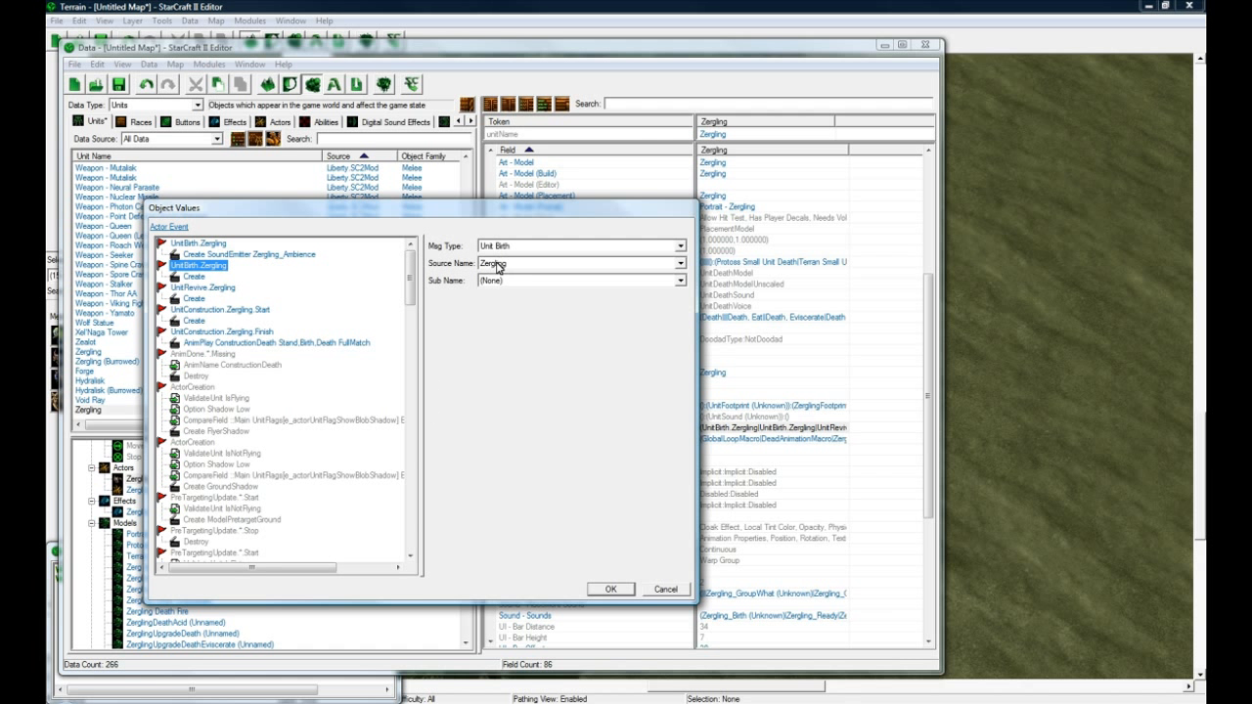
{"action": "left_click", "coordinate": [195, 278]}
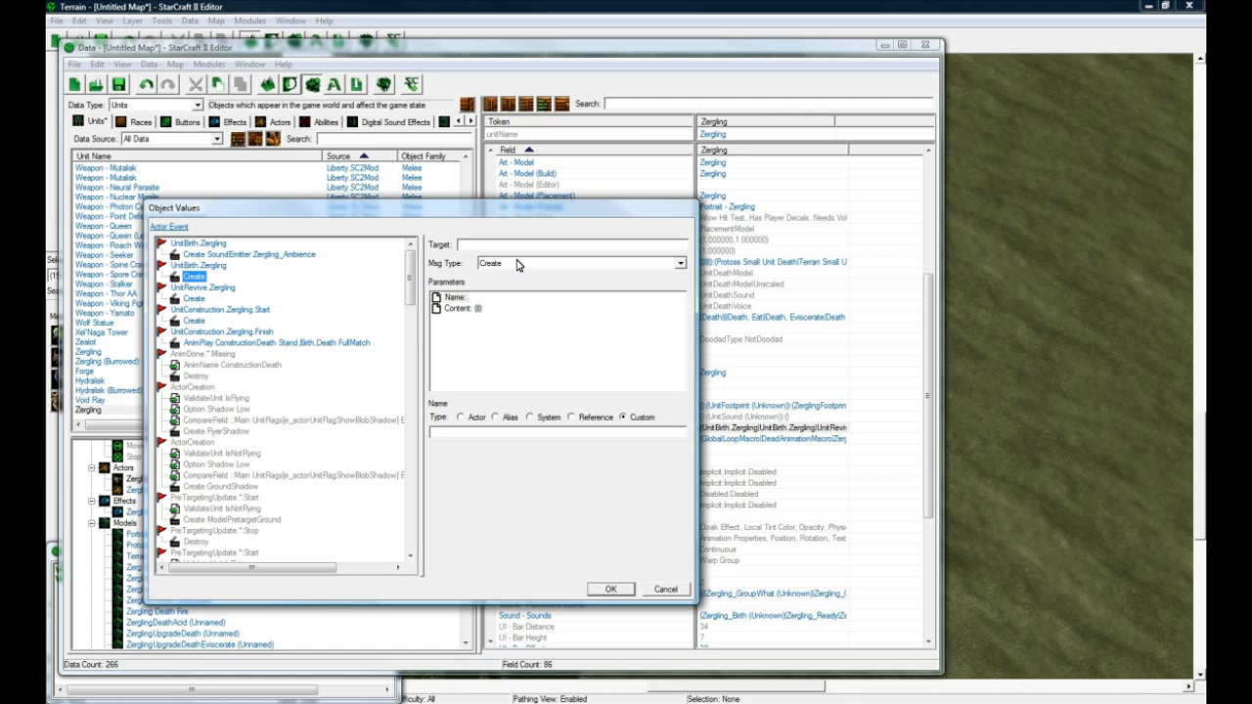
{"action": "left_click", "coordinate": [517, 264]}
{"action": "left_click", "coordinate": [198, 266]}
{"action": "left_click", "coordinate": [197, 278]}
{"action": "left_click", "coordinate": [211, 311]}
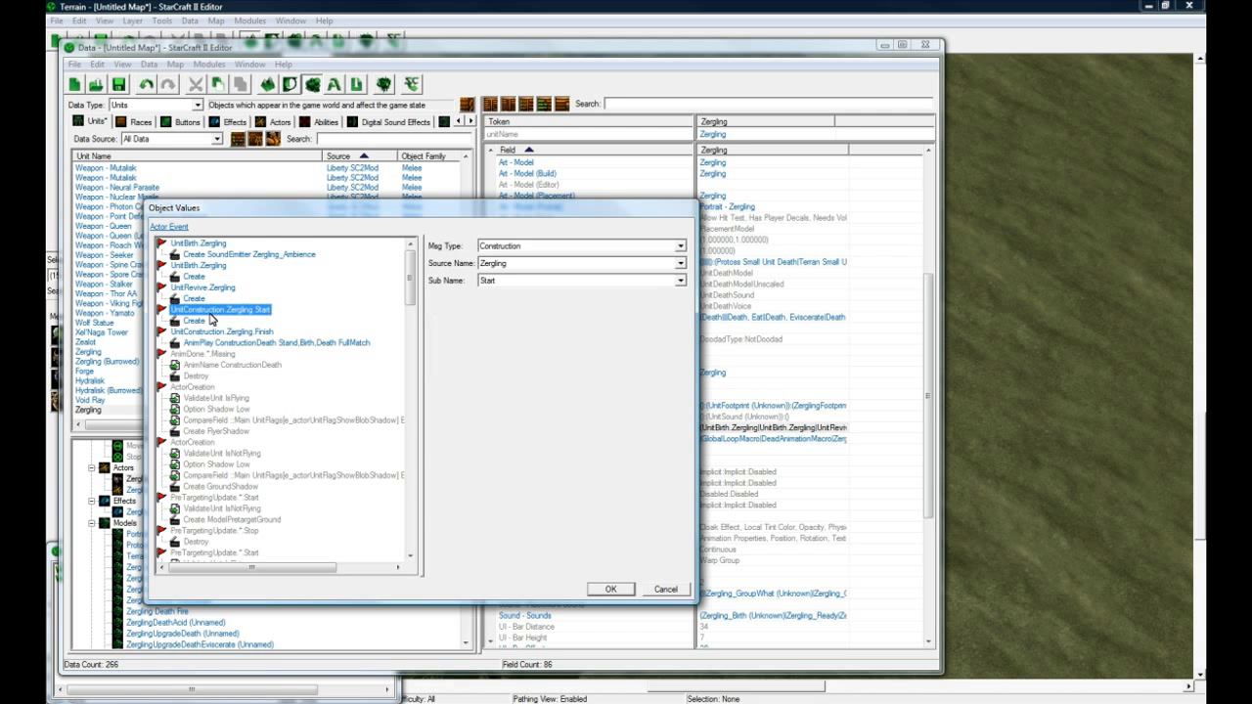
Examine the ActorCreation event's ZerglingUpgraded validator and ZerglingUpgrade model swap, and dismiss the actor events
{"action": "left_click_drag", "start_coordinate": [411, 292], "coordinate": [404, 535]}
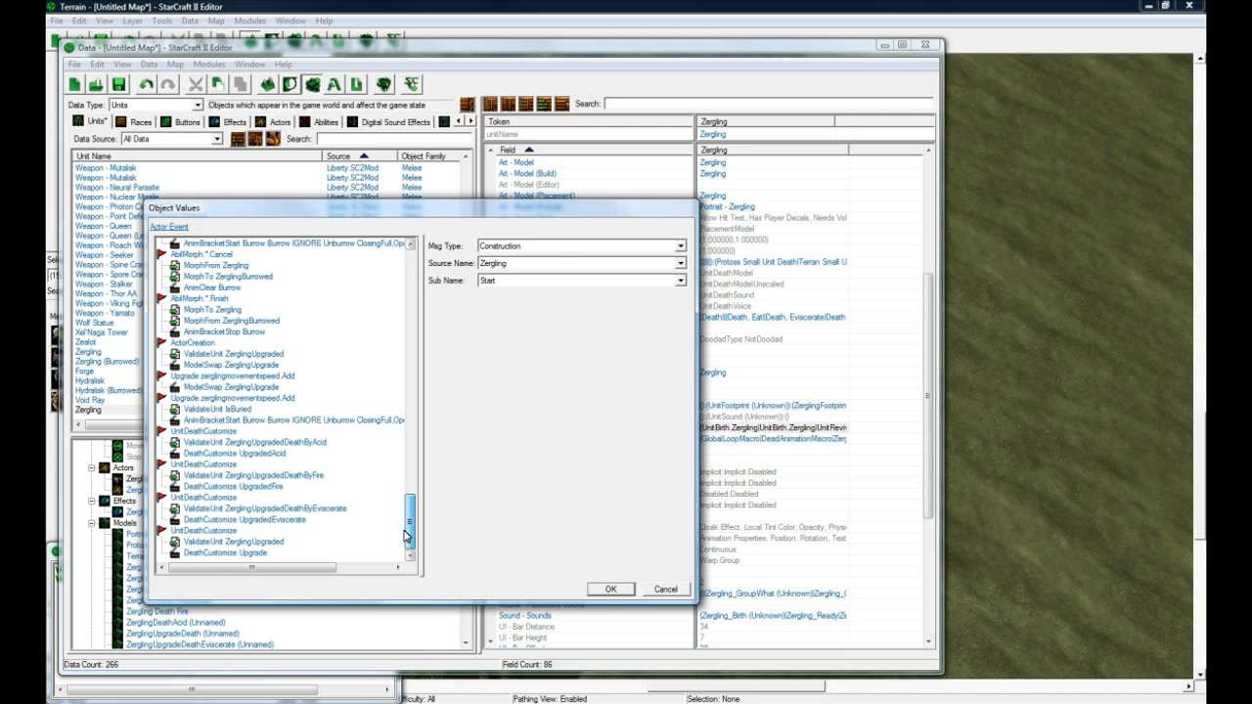
{"action": "left_click", "coordinate": [203, 497]}
{"action": "left_click", "coordinate": [213, 398]}
{"action": "left_click", "coordinate": [217, 353]}
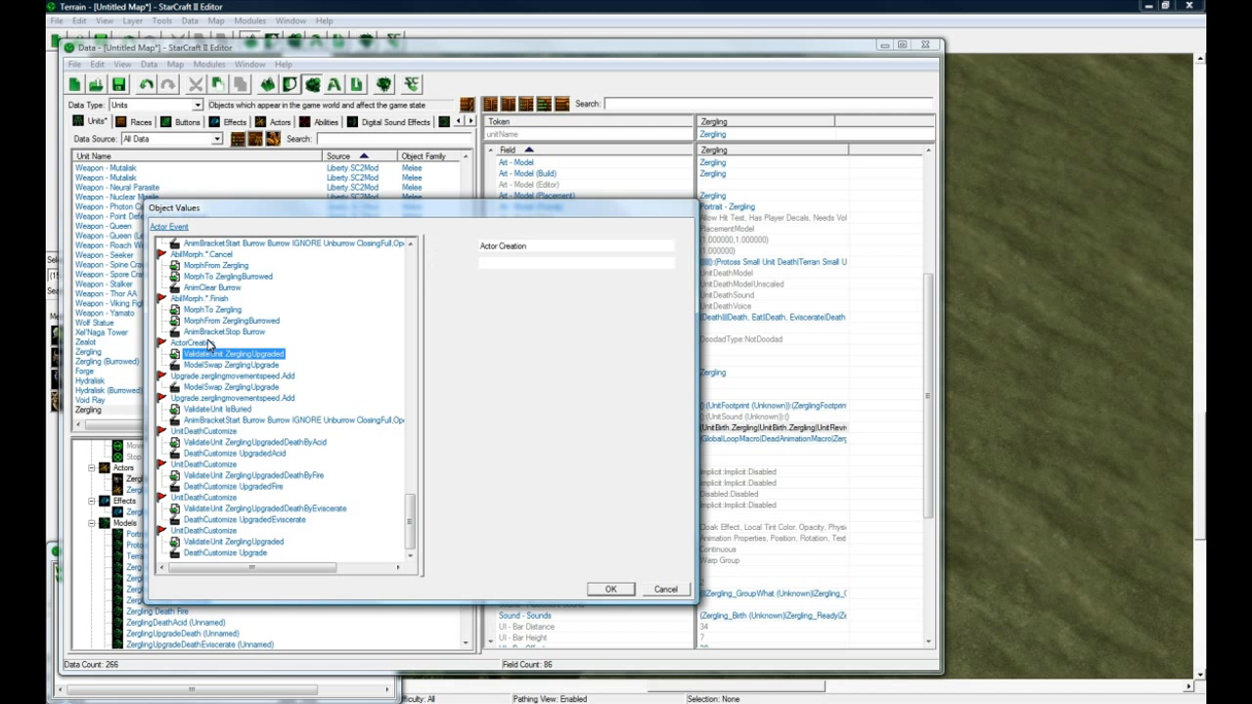
{"action": "left_click", "coordinate": [235, 356]}
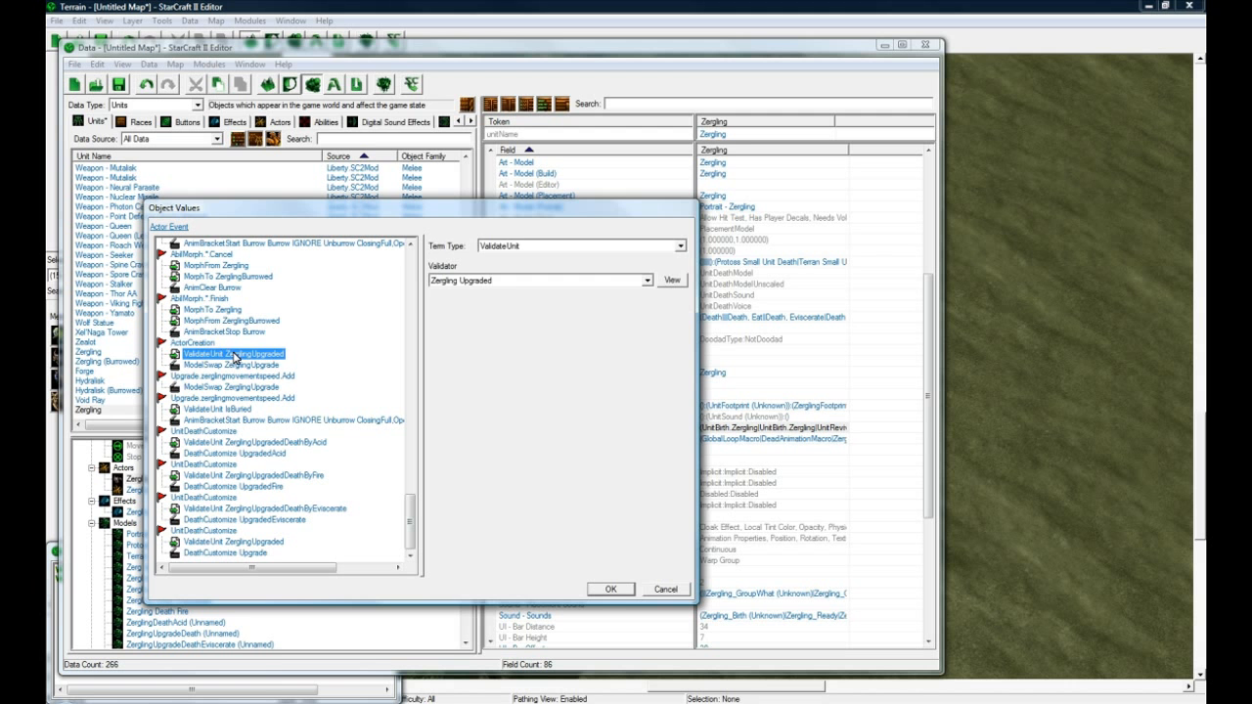
{"action": "left_click", "coordinate": [233, 366]}
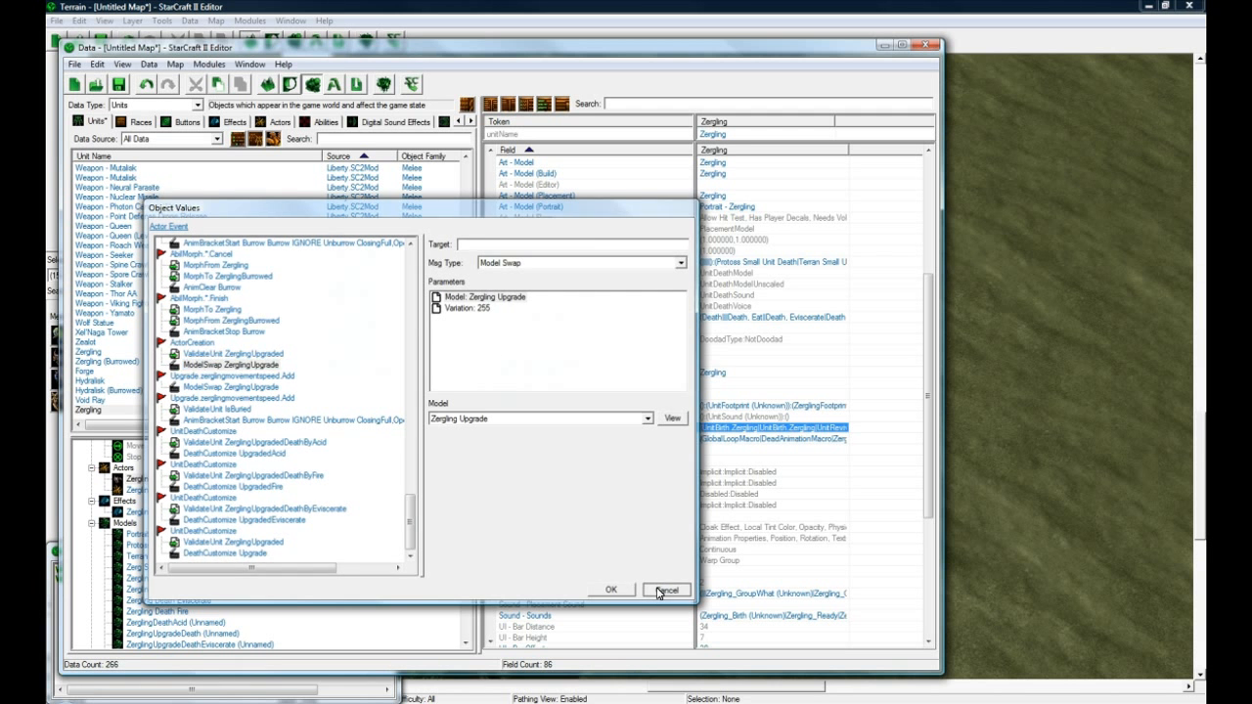
{"action": "left_click", "coordinate": [664, 590]}
Inspect the sounds assigned in the actor's Sound - Sounds field, including the Attack entry, and dismiss the list
{"action": "scroll", "coordinate": [770, 541], "scroll_direction": "down", "scroll_amount": 4}
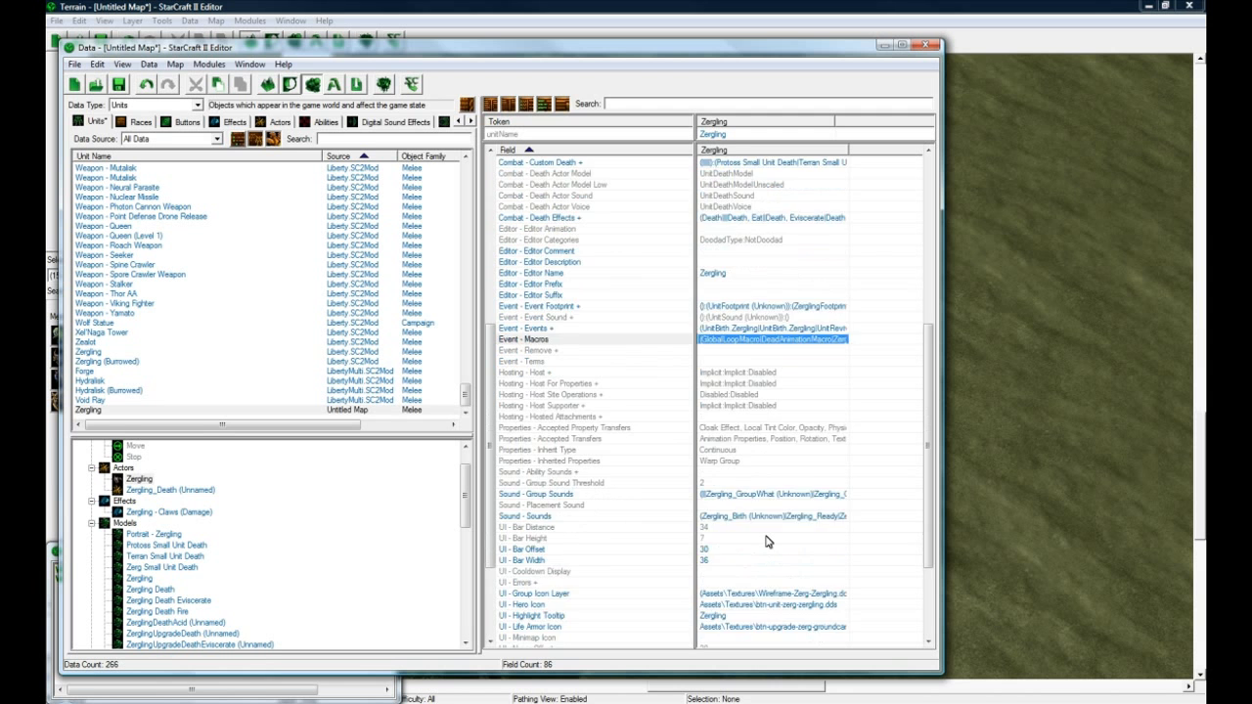
{"action": "double_click", "coordinate": [736, 490]}
{"action": "left_click", "coordinate": [435, 272]}
{"action": "left_click", "coordinate": [341, 255]}
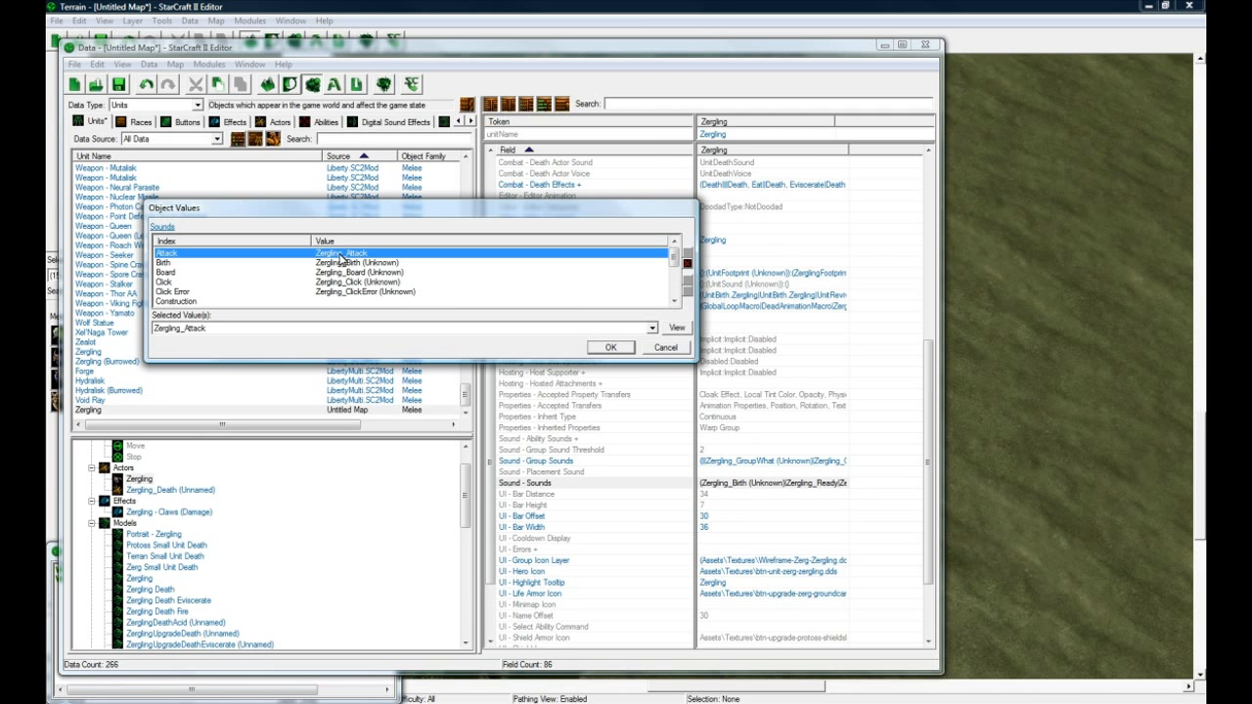
{"action": "left_click", "coordinate": [195, 331]}
{"action": "left_click", "coordinate": [197, 332]}
{"action": "left_click", "coordinate": [239, 273]}
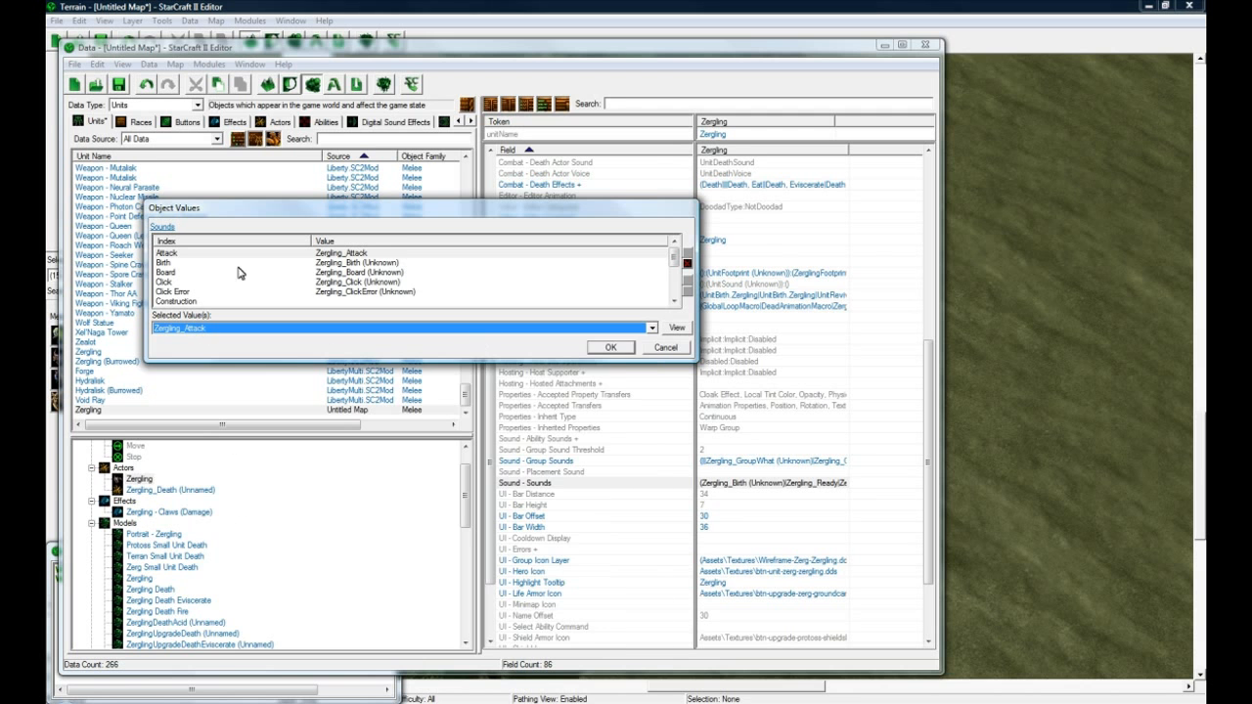
{"action": "left_click_drag", "start_coordinate": [674, 259], "coordinate": [675, 302]}
{"action": "left_click", "coordinate": [674, 346]}
Review the actor's UI icon fields, and its Art - Model (Placement) and Art - Model (Portrait) fields
{"action": "left_click_drag", "start_coordinate": [932, 443], "coordinate": [934, 499]}
{"action": "left_click", "coordinate": [780, 494]}
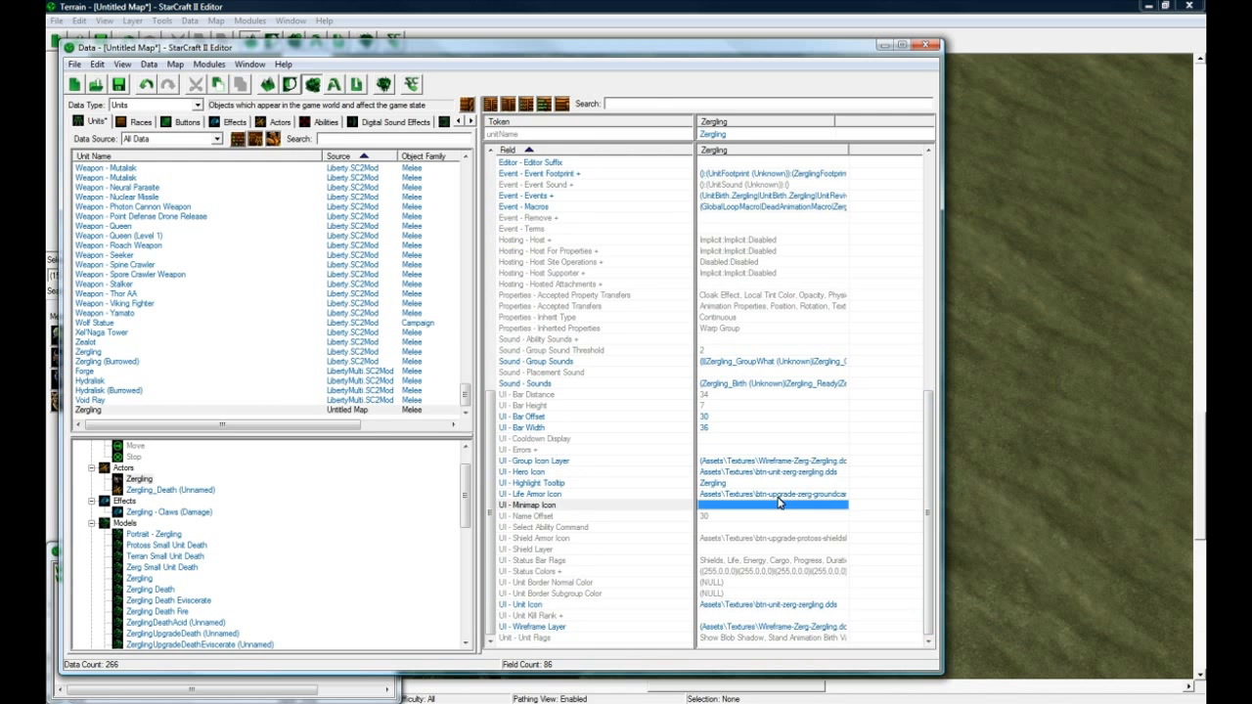
{"action": "left_click", "coordinate": [718, 484]}
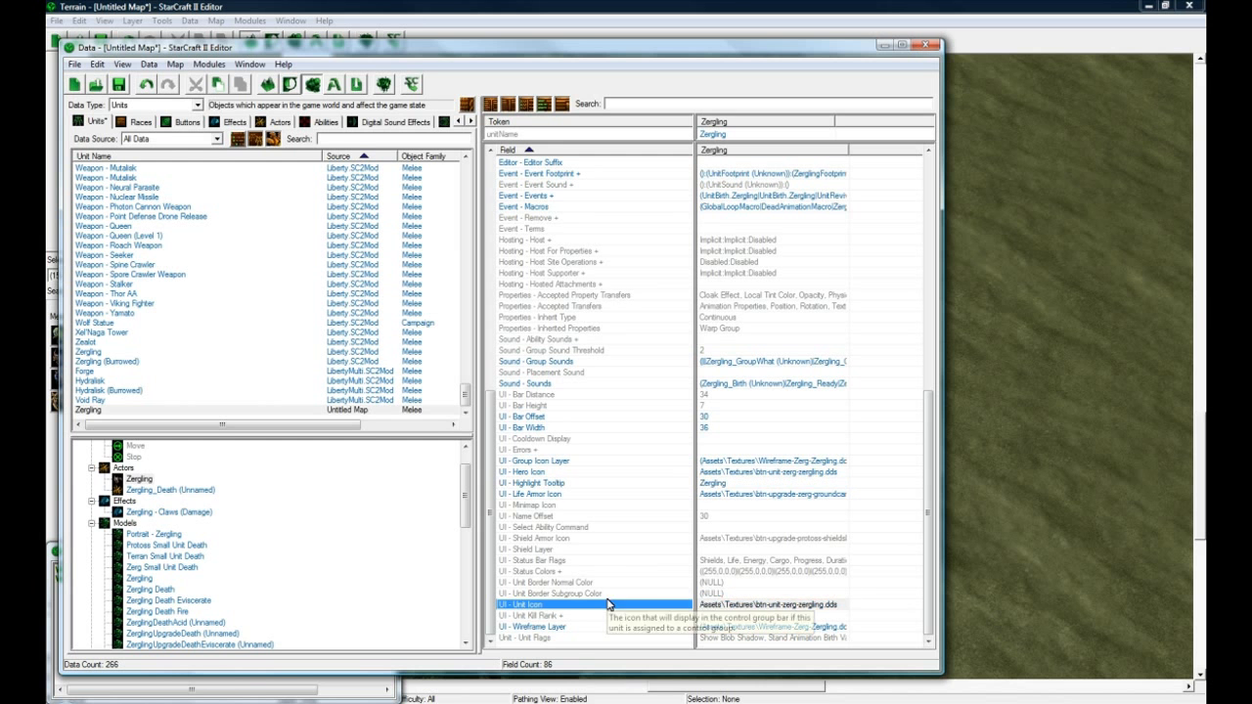
{"action": "scroll", "coordinate": [756, 483], "scroll_direction": "up", "scroll_amount": 14}
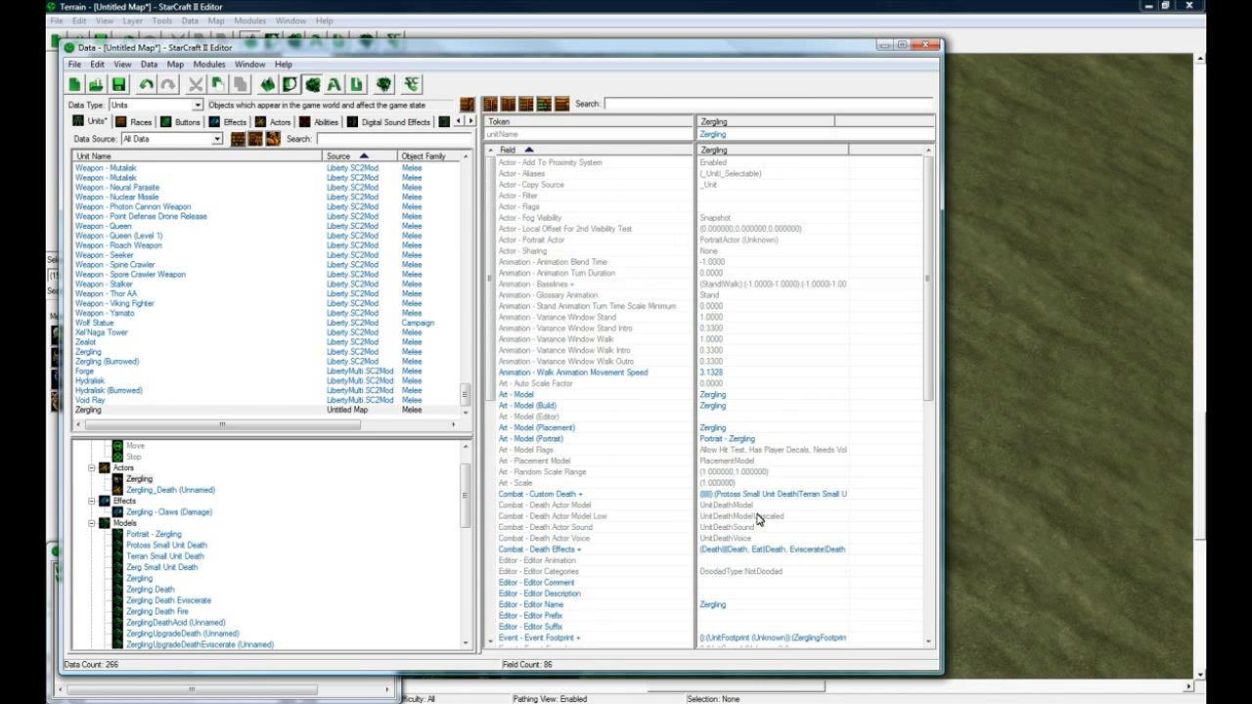
{"action": "left_click", "coordinate": [741, 428]}
{"action": "left_click", "coordinate": [741, 438]}
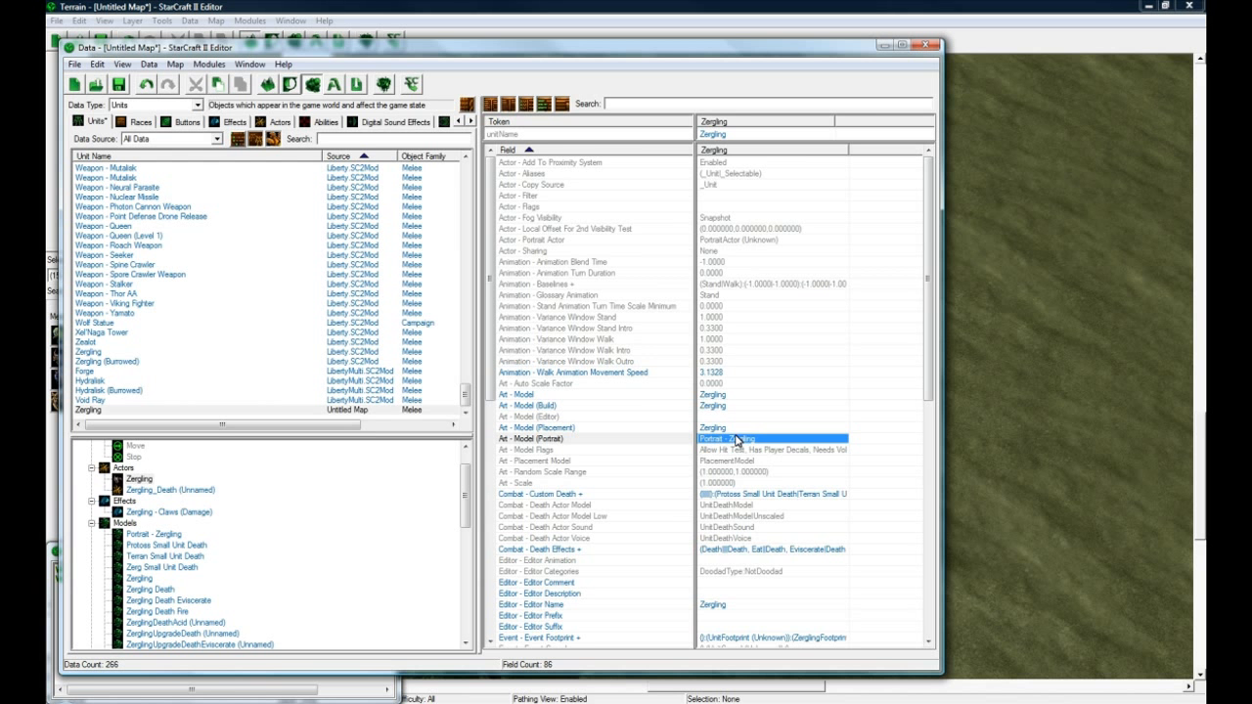
Set the Zergling actor's Art - Scale to 2 on the X, Y and Z axes
{"action": "scroll", "coordinate": [735, 471], "scroll_direction": "down", "scroll_amount": 1}
{"action": "double_click", "coordinate": [734, 450]}
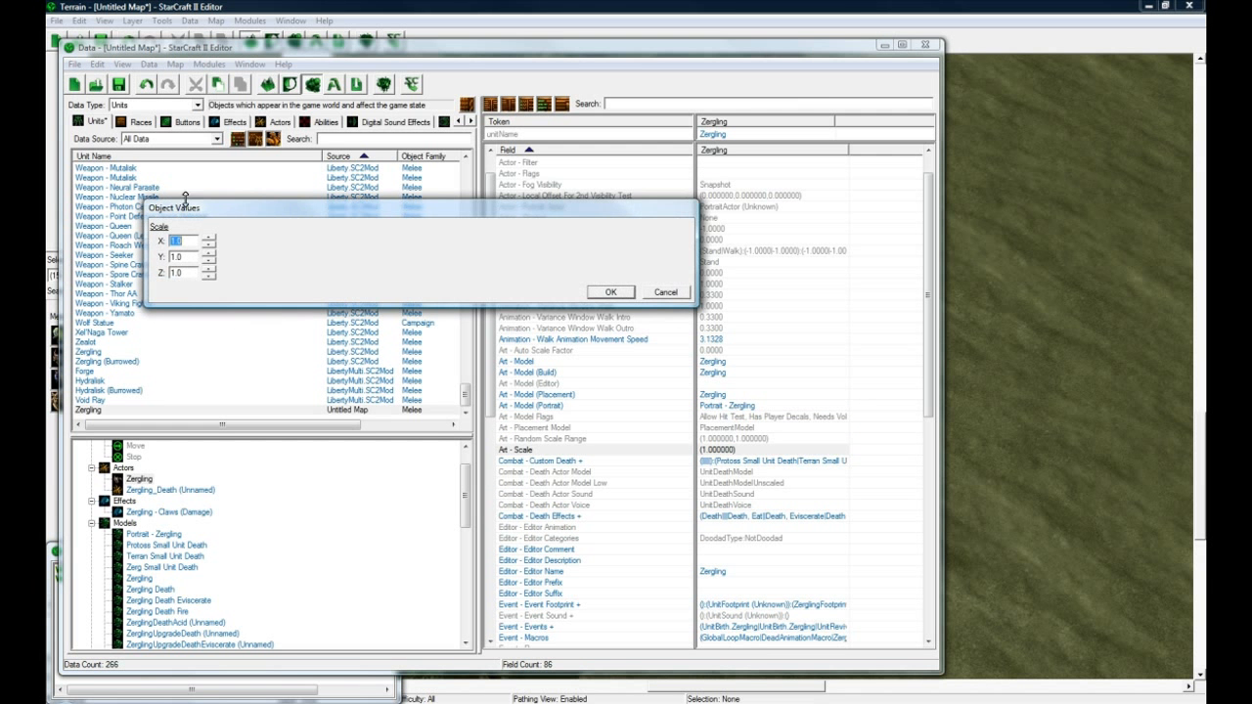
{"action": "type", "text": "2"}
{"action": "key", "text": "Tab"}
{"action": "type", "text": "2"}
{"action": "key", "text": "Tab"}
{"action": "type", "text": "2"}
{"action": "left_click", "coordinate": [620, 296]}
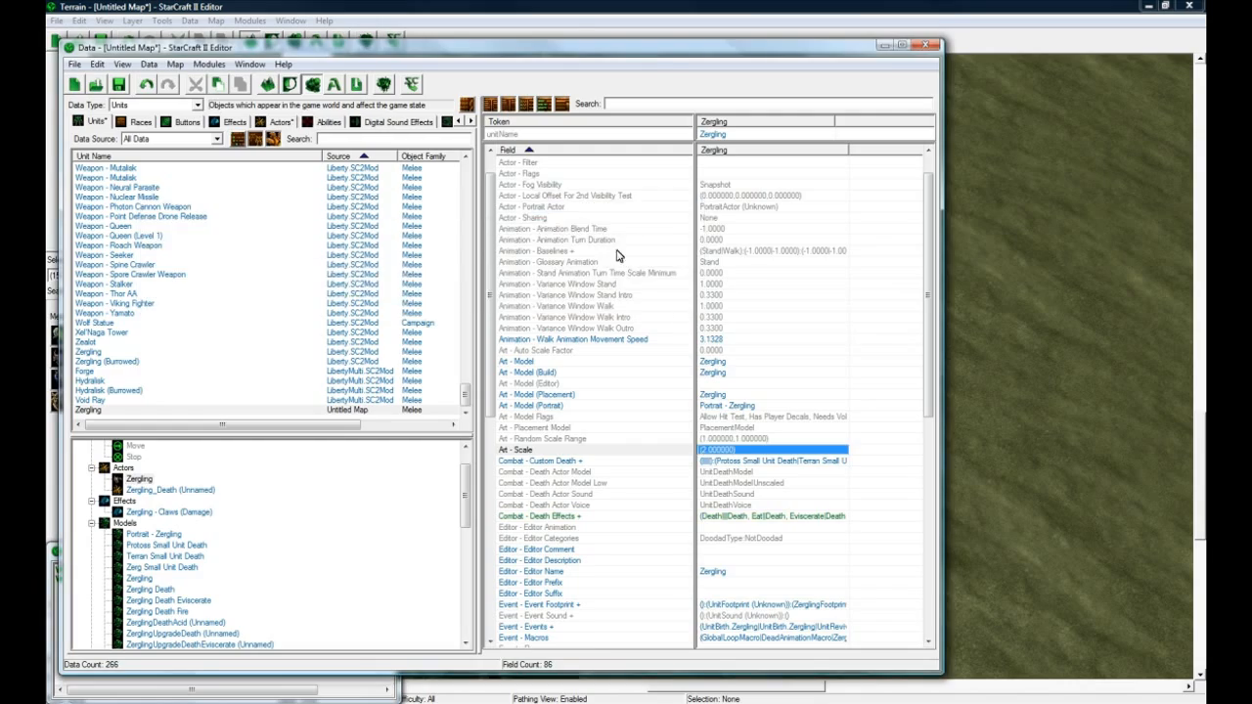
Check the placed Zerglings' size in the Terrain module and return to the Data module
{"action": "left_click", "coordinate": [565, 23]}
{"action": "mouse_move", "coordinate": [634, 403]}
{"action": "right_mouse_down"}
{"action": "mouse_move", "coordinate": [601, 392]}
{"action": "mouse_move", "coordinate": [643, 371]}
{"action": "mouse_move", "coordinate": [617, 398]}
{"action": "right_mouse_up"}
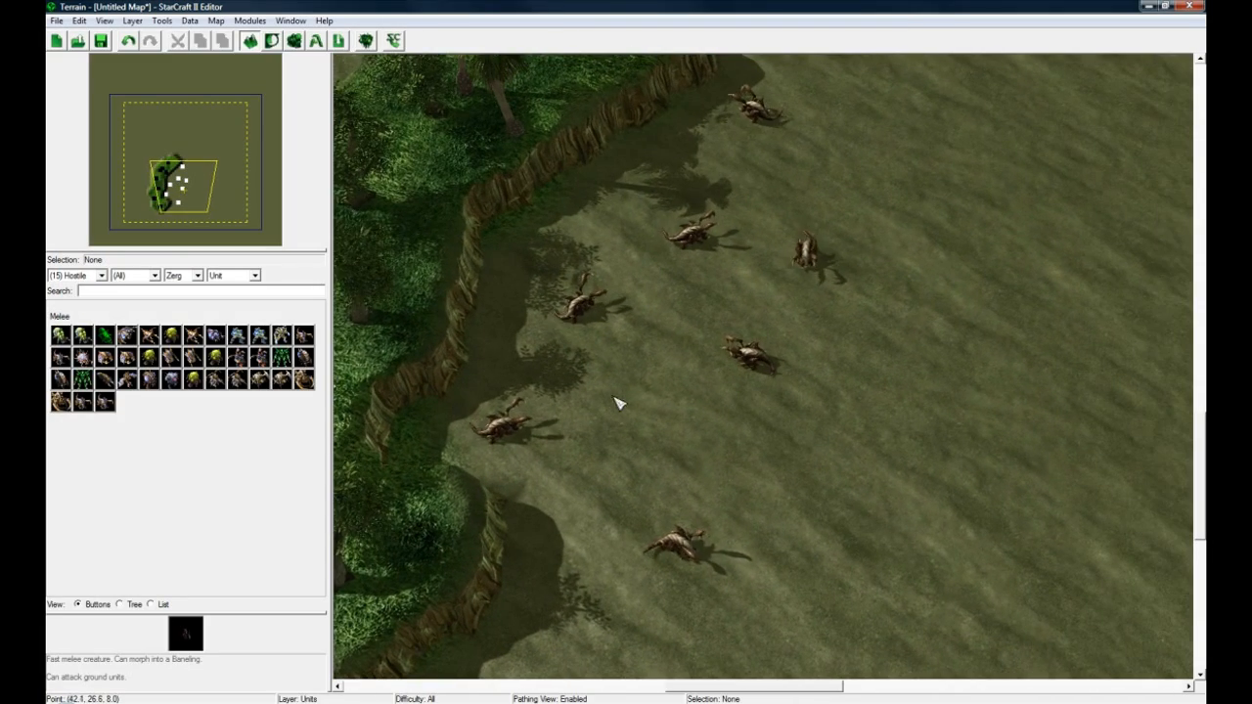
{"action": "left_click", "coordinate": [294, 40]}
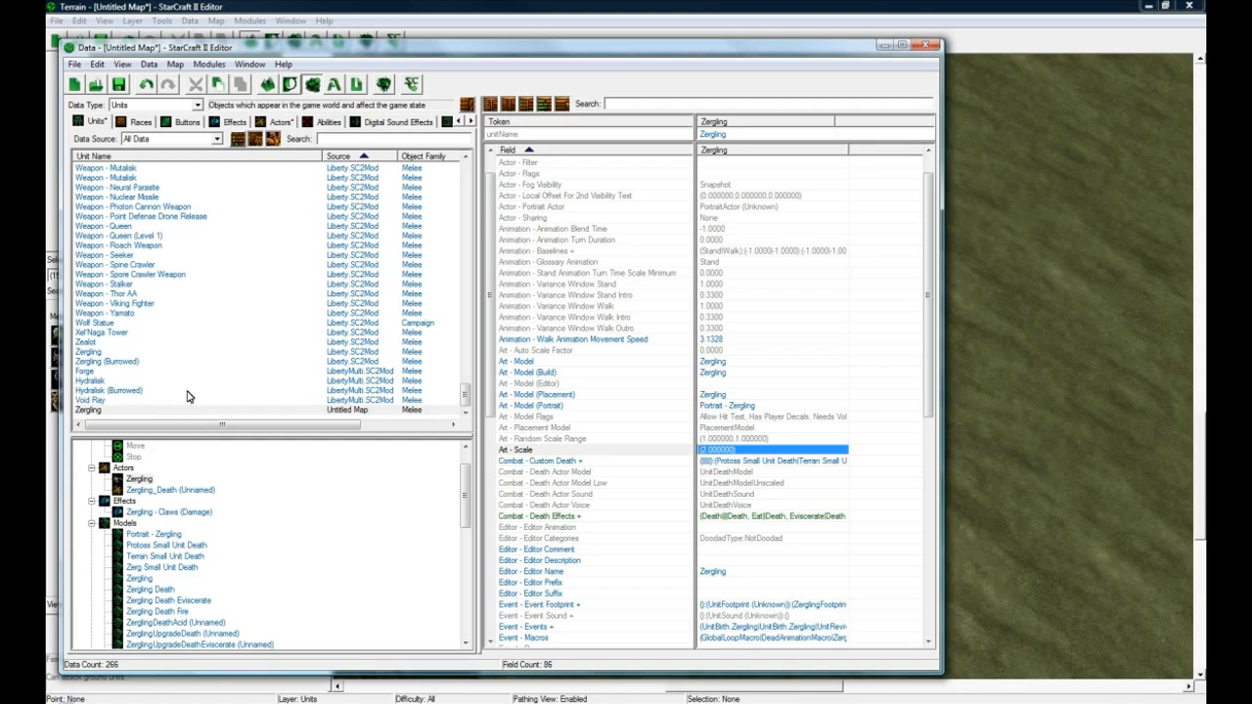
Find the Zergling - Claws weapon among the Zergling's linked objects and display its fields
{"action": "left_click", "coordinate": [218, 478]}
{"action": "scroll", "coordinate": [262, 498], "scroll_direction": "down", "scroll_amount": 6}
{"action": "scroll", "coordinate": [262, 497], "scroll_direction": "up", "scroll_amount": 7}
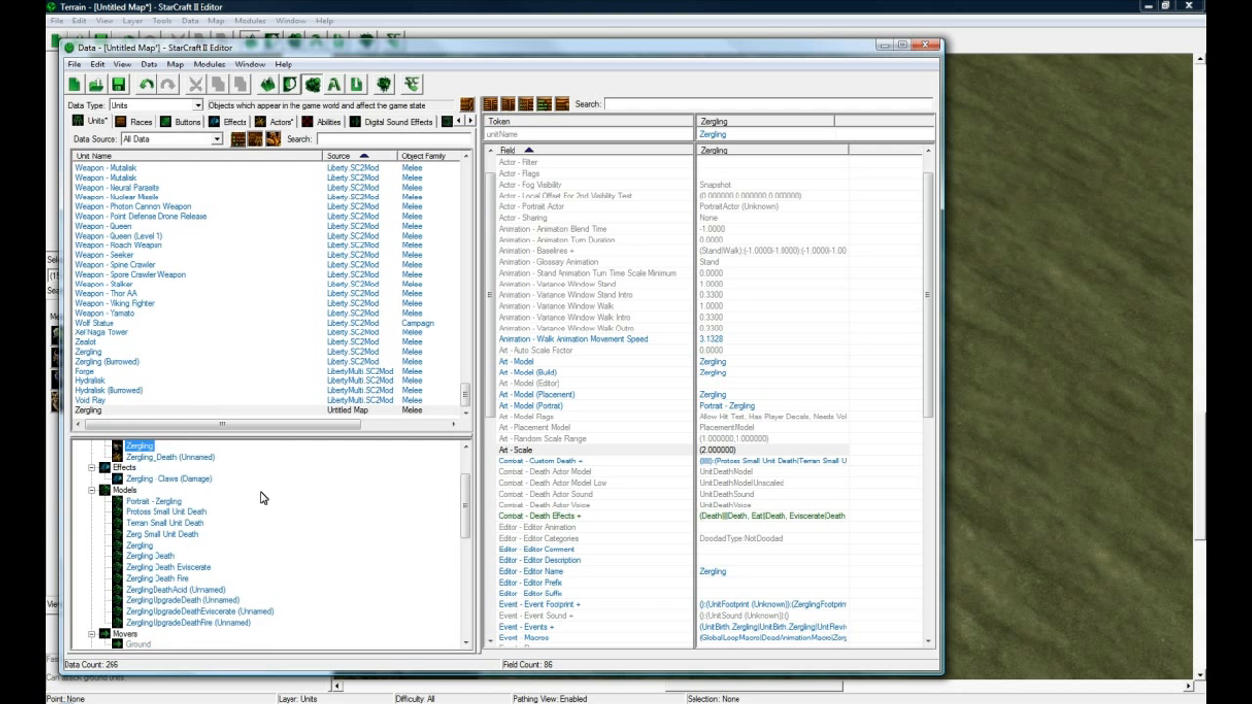
{"action": "scroll", "coordinate": [261, 498], "scroll_direction": "down", "scroll_amount": 8}
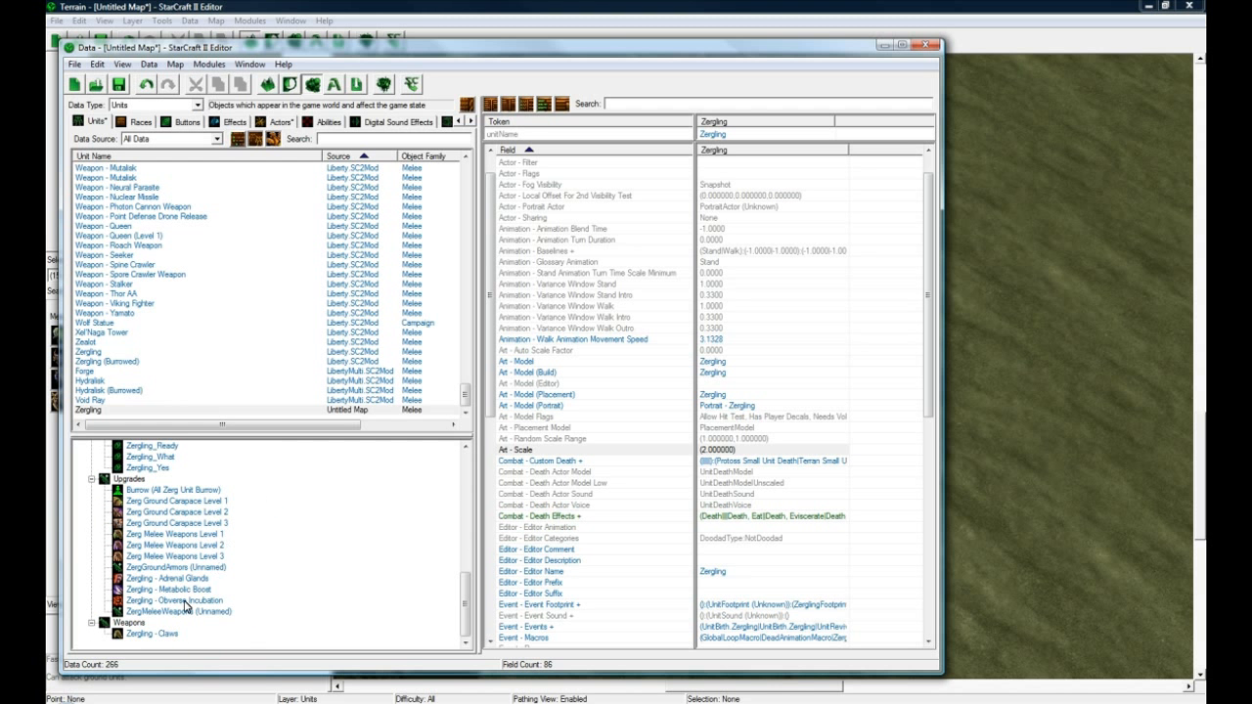
{"action": "left_click", "coordinate": [142, 637]}
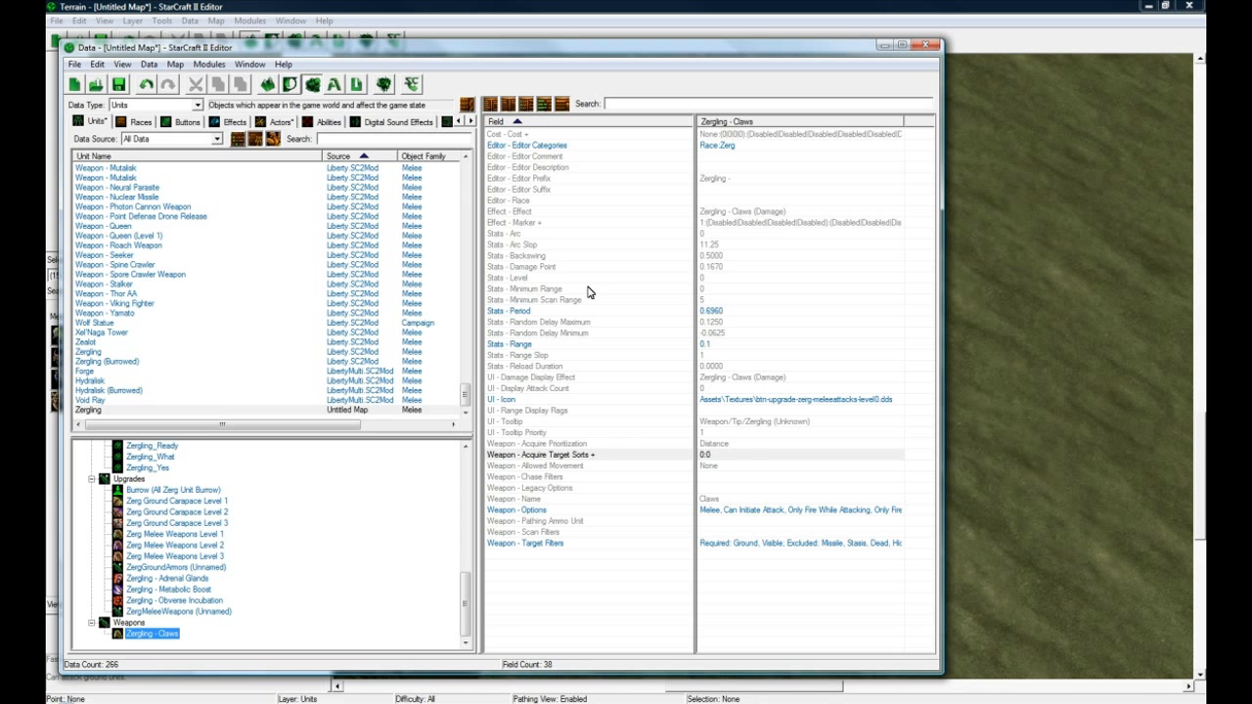
Review the Claws weapon's Stats - Period, Stats - Range, UI - Icon and UI - Tooltip fields
{"action": "left_click", "coordinate": [713, 311]}
{"action": "left_click", "coordinate": [716, 318]}
{"action": "left_click", "coordinate": [717, 312]}
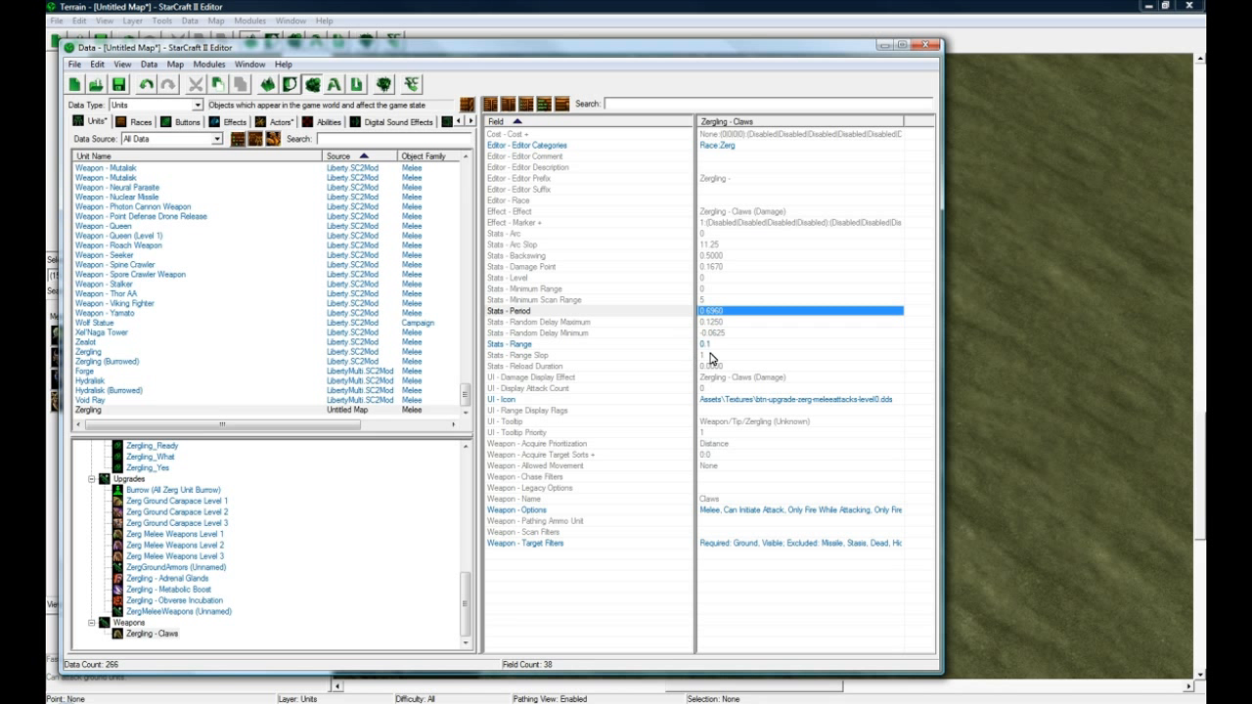
{"action": "left_click", "coordinate": [721, 346]}
{"action": "left_click", "coordinate": [752, 400]}
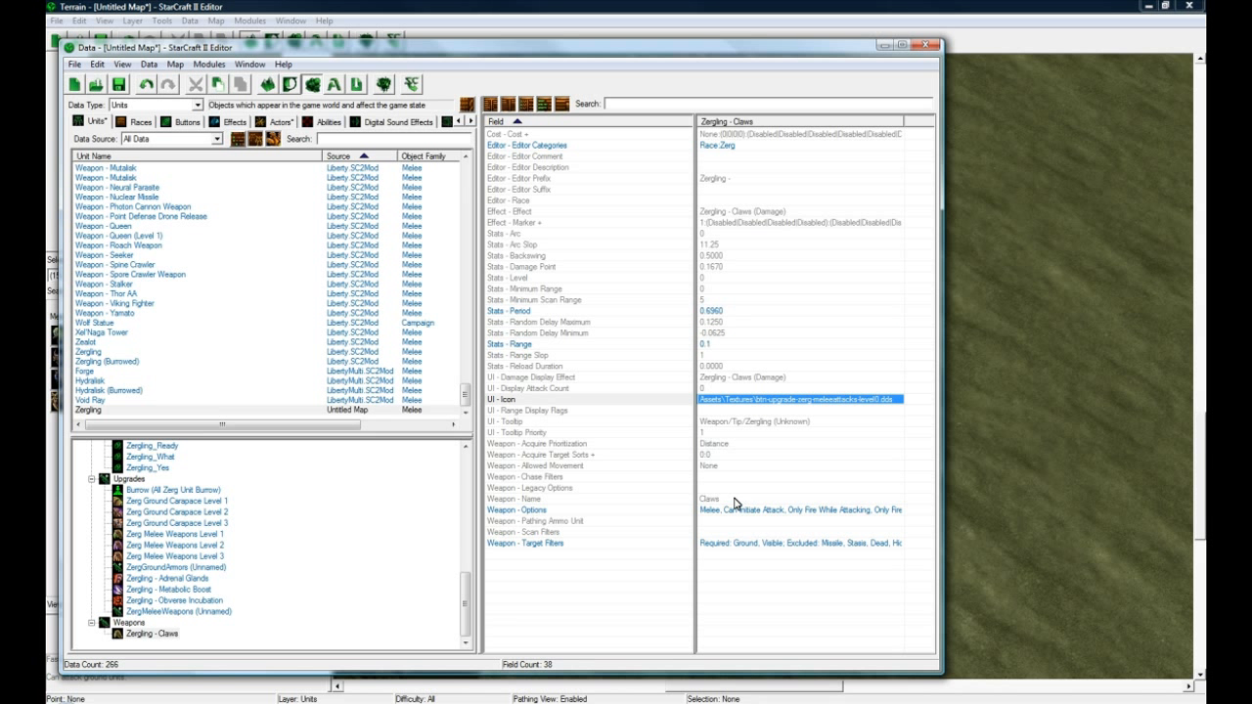
{"action": "left_click", "coordinate": [730, 423]}
Inspect the Claws weapon's Options flags without changing them, and review its Damage Display Effect and Effect - Effect fields
{"action": "double_click", "coordinate": [729, 511]}
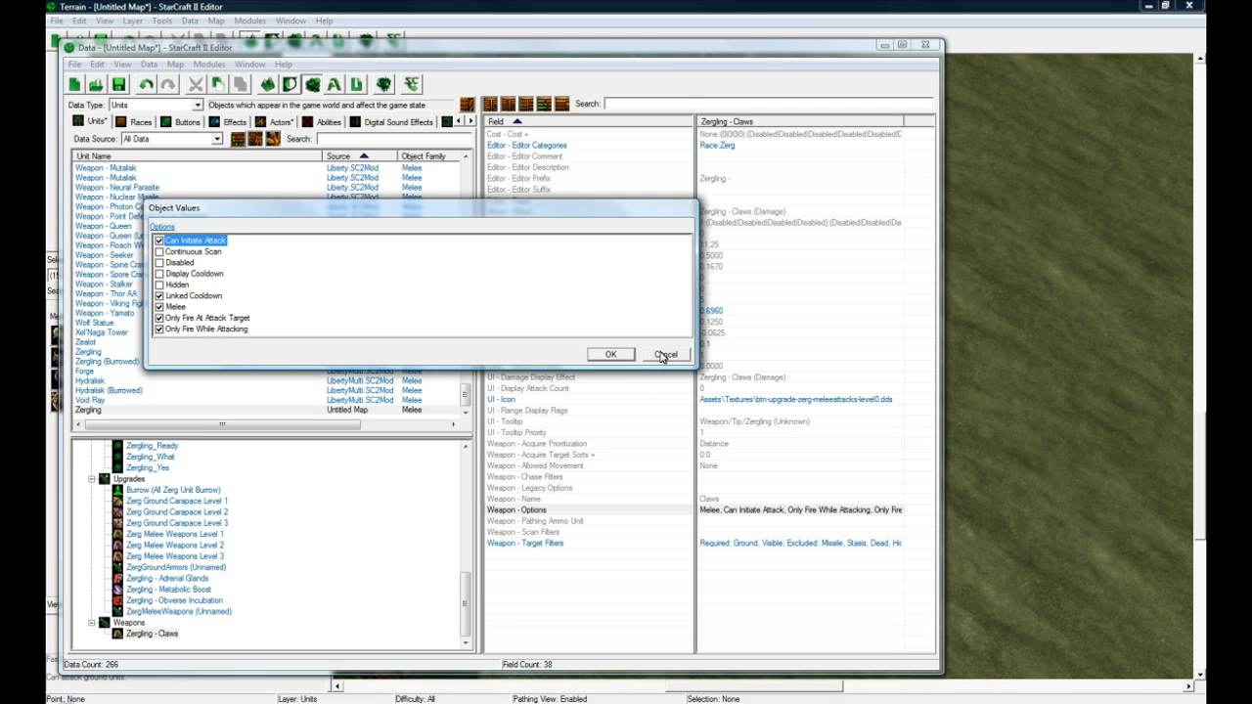
{"action": "left_click", "coordinate": [663, 355]}
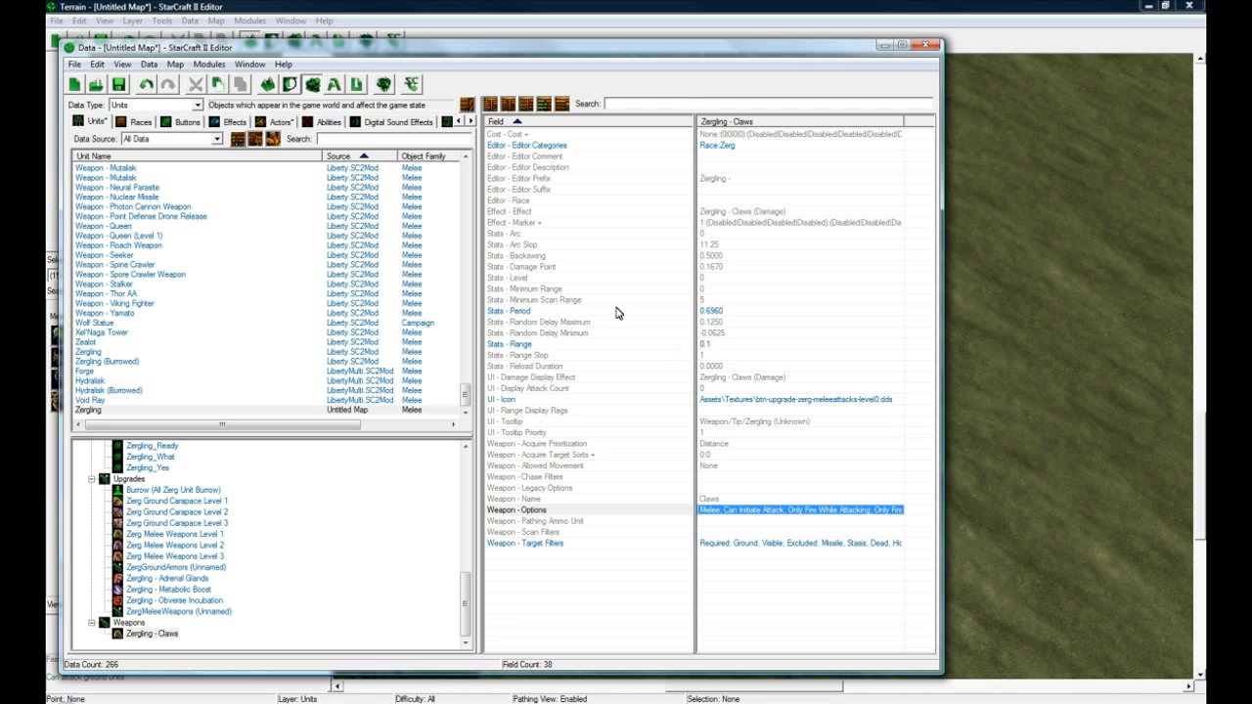
{"action": "left_click", "coordinate": [575, 379]}
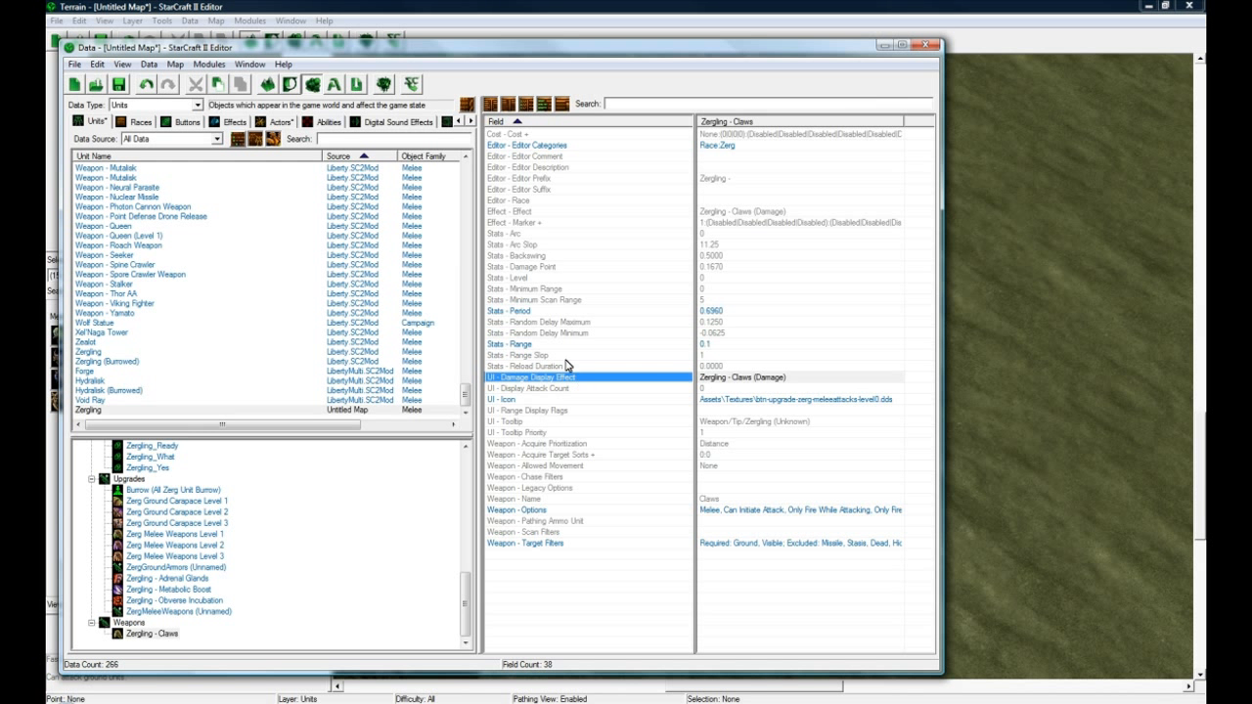
{"action": "left_click", "coordinate": [525, 212]}
{"action": "left_click", "coordinate": [724, 212]}
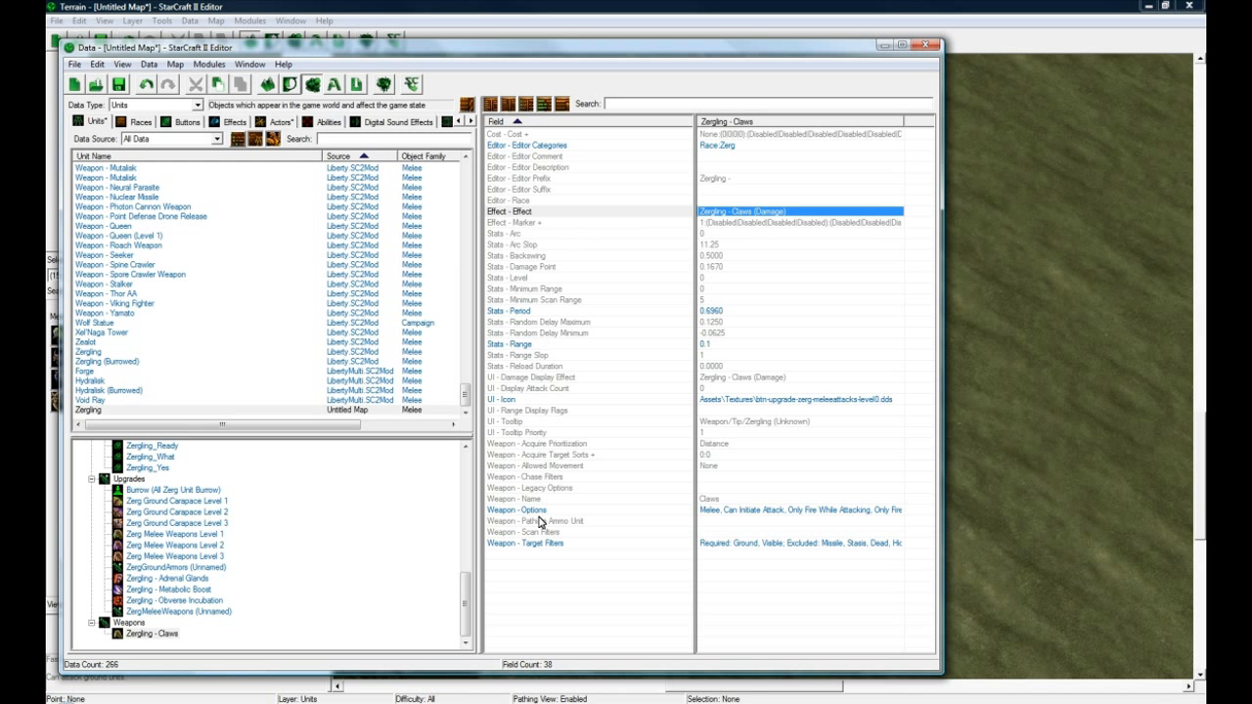
Display the fields of the linked Zergling - Claws (Damage) effect, glancing at the Effects data type along the way
{"action": "left_click", "coordinate": [463, 596]}
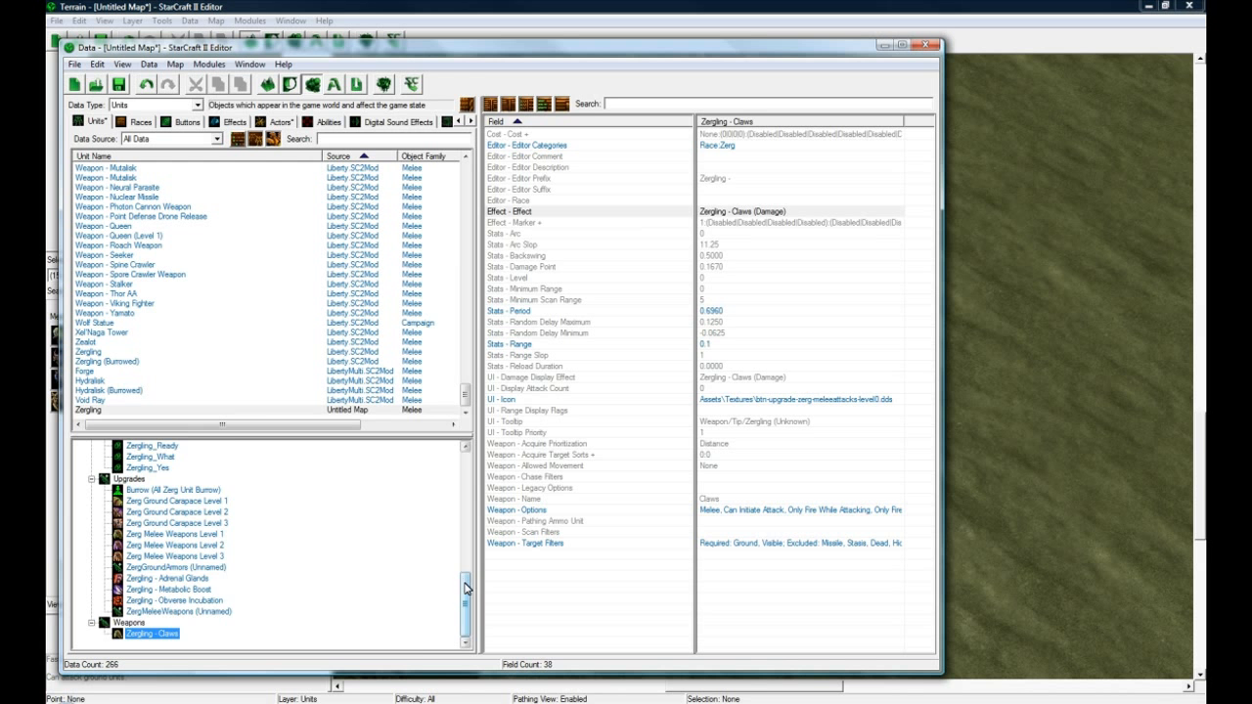
{"action": "scroll", "coordinate": [165, 558], "scroll_direction": "up", "scroll_amount": 12}
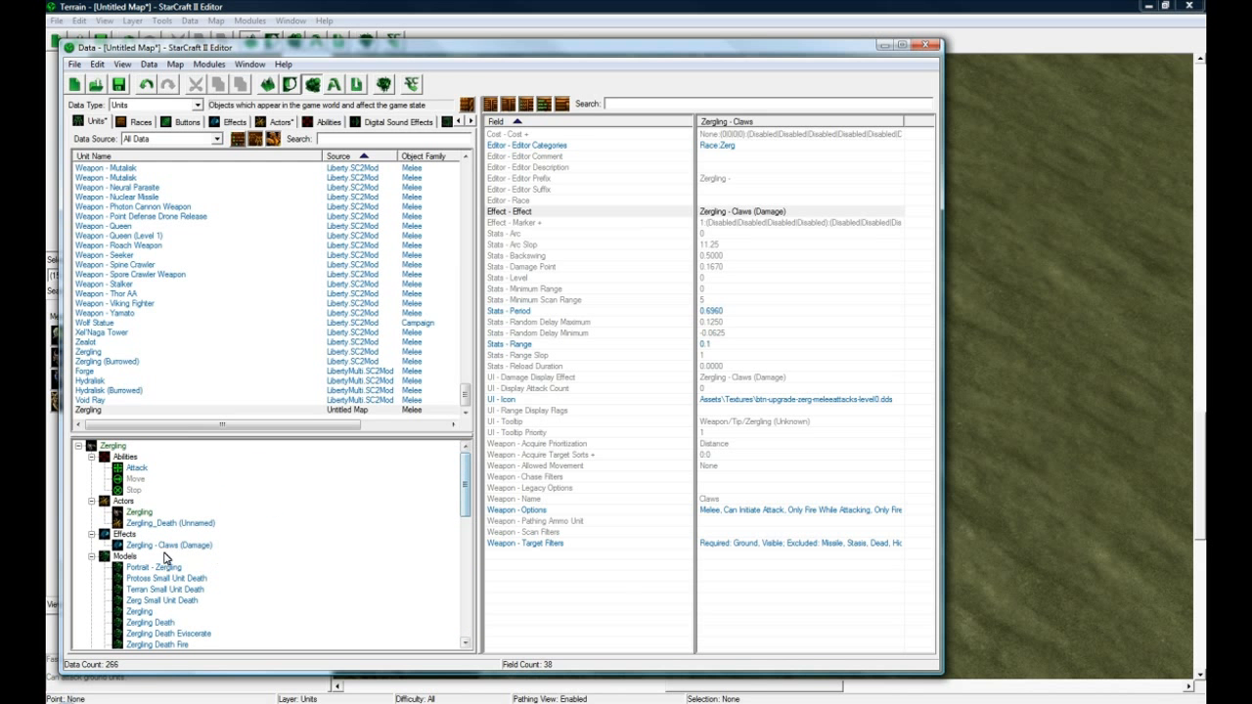
{"action": "left_click", "coordinate": [166, 546]}
{"action": "left_click", "coordinate": [236, 121]}
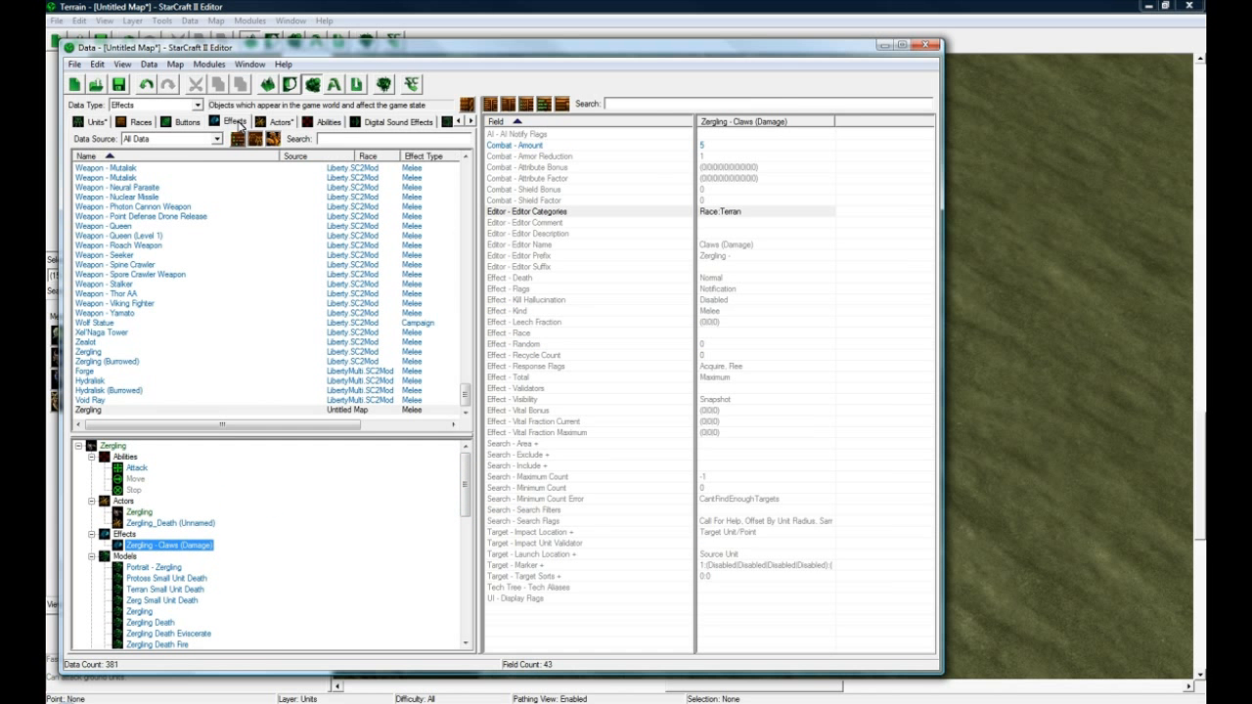
{"action": "left_click", "coordinate": [94, 122]}
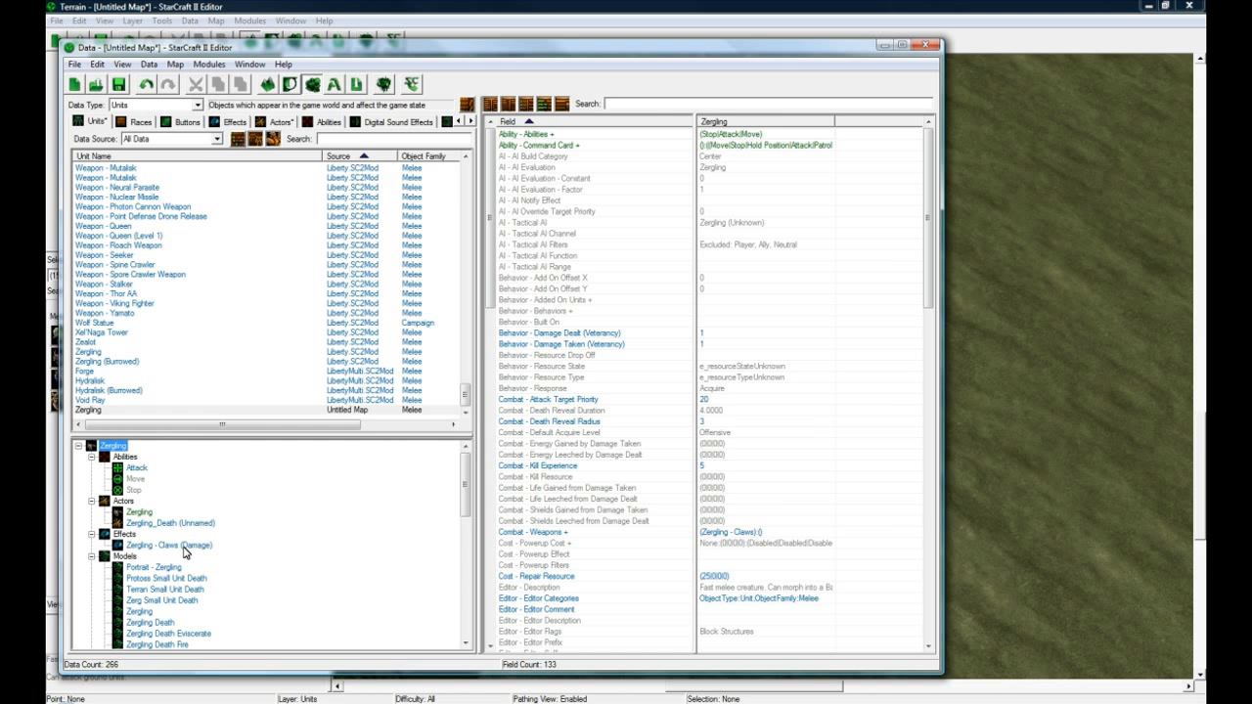
{"action": "left_click", "coordinate": [182, 548]}
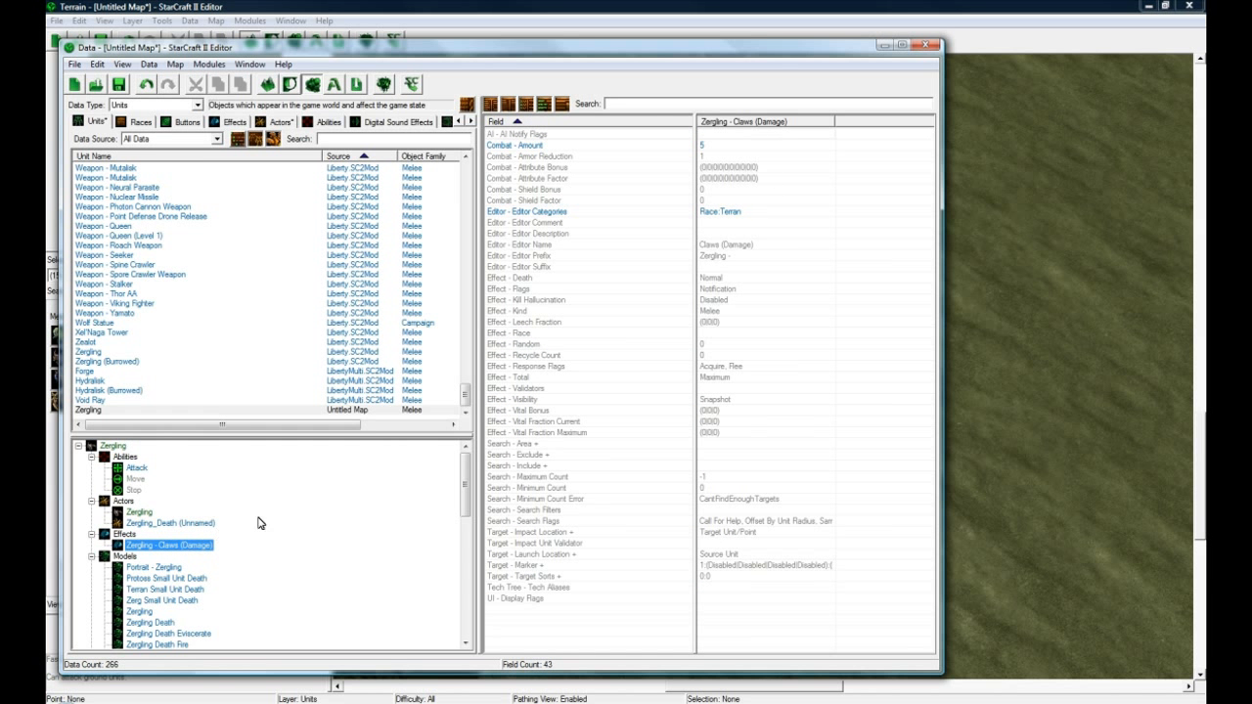
Review the Claws damage effect's Combat - Amount field and its Response Flags, leaving the flags unchanged
{"action": "left_click", "coordinate": [721, 146]}
{"action": "left_click", "coordinate": [711, 157]}
{"action": "left_click", "coordinate": [713, 144]}
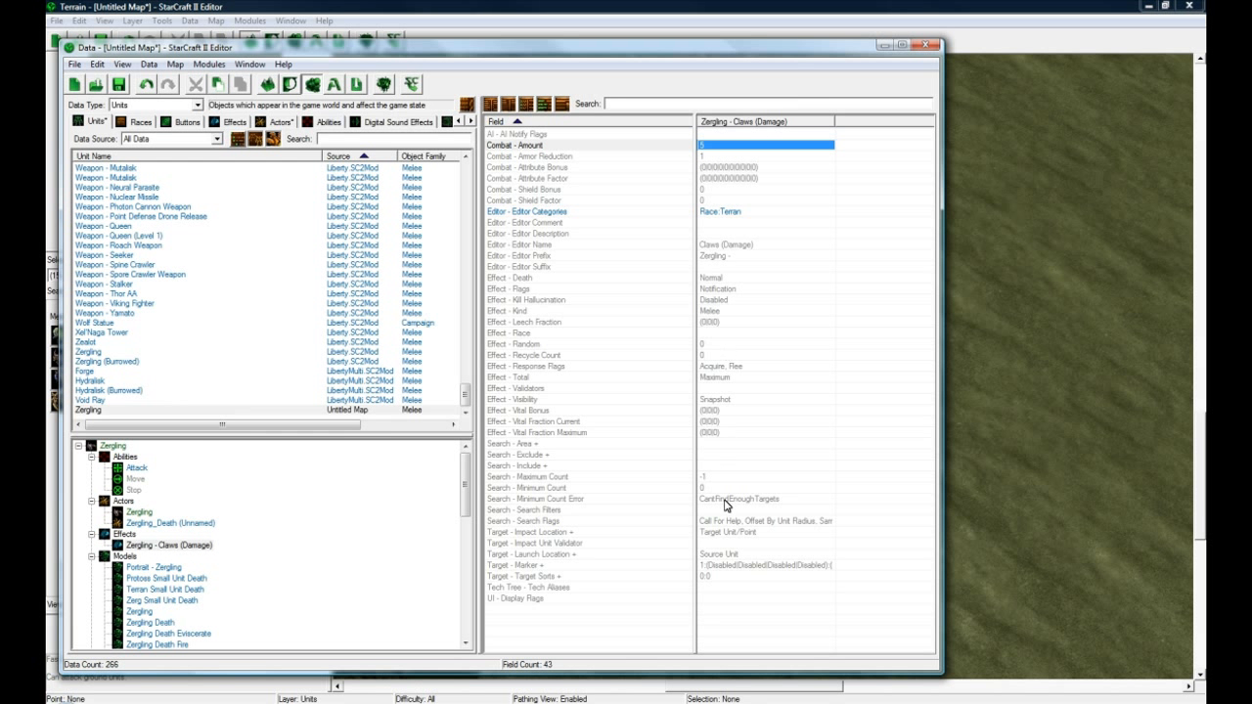
{"action": "double_click", "coordinate": [720, 367]}
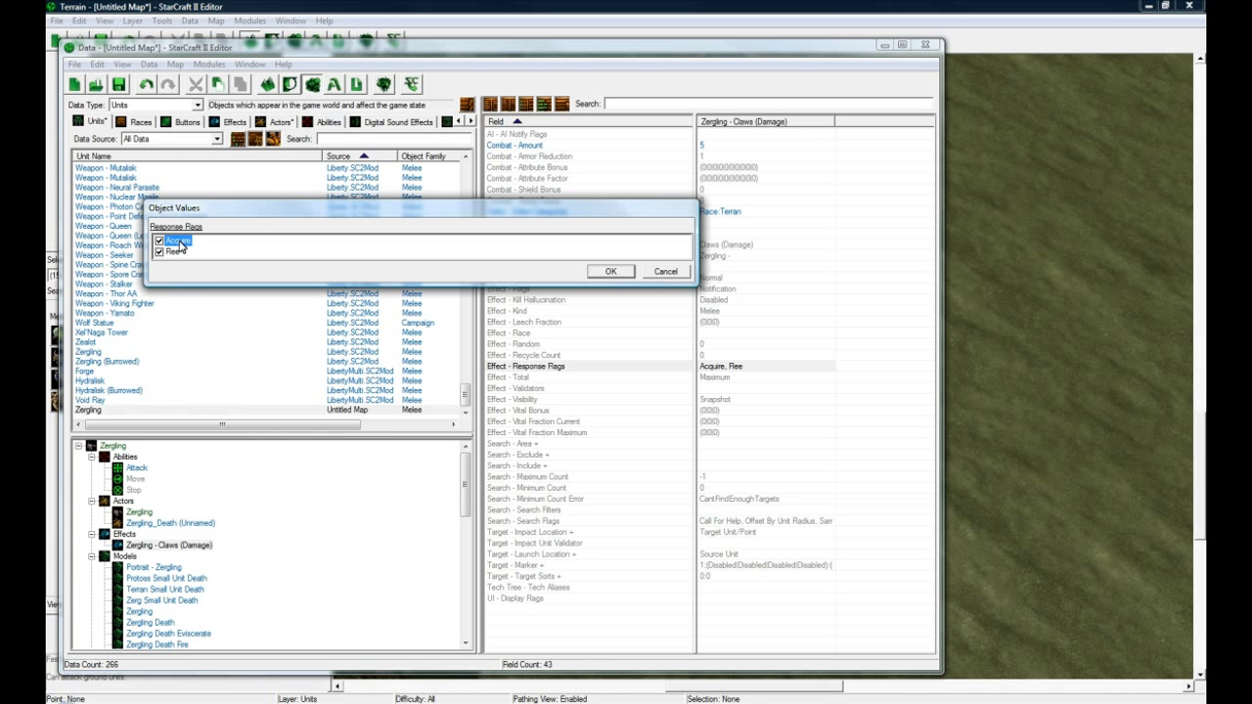
{"action": "left_click", "coordinate": [665, 271]}
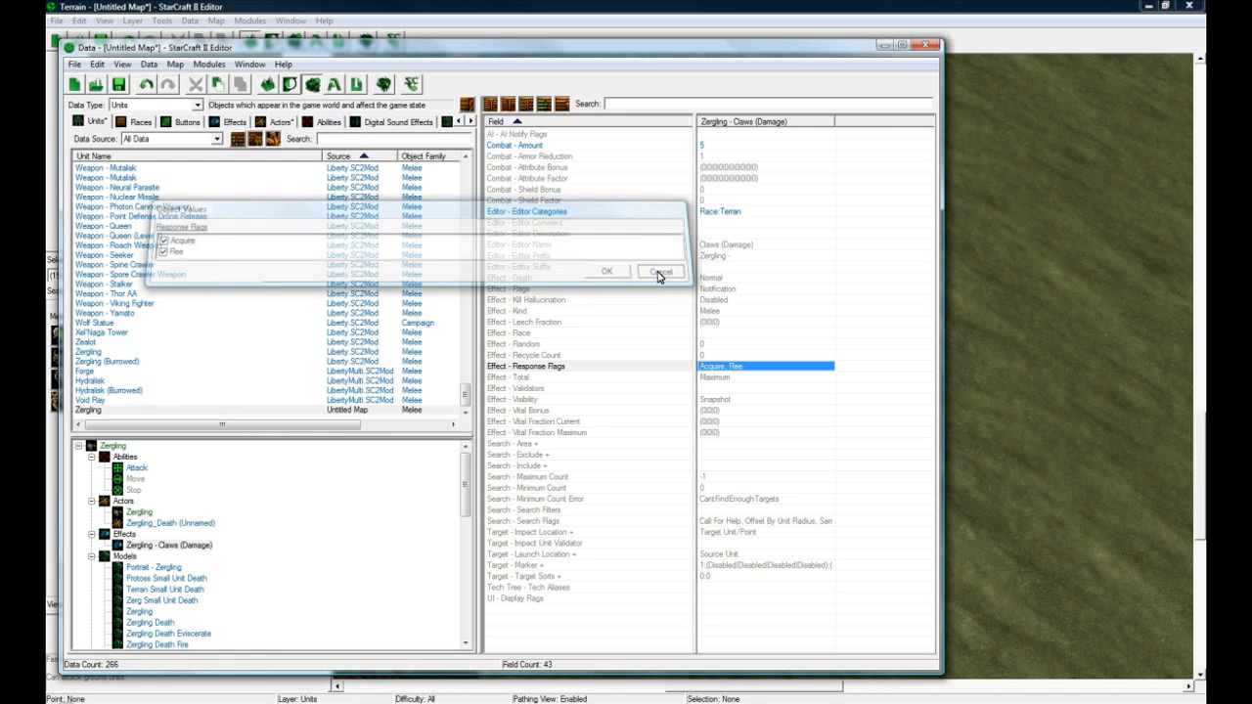
Look over the Zergling's linked objects and switch the data type to Abilities
{"action": "left_click", "coordinate": [244, 551]}
{"action": "scroll", "coordinate": [244, 555], "scroll_direction": "down", "scroll_amount": 5}
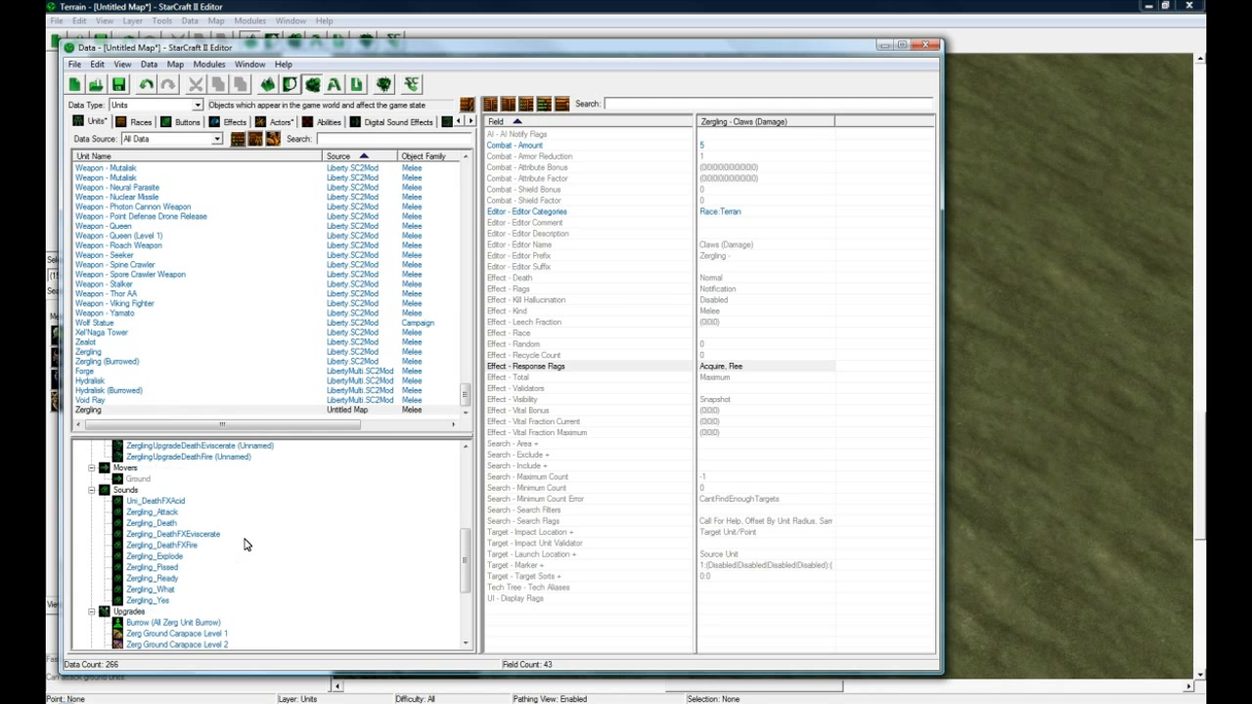
{"action": "scroll", "coordinate": [244, 544], "scroll_direction": "up", "scroll_amount": 5}
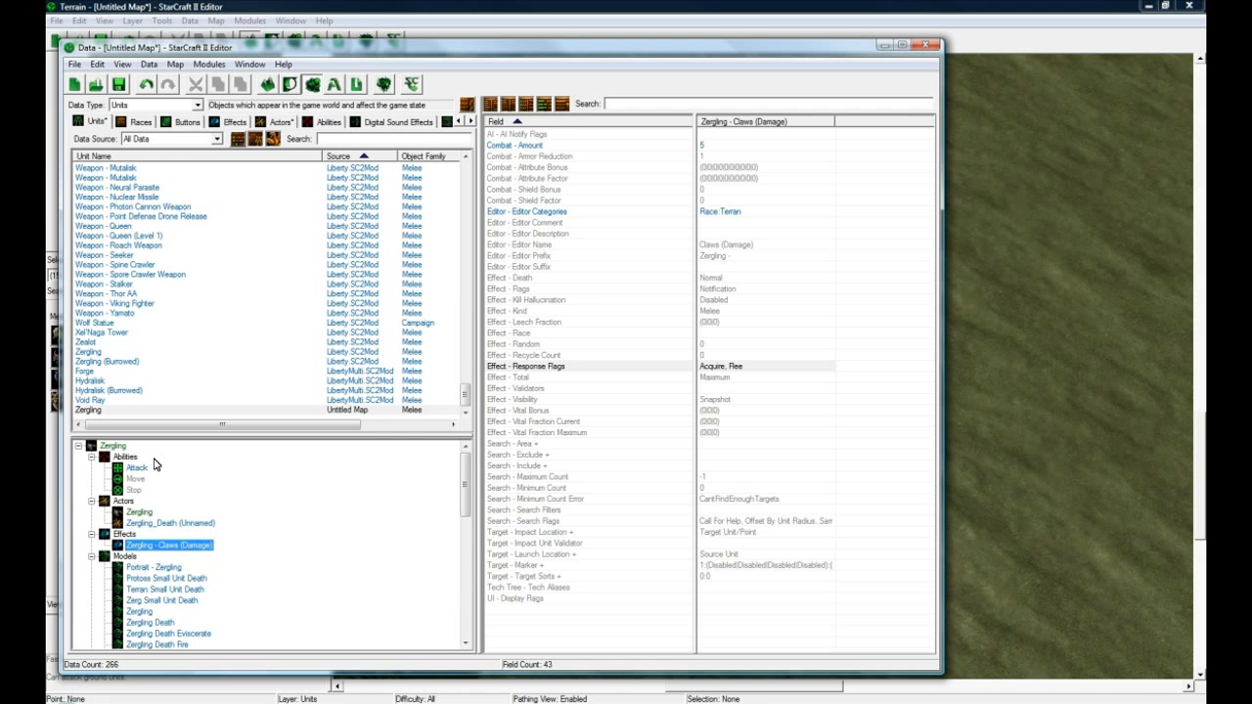
{"action": "left_click", "coordinate": [181, 105]}
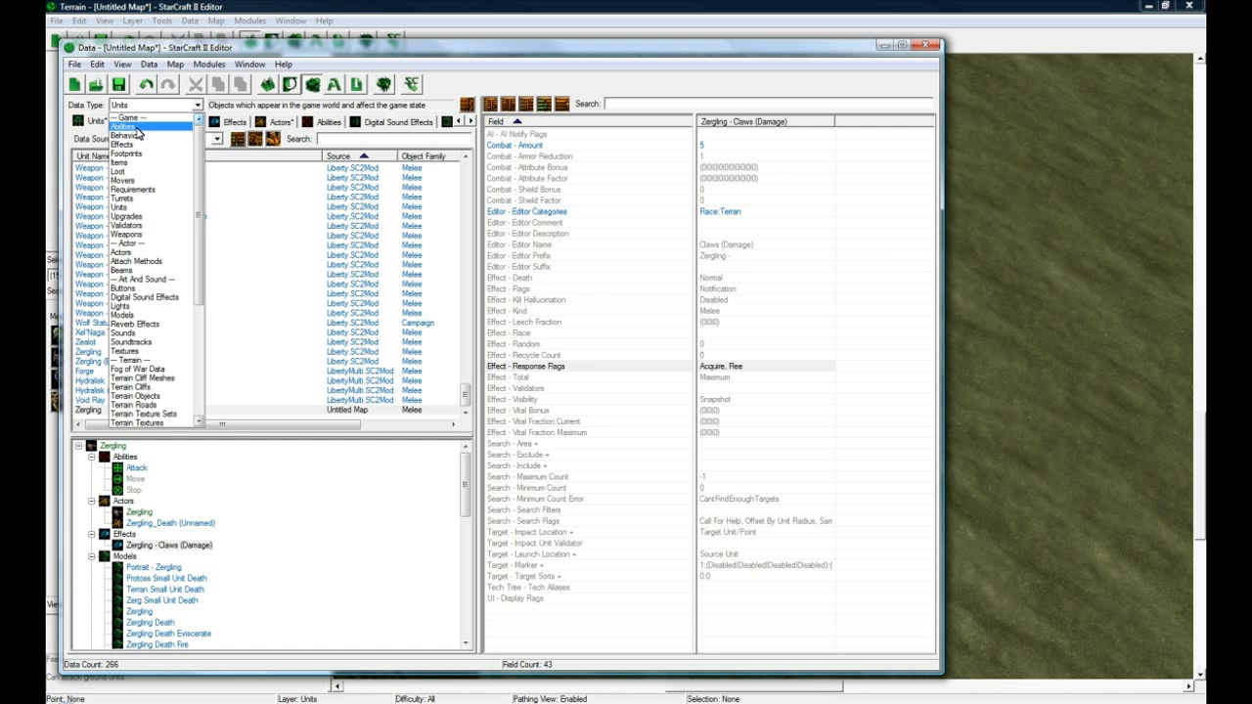
{"action": "left_click", "coordinate": [136, 128]}
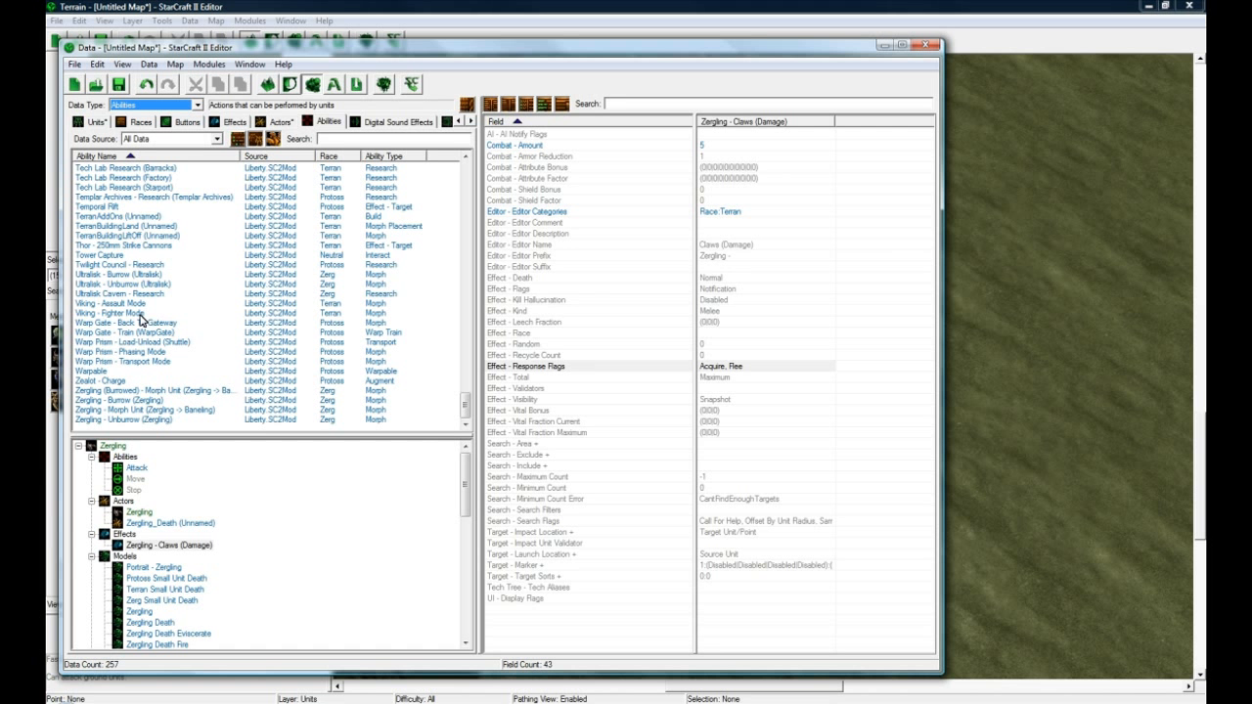
Inspect the Zealot - Charge, stimMaraRedirect and Starport - AddOns abilities as examples
{"action": "left_click", "coordinate": [137, 381]}
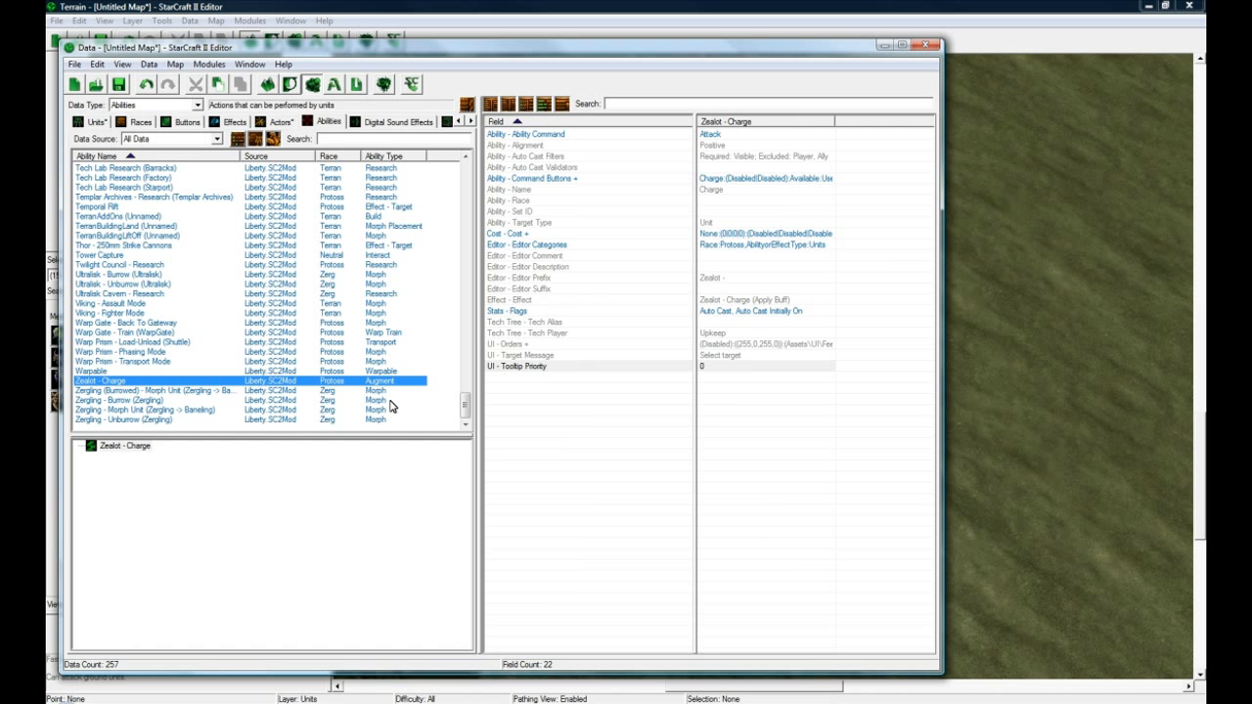
{"action": "left_click_drag", "start_coordinate": [466, 403], "coordinate": [467, 381]}
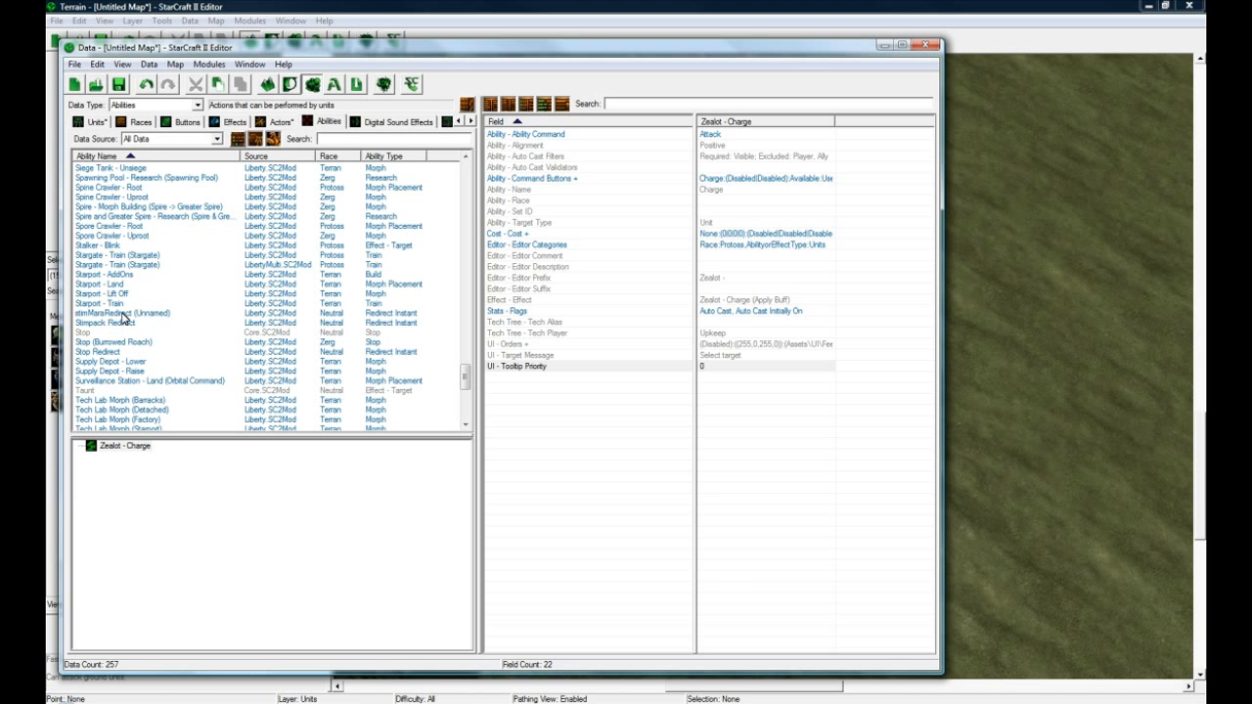
{"action": "left_click", "coordinate": [123, 314]}
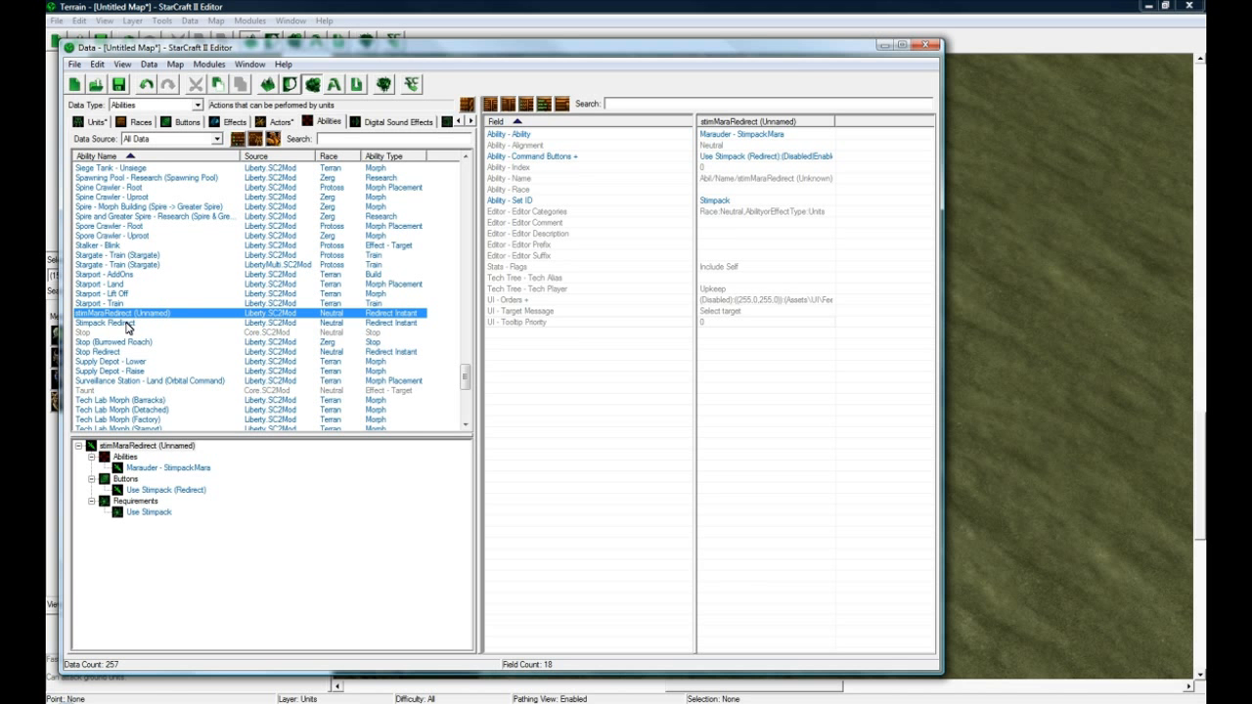
{"action": "scroll", "coordinate": [126, 324], "scroll_direction": "up", "scroll_amount": 1}
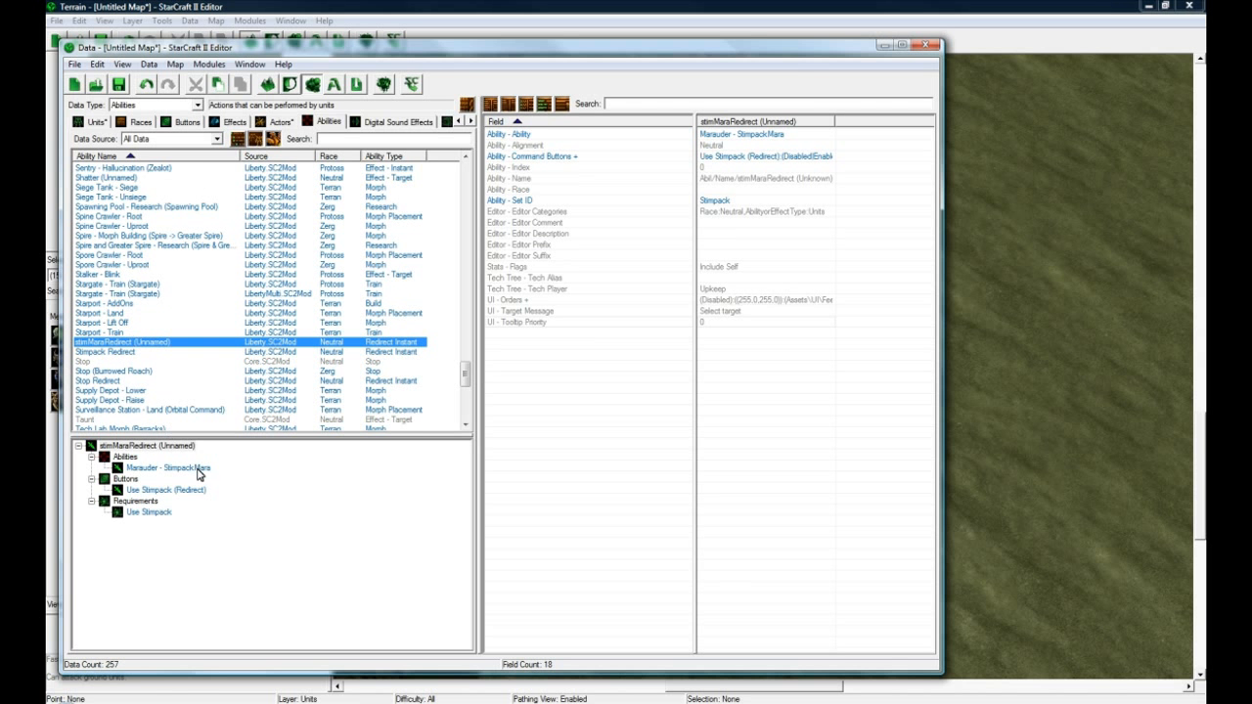
{"action": "left_click", "coordinate": [196, 467]}
{"action": "left_click", "coordinate": [138, 303]}
Locate the Marine - Stimpack ability and examine its fields and linked objects
{"action": "scroll", "coordinate": [138, 303], "scroll_direction": "up", "scroll_amount": 2}
{"action": "scroll", "coordinate": [138, 307], "scroll_direction": "up", "scroll_amount": 10}
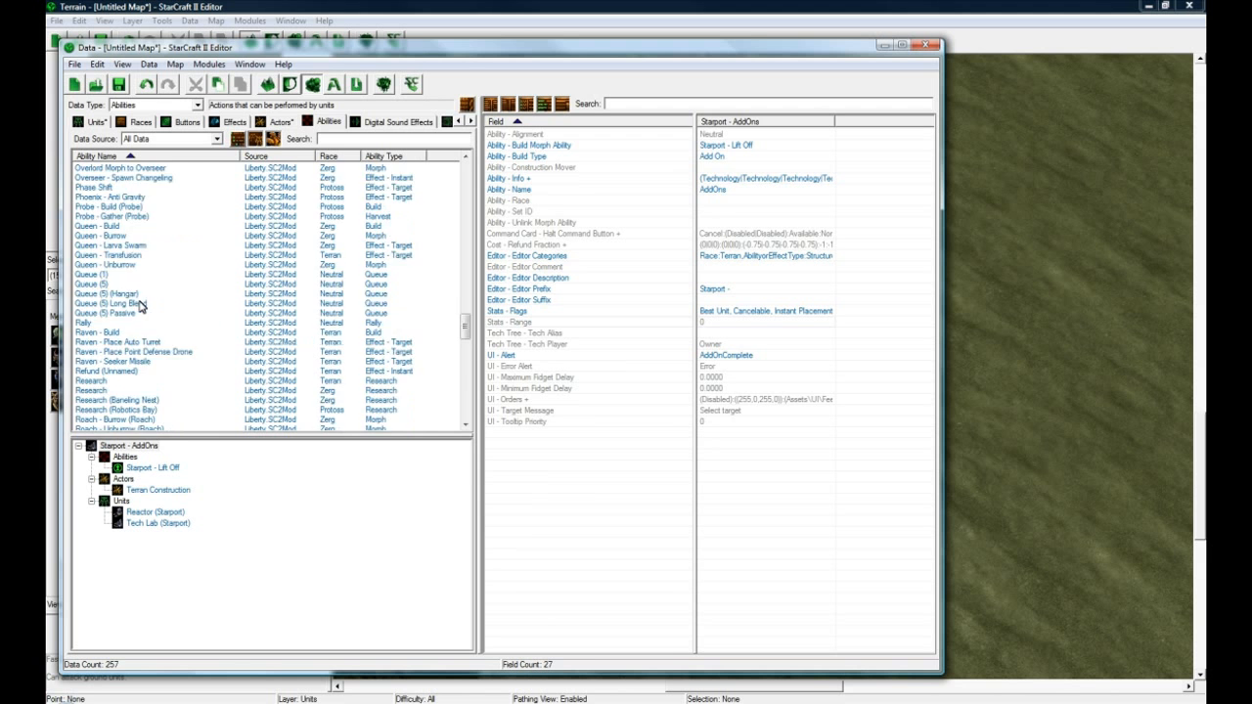
{"action": "scroll", "coordinate": [140, 306], "scroll_direction": "up", "scroll_amount": 3}
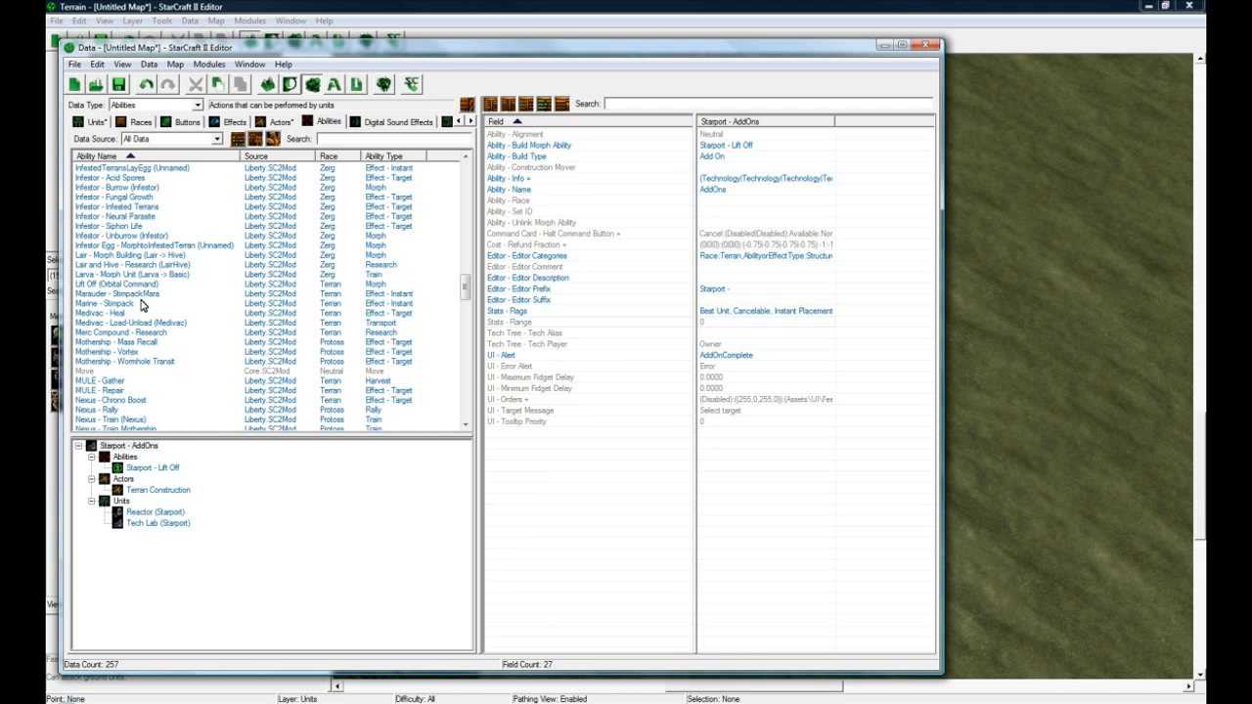
{"action": "left_click", "coordinate": [128, 305]}
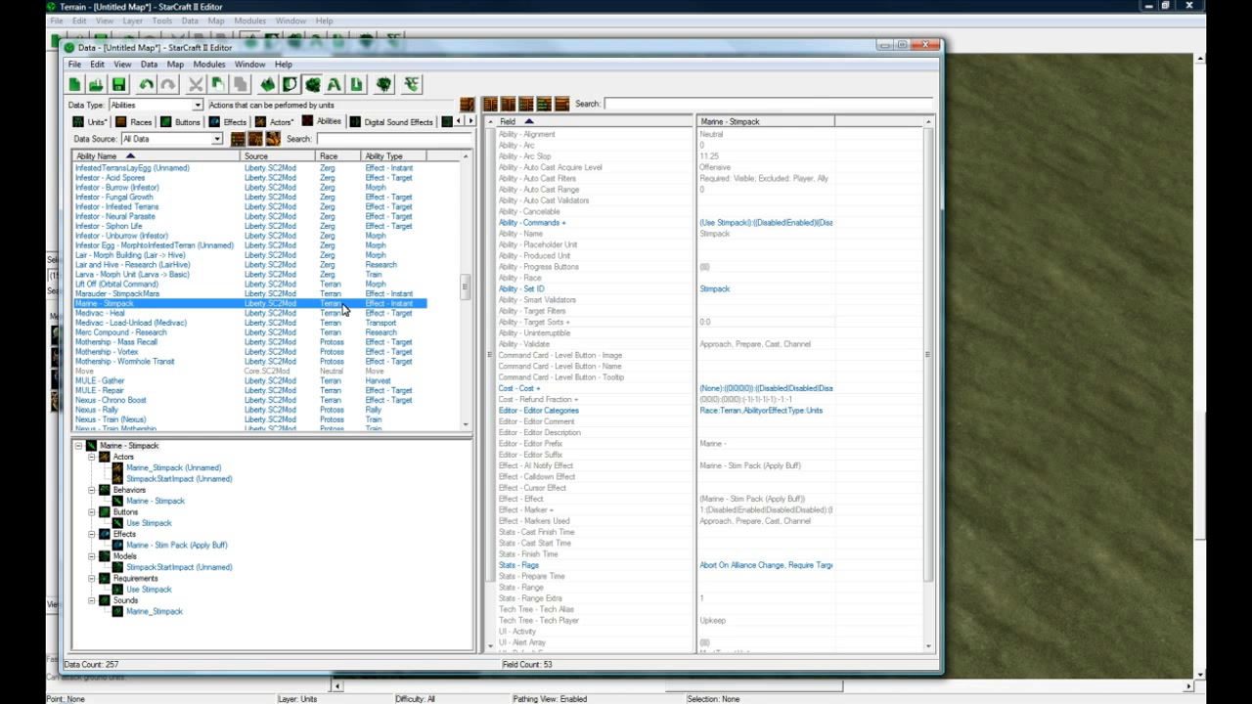
{"action": "left_click", "coordinate": [139, 313]}
{"action": "left_click", "coordinate": [139, 304]}
Start a new ability object in the abilities list, name it Roar and generate its suggested ID
{"action": "left_click", "coordinate": [133, 265]}
{"action": "right_click", "coordinate": [146, 266]}
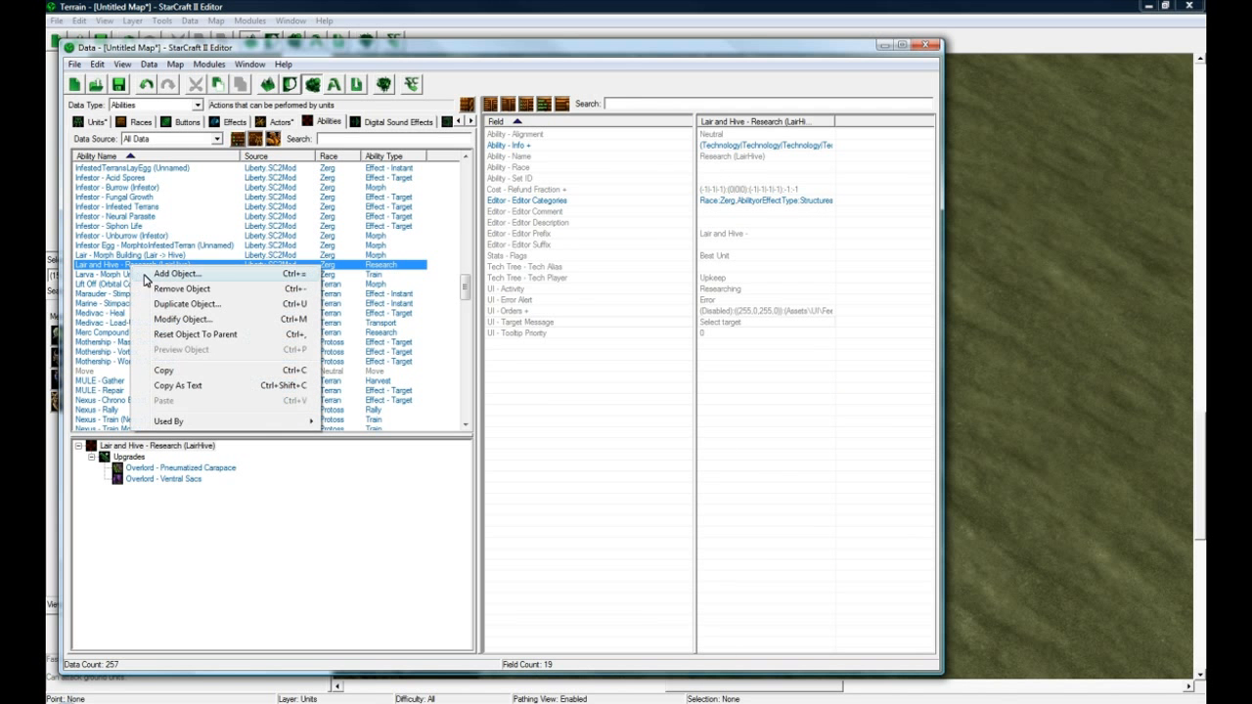
{"action": "left_click", "coordinate": [161, 275]}
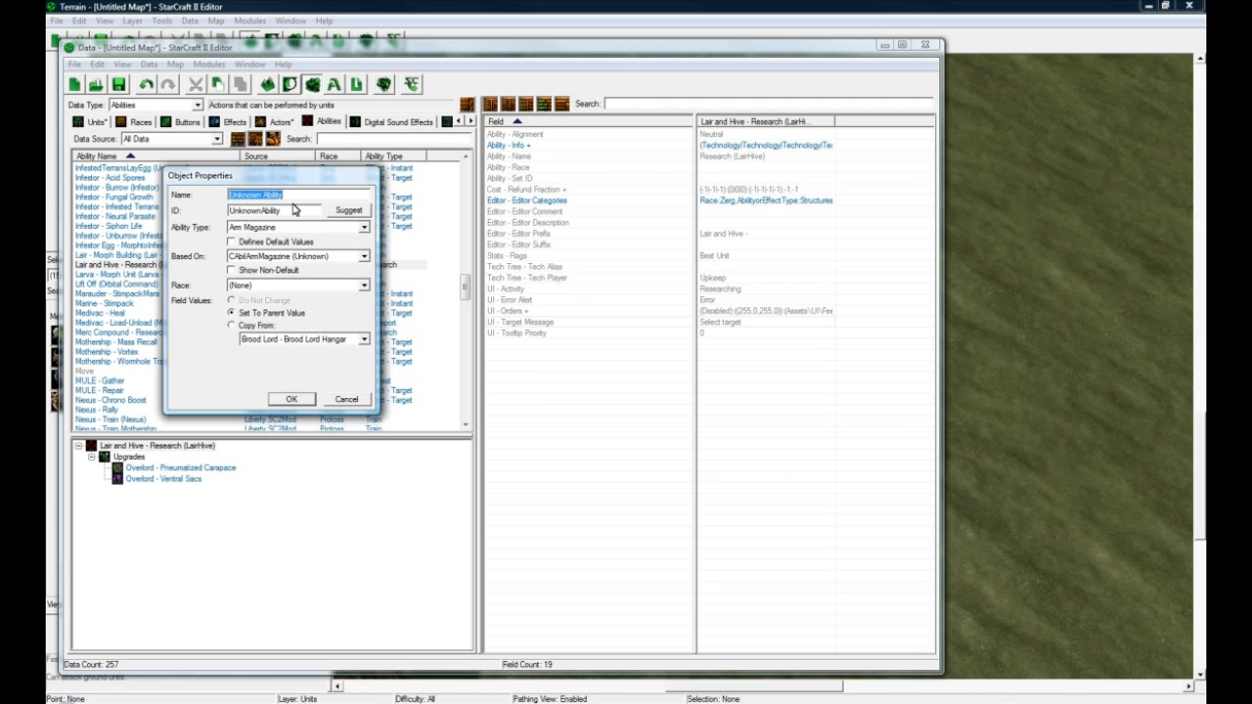
{"action": "type", "text": "Roar"}
{"action": "left_click", "coordinate": [351, 211]}
{"action": "left_click", "coordinate": [243, 210]}
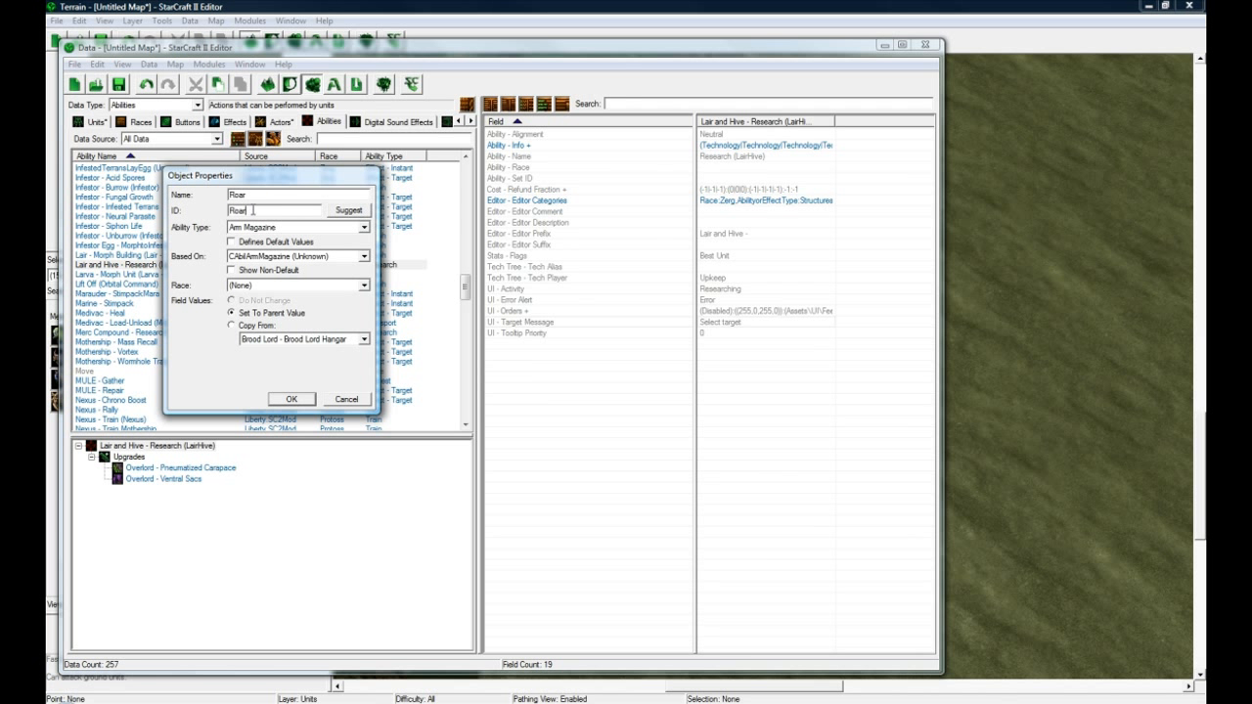
Try the ID suggestion with extra characters added to the new ability's name, and restore the name and ID to Roar
{"action": "mouse_move", "coordinate": [241, 211]}
{"action": "left_mouse_down"}
{"action": "mouse_move", "coordinate": [226, 211]}
{"action": "mouse_move", "coordinate": [244, 212]}
{"action": "left_mouse_up"}
{"action": "left_click", "coordinate": [342, 212]}
{"action": "left_click", "coordinate": [247, 197]}
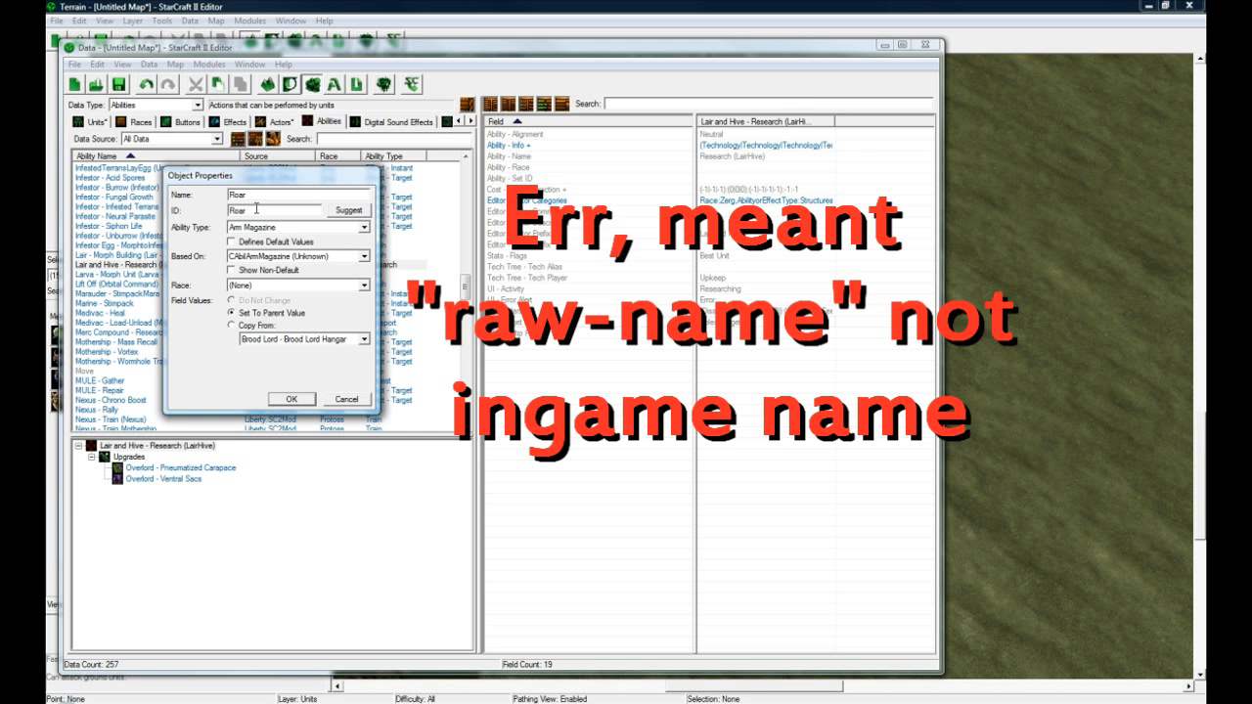
{"action": "type", "text": "adsadsa"}
{"action": "left_click", "coordinate": [348, 212]}
{"action": "left_click_drag", "start_coordinate": [290, 210], "coordinate": [245, 195]}
{"action": "key", "text": "Delete"}
{"action": "key", "text": "Delete"}
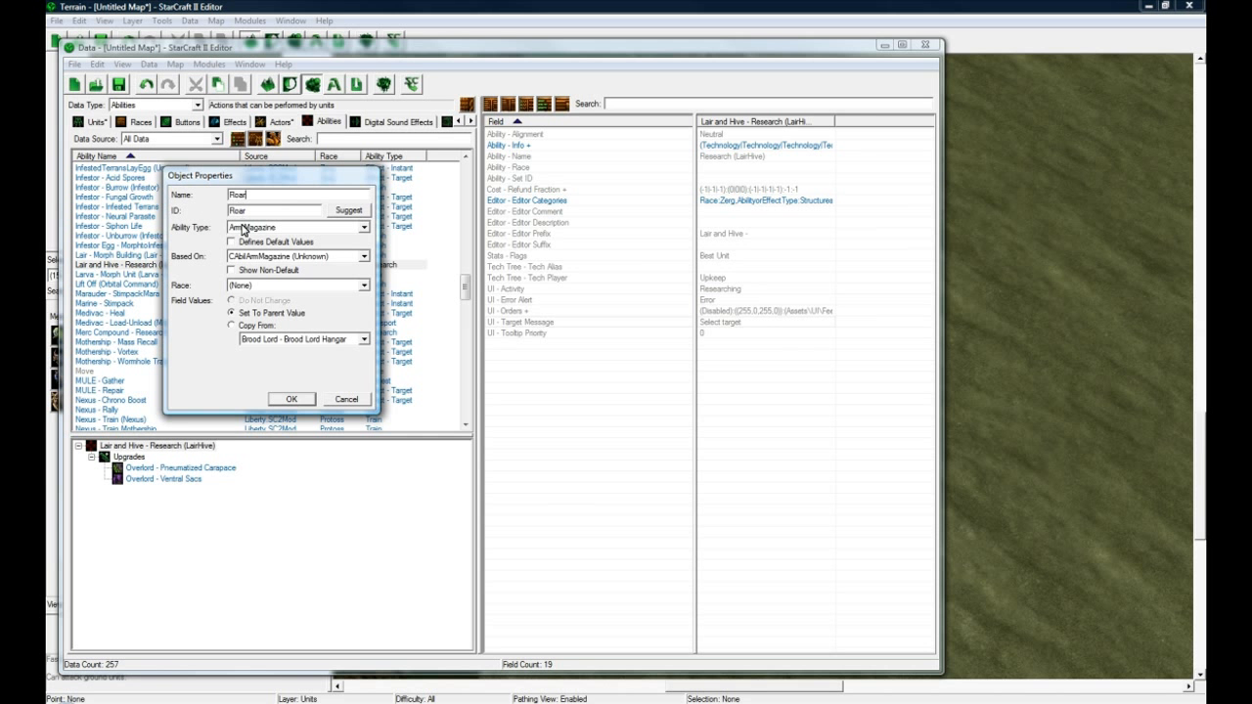
Choose Effect - Instant as the Roar ability's type and close the object properties without creating it
{"action": "left_click", "coordinate": [244, 227]}
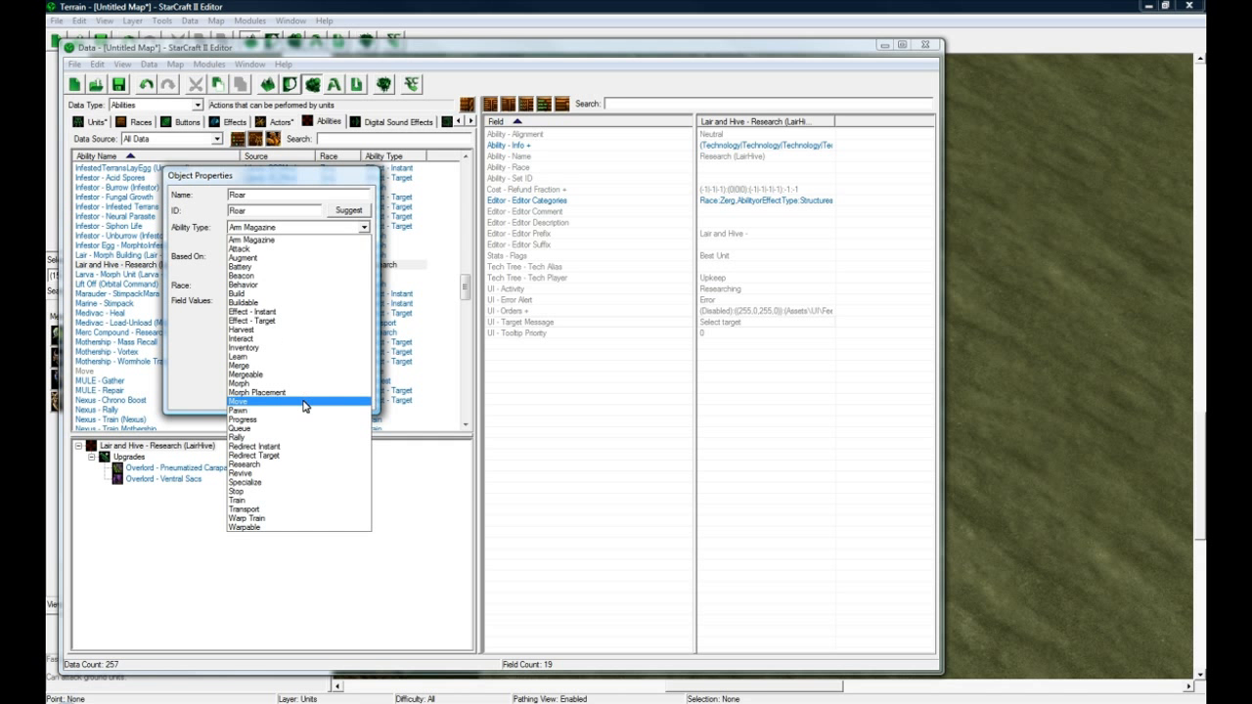
{"action": "left_click", "coordinate": [270, 312]}
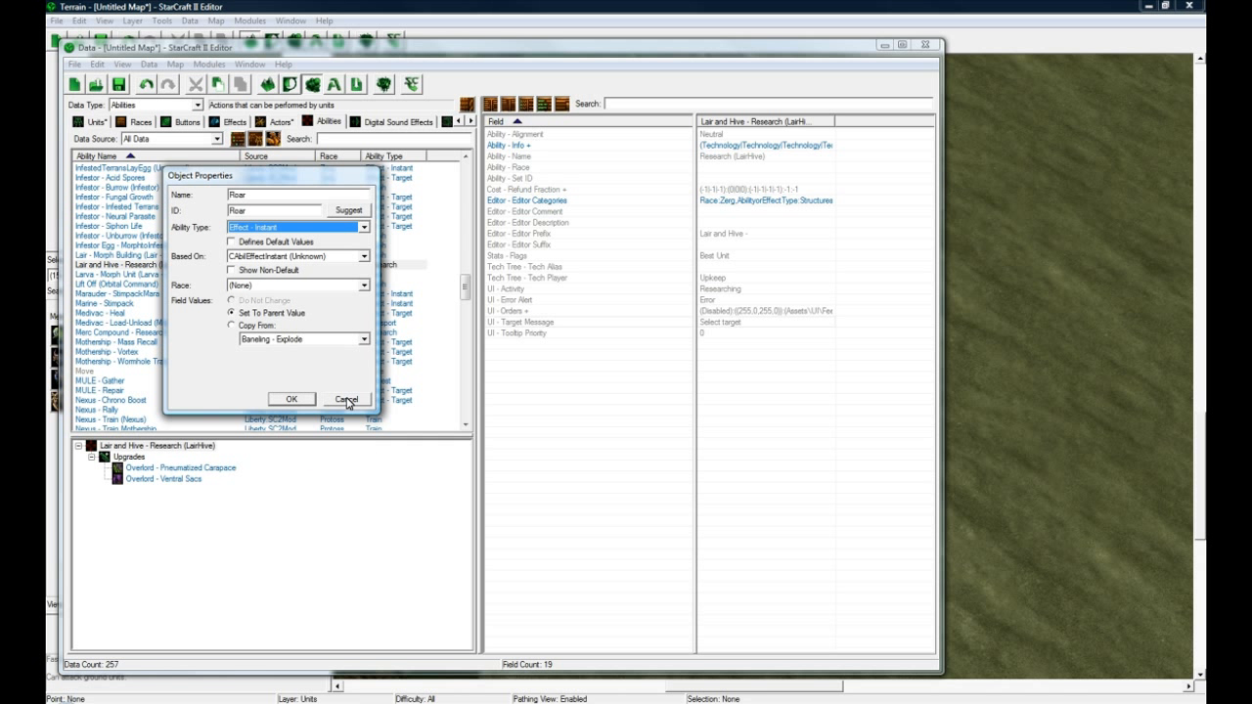
{"action": "left_click", "coordinate": [287, 400]}
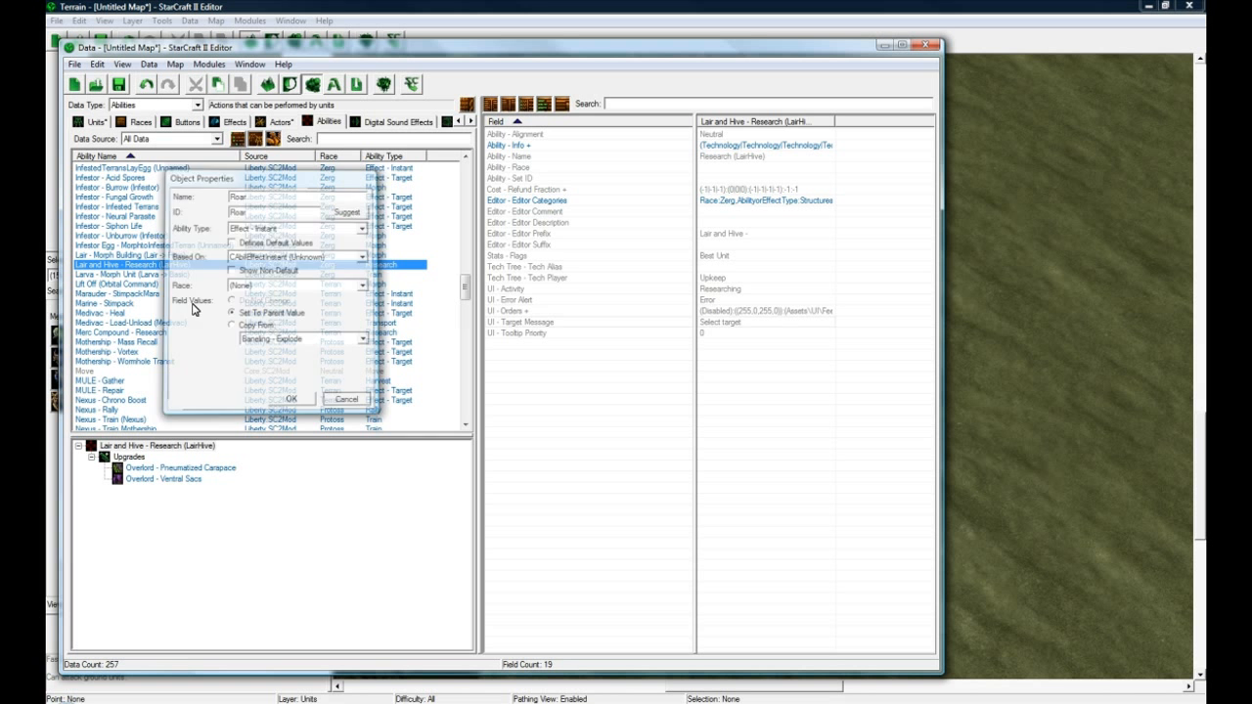
Examine the Execute command in Marine - Stimpack's Ability - Commands field, including its requirement and default button, without changing anything
{"action": "left_click", "coordinate": [126, 304]}
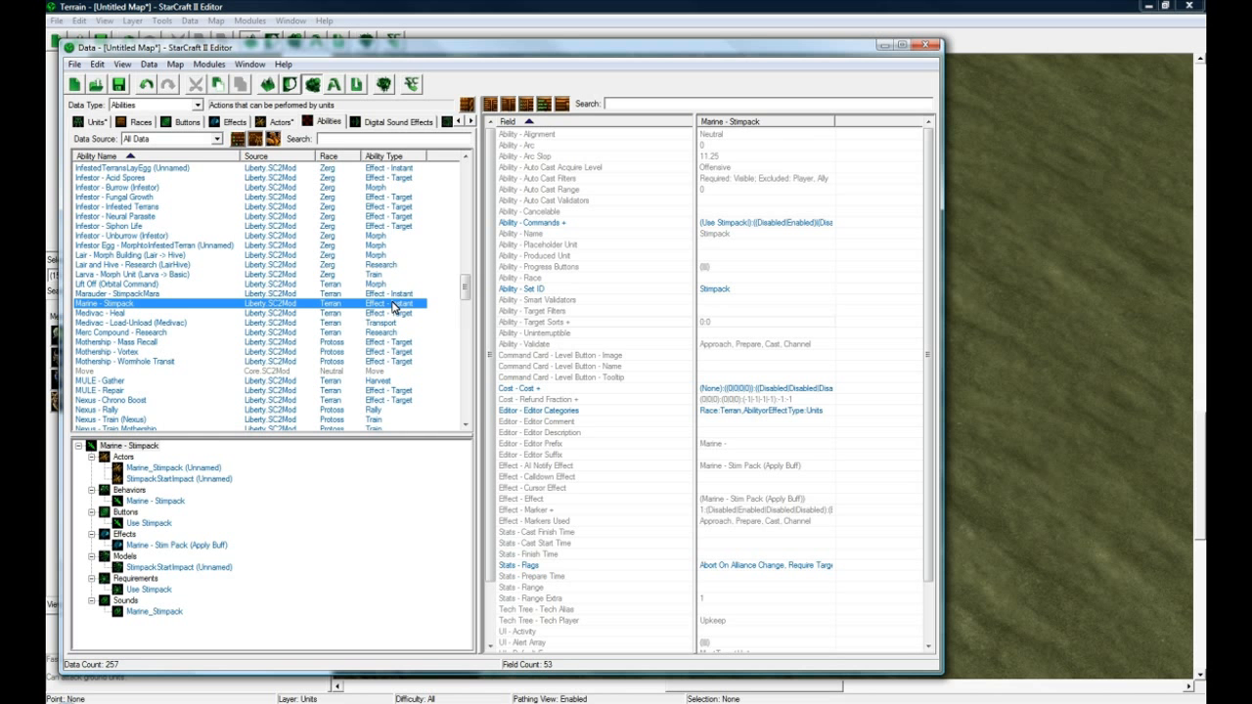
{"action": "left_click", "coordinate": [721, 224]}
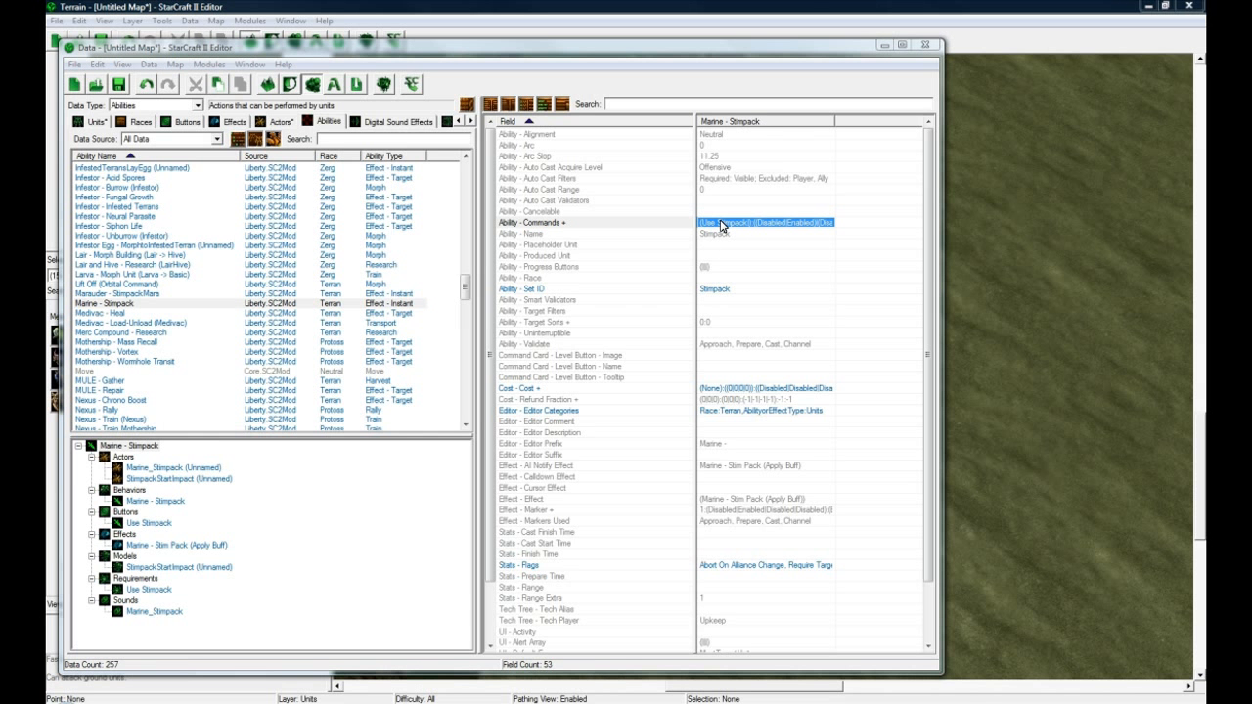
{"action": "double_click", "coordinate": [721, 224]}
{"action": "left_click", "coordinate": [327, 258]}
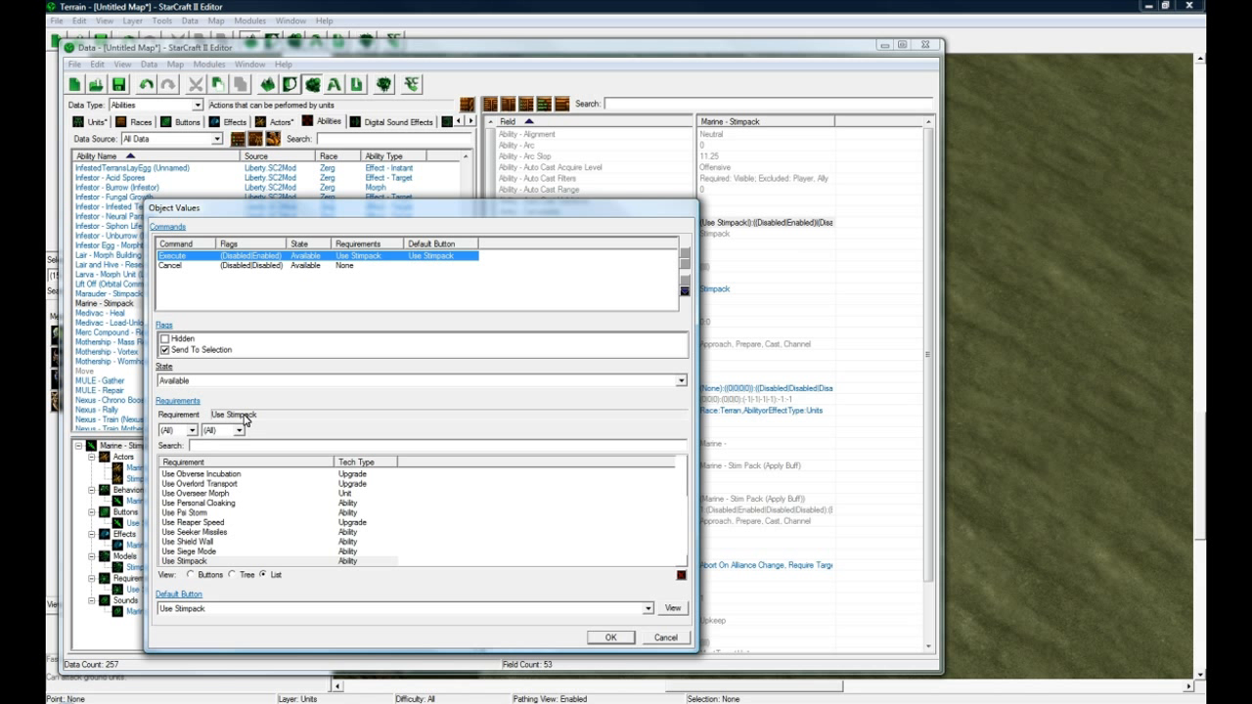
{"action": "left_click", "coordinate": [240, 610]}
{"action": "left_click", "coordinate": [244, 608]}
{"action": "left_click", "coordinate": [664, 638]}
Switch the data type to Buttons and locate the Use Stimpack button
{"action": "left_click", "coordinate": [188, 105]}
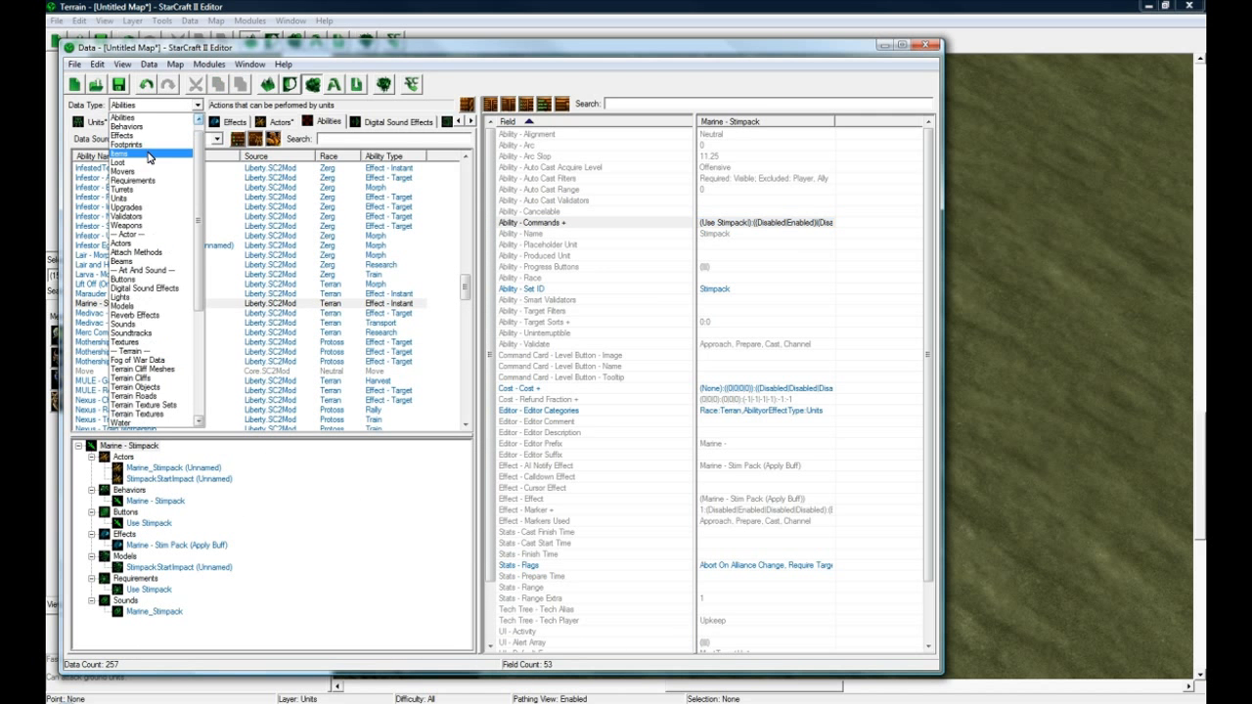
{"action": "left_click", "coordinate": [137, 287]}
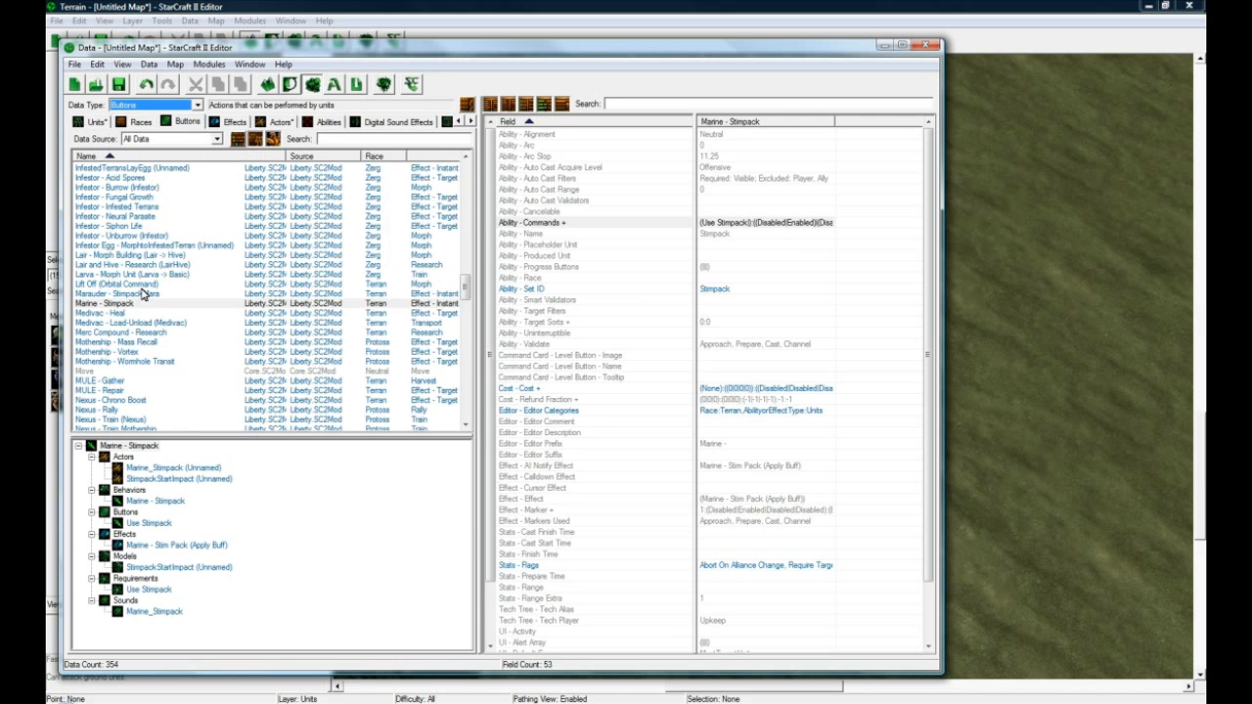
{"action": "left_click_drag", "start_coordinate": [465, 252], "coordinate": [466, 261]}
{"action": "left_click", "coordinate": [112, 285]}
{"action": "scroll", "coordinate": [343, 284], "scroll_direction": "down", "scroll_amount": 1}
{"action": "left_click_drag", "start_coordinate": [464, 264], "coordinate": [466, 391]}
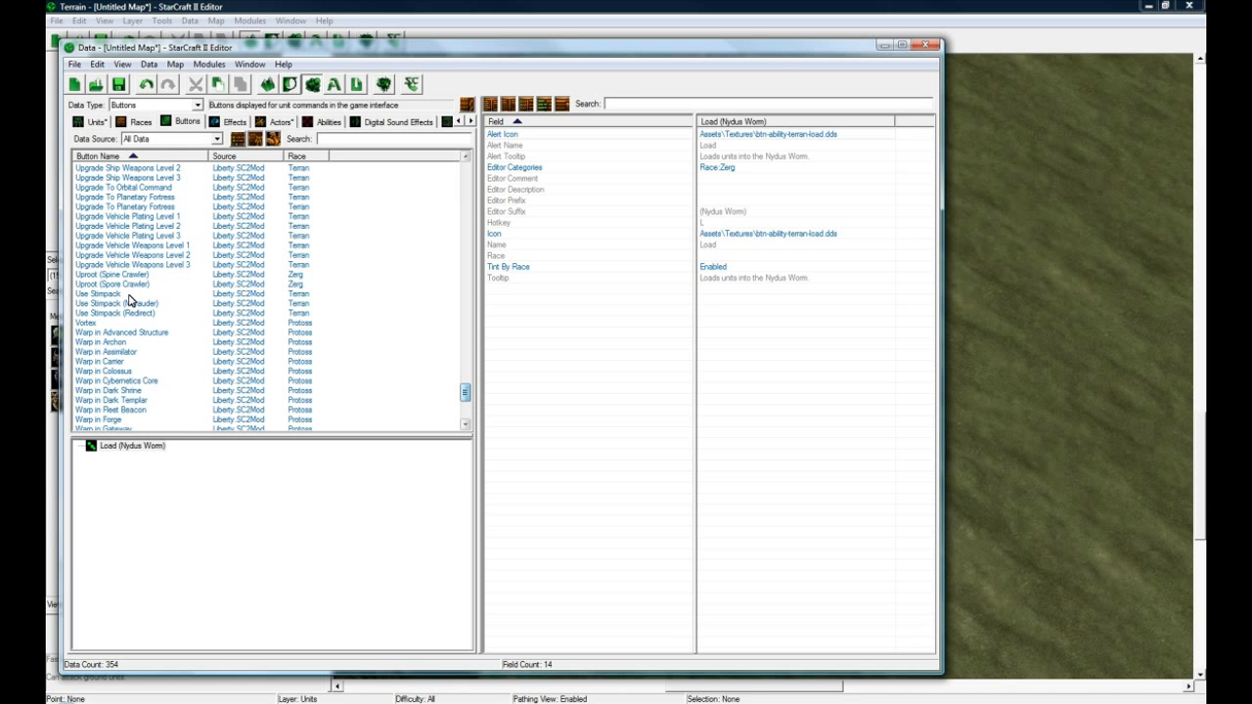
{"action": "left_click", "coordinate": [128, 296]}
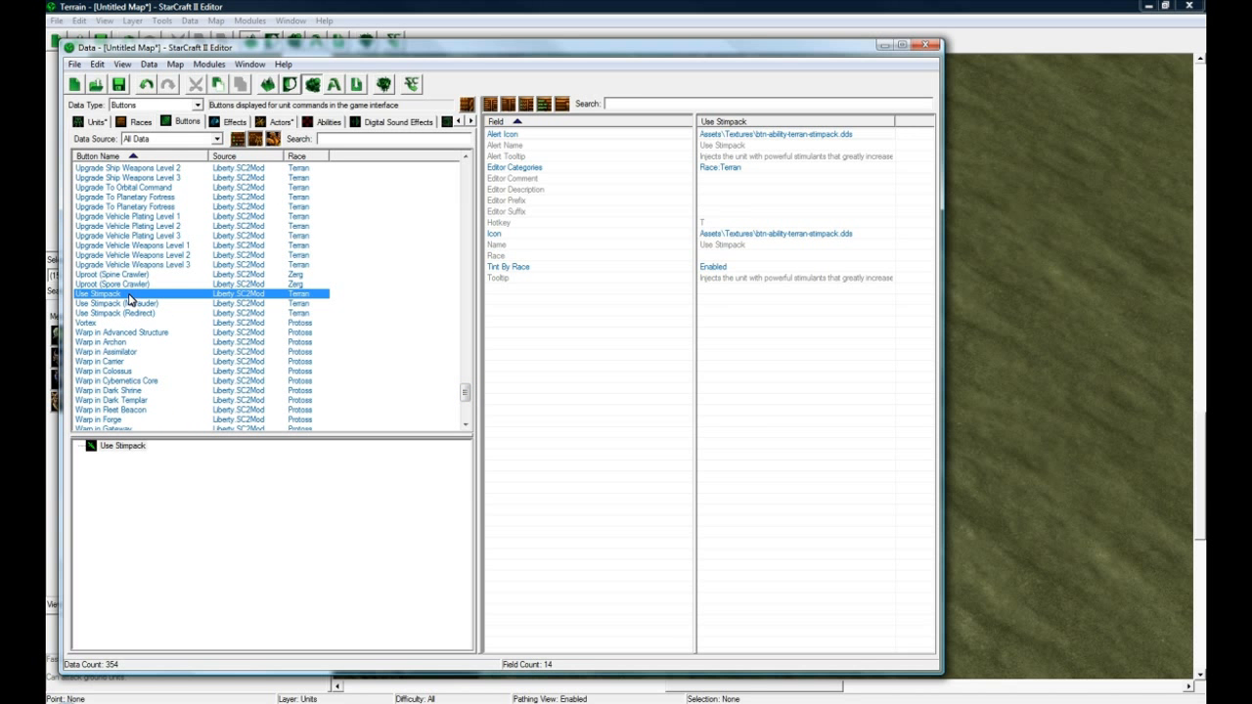
Review the Use Stimpack button's Alert Icon, Hotkey, Icon, Name, Race, Tint By Race and Tooltip fields, leaving them unchanged
{"action": "left_click", "coordinate": [759, 136]}
{"action": "left_click", "coordinate": [747, 221]}
{"action": "left_click", "coordinate": [735, 237]}
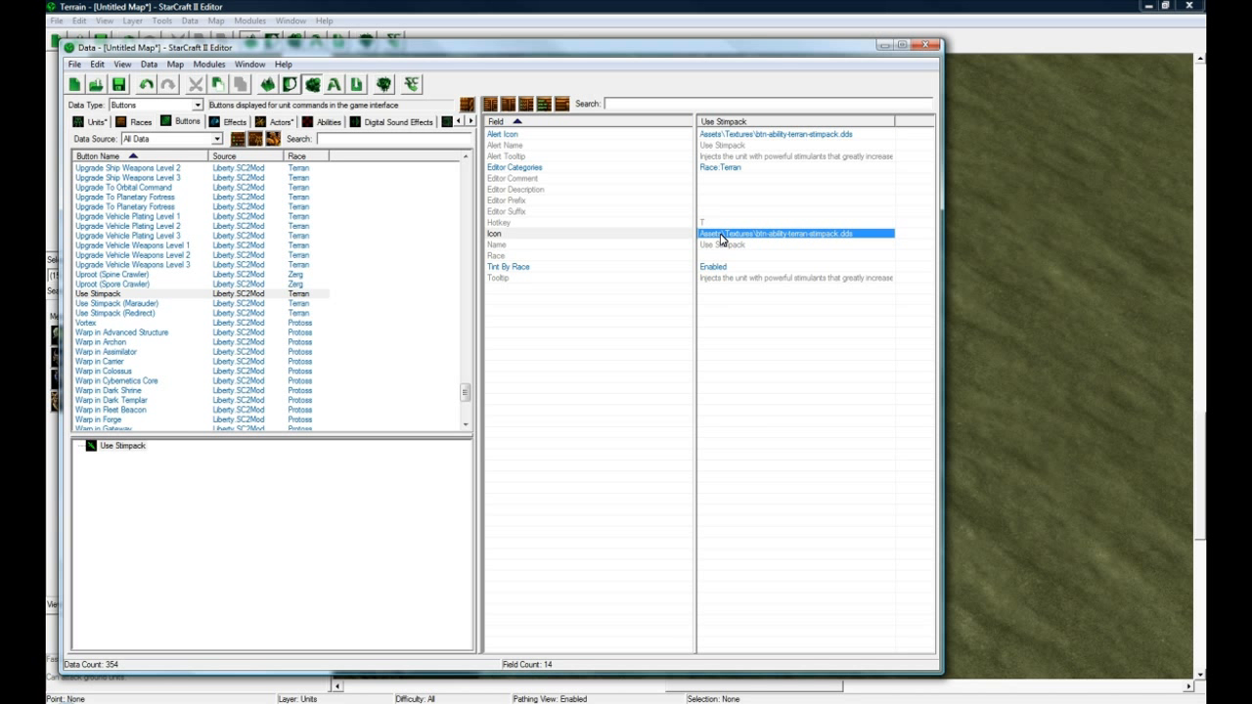
{"action": "left_click", "coordinate": [719, 224]}
{"action": "left_click", "coordinate": [719, 246]}
{"action": "left_click", "coordinate": [721, 256]}
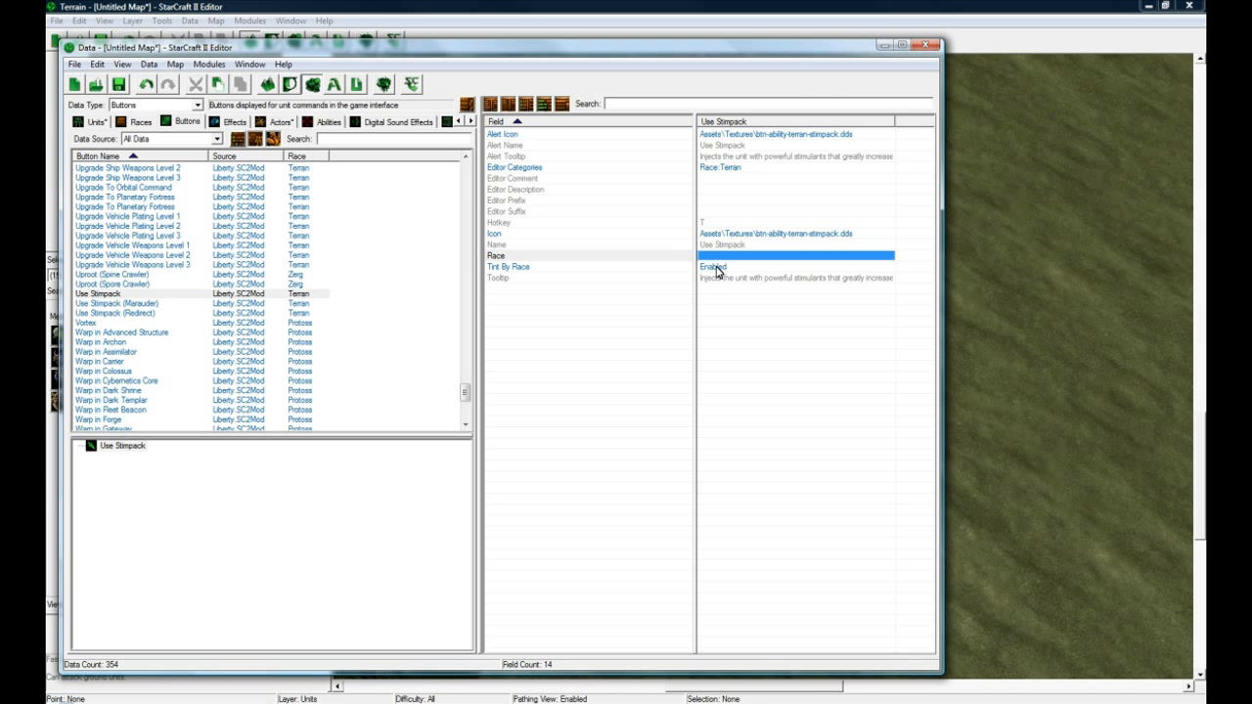
{"action": "left_click", "coordinate": [719, 268]}
{"action": "double_click", "coordinate": [719, 278]}
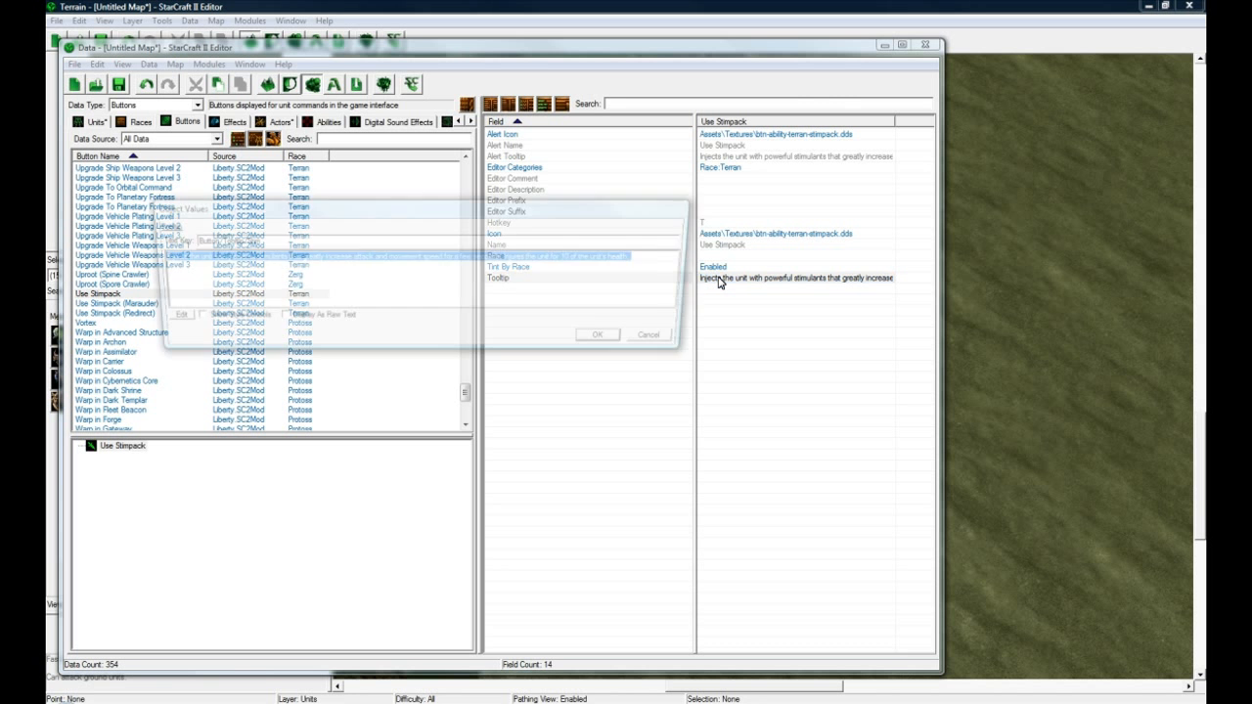
{"action": "left_click", "coordinate": [664, 339]}
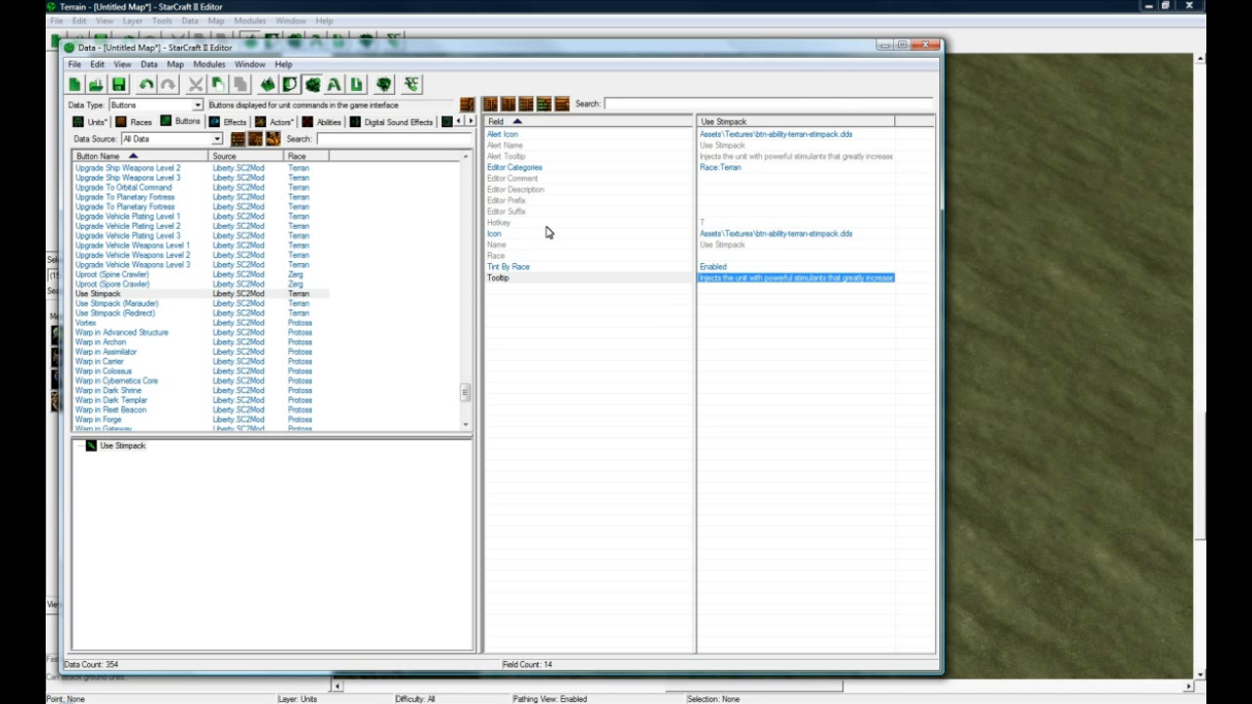
{"action": "right_click", "coordinate": [153, 290]}
{"action": "left_click", "coordinate": [191, 300]}
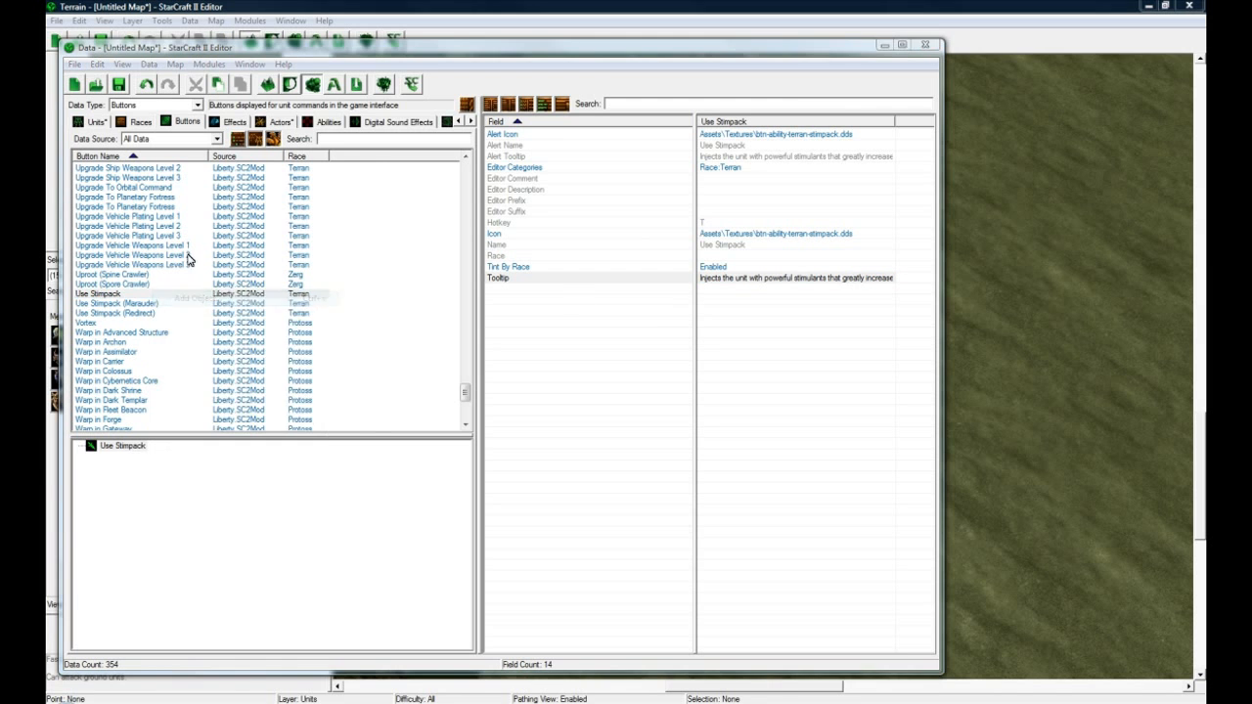
{"action": "left_click", "coordinate": [347, 404]}
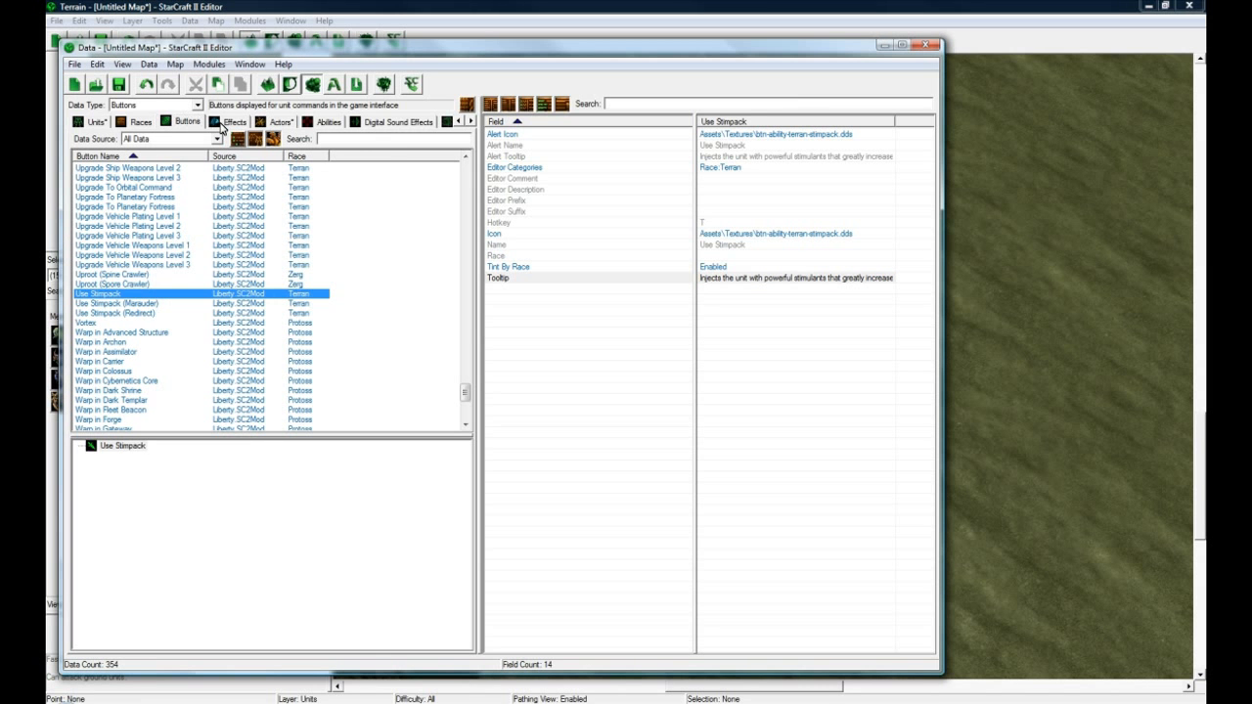
Return to the Marine - Stimpack ability, try clearing its Execute command's requirement, and discard the change
{"action": "left_click", "coordinate": [328, 122]}
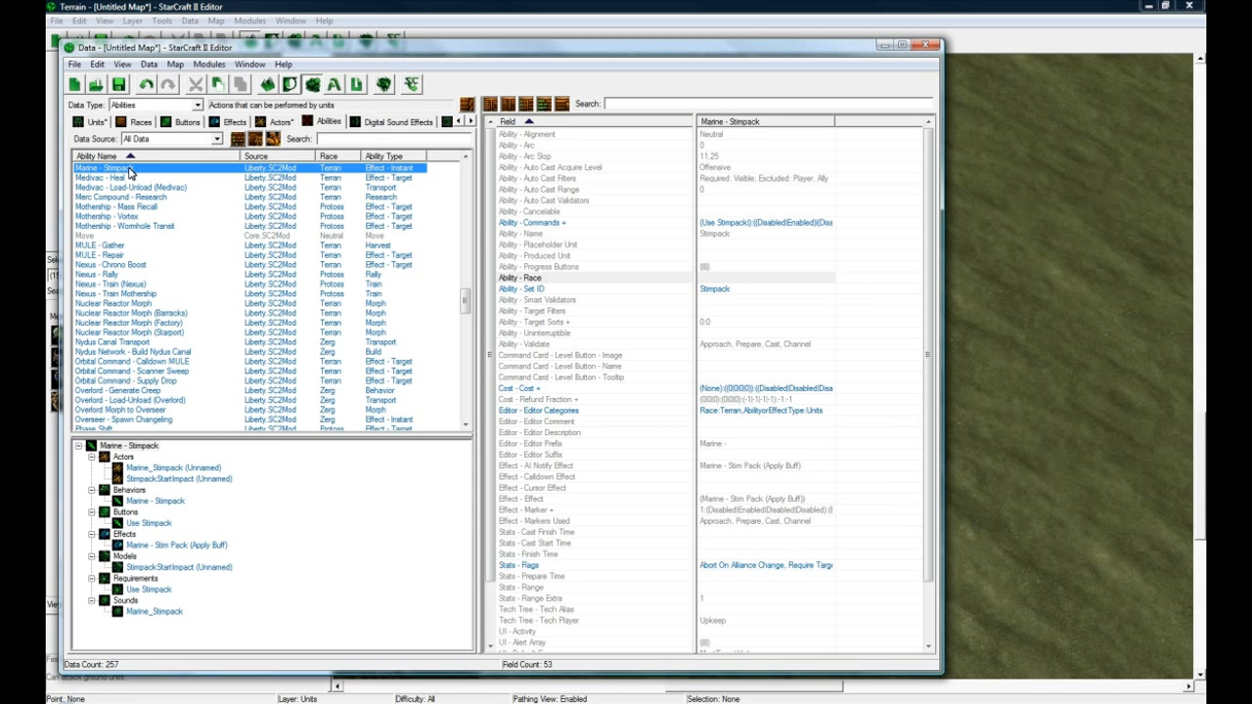
{"action": "left_click", "coordinate": [723, 222]}
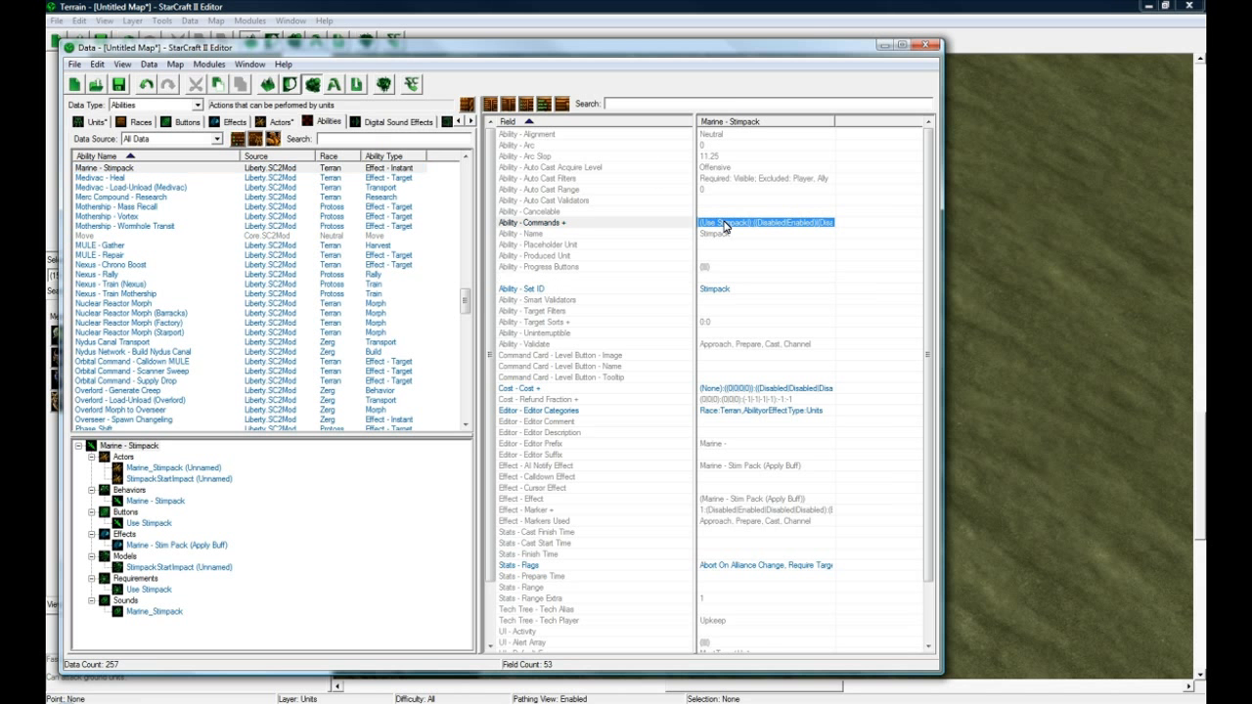
{"action": "double_click", "coordinate": [722, 222]}
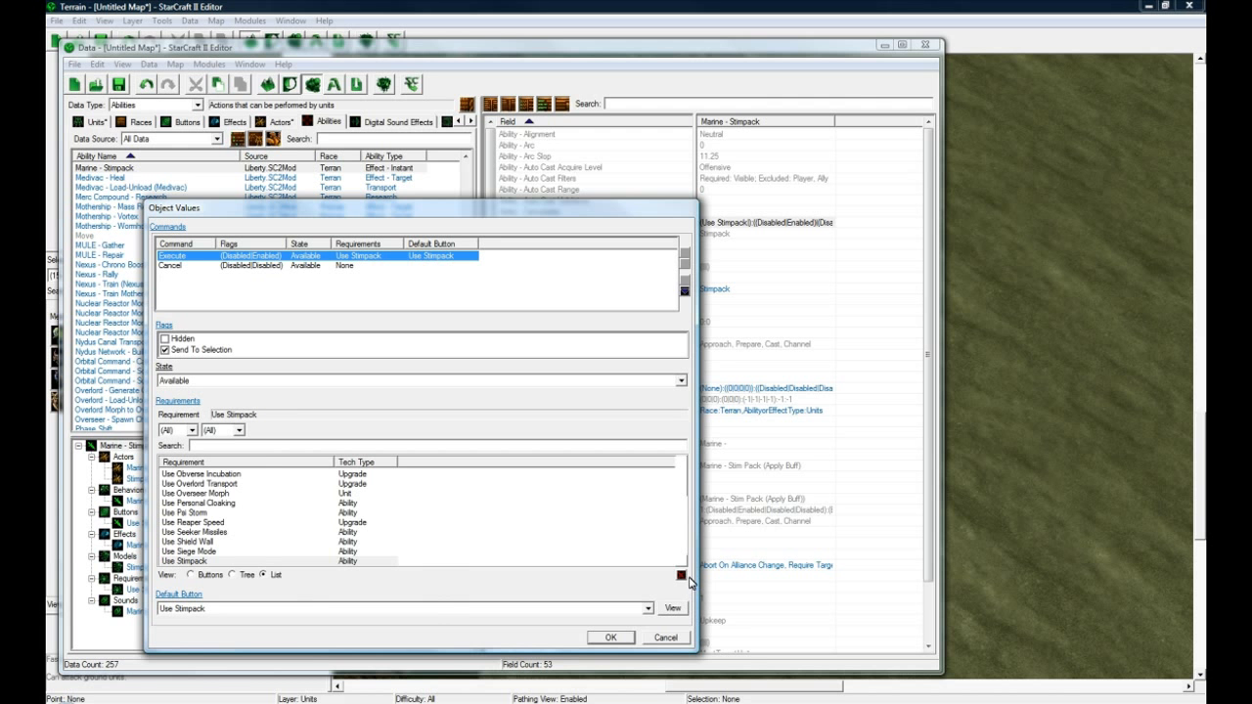
{"action": "left_click", "coordinate": [680, 577]}
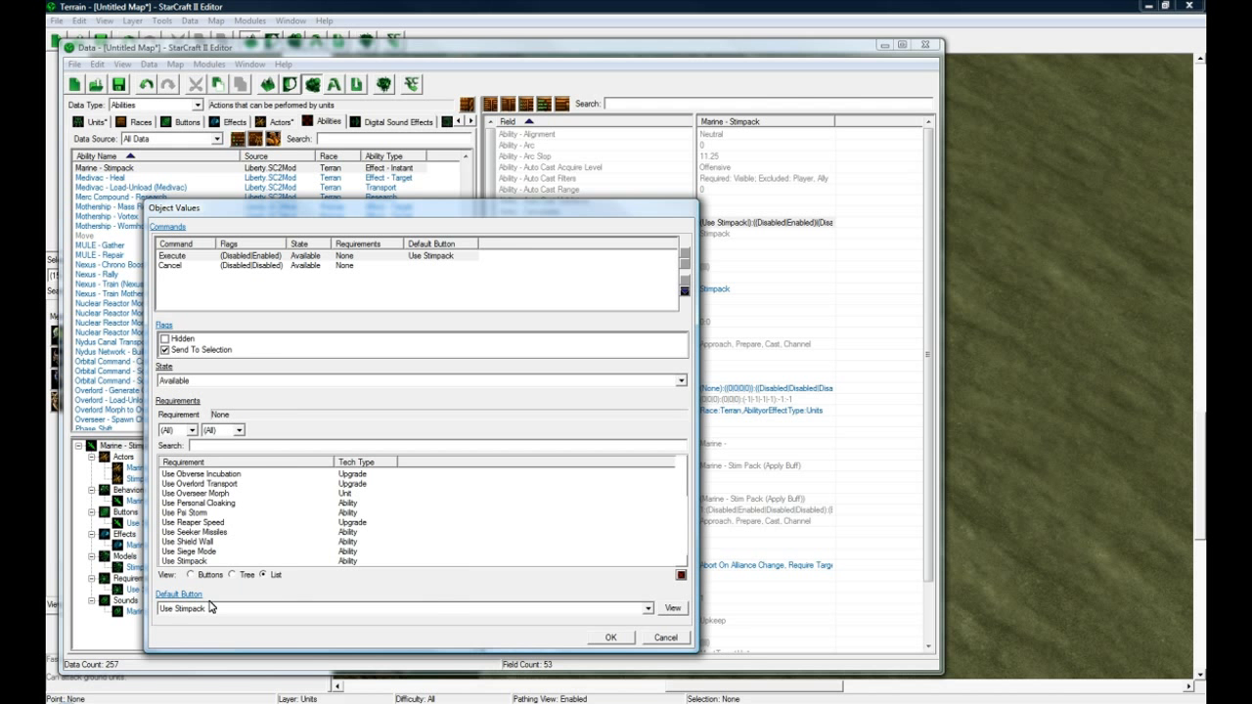
{"action": "left_click", "coordinate": [659, 638]}
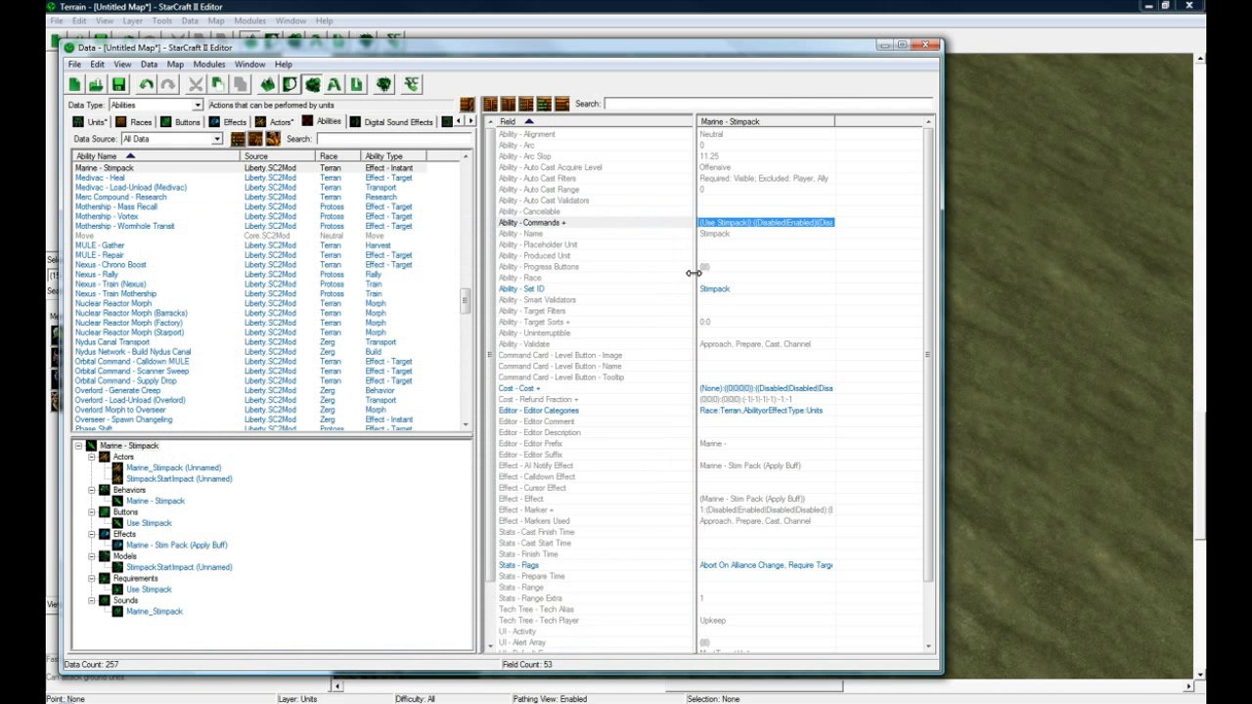
Open Marine - Stimpack's Cost field, try adding three extra cost entries, and remove them again
{"action": "left_click", "coordinate": [721, 288]}
{"action": "scroll", "coordinate": [719, 329], "scroll_direction": "down", "scroll_amount": 2}
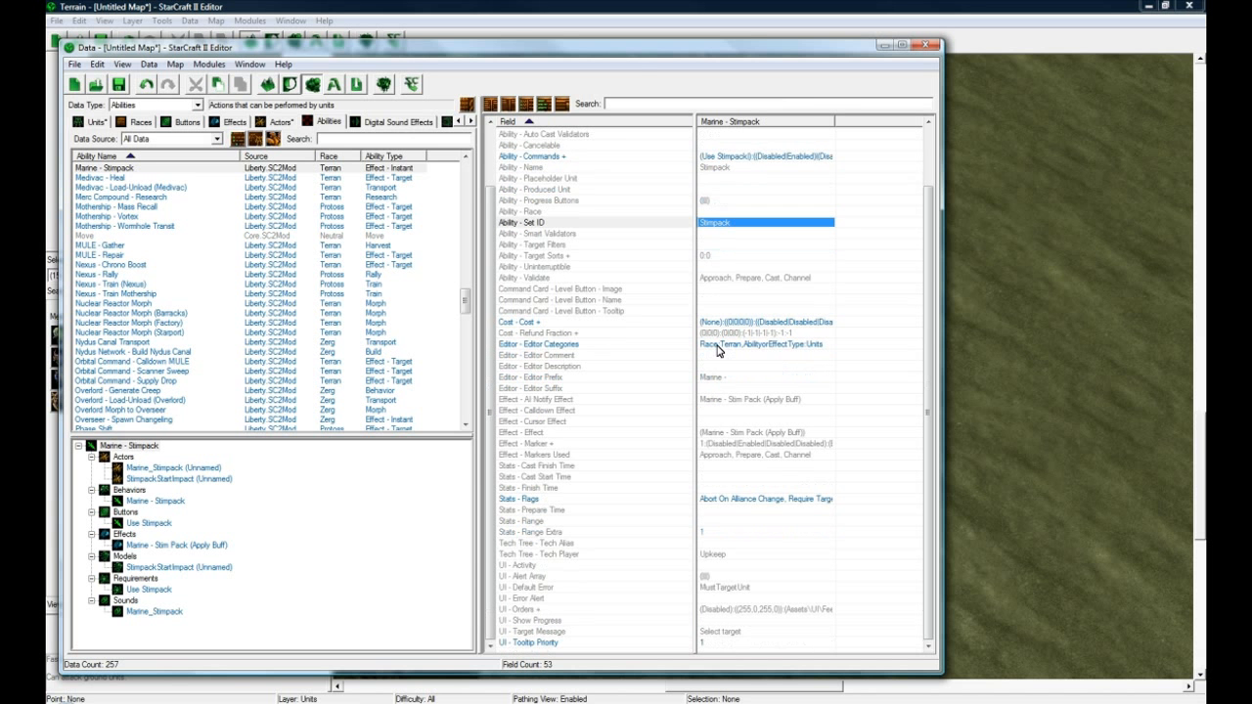
{"action": "double_click", "coordinate": [732, 324]}
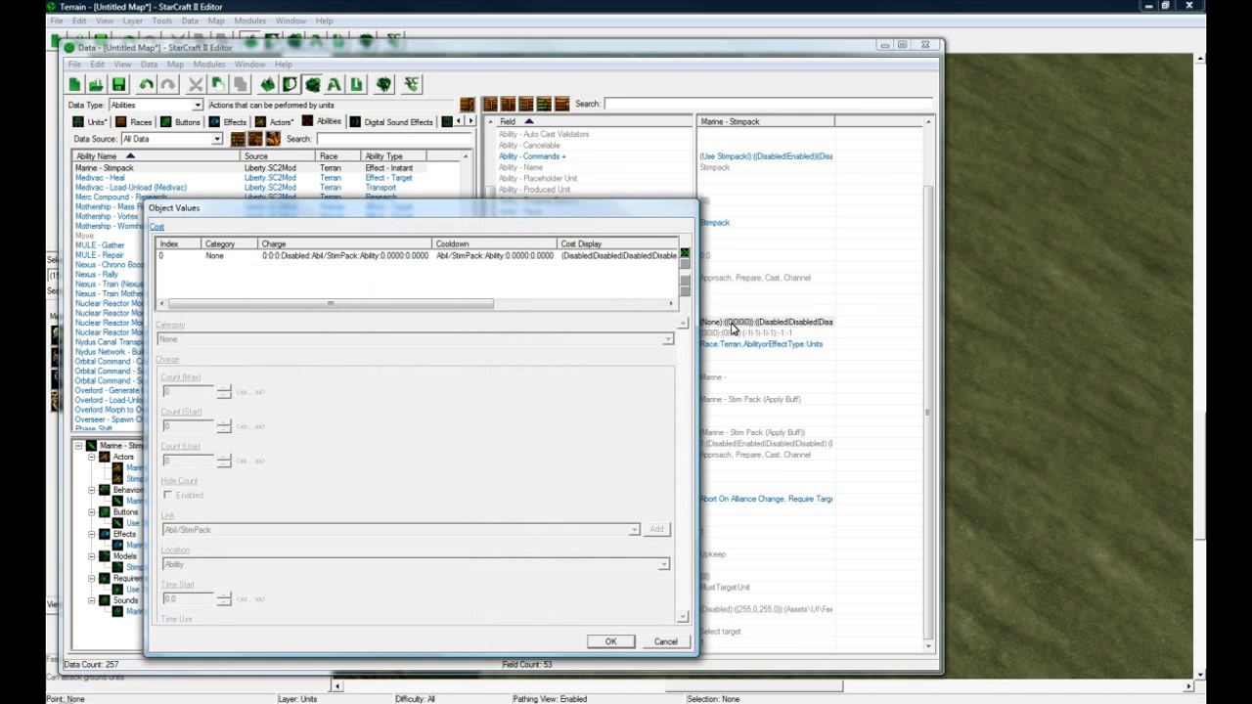
{"action": "left_click", "coordinate": [418, 257]}
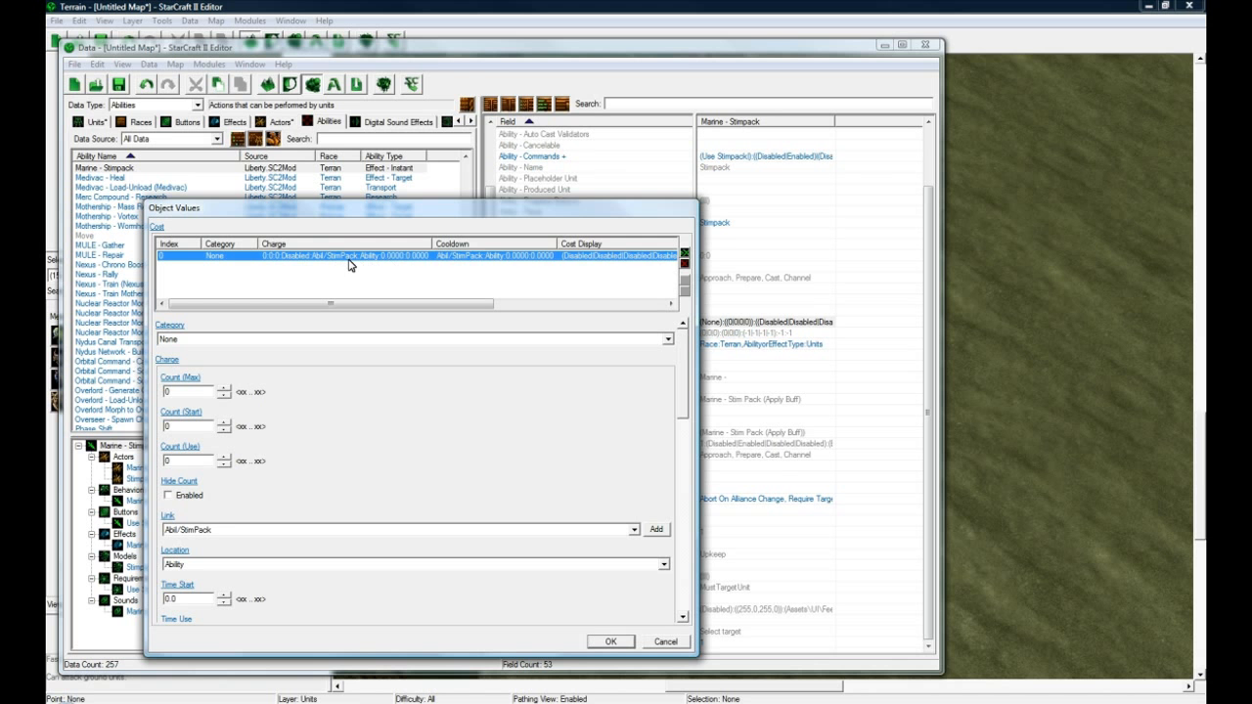
{"action": "left_click", "coordinate": [686, 254]}
{"action": "left_click", "coordinate": [686, 253]}
{"action": "left_click", "coordinate": [686, 253]}
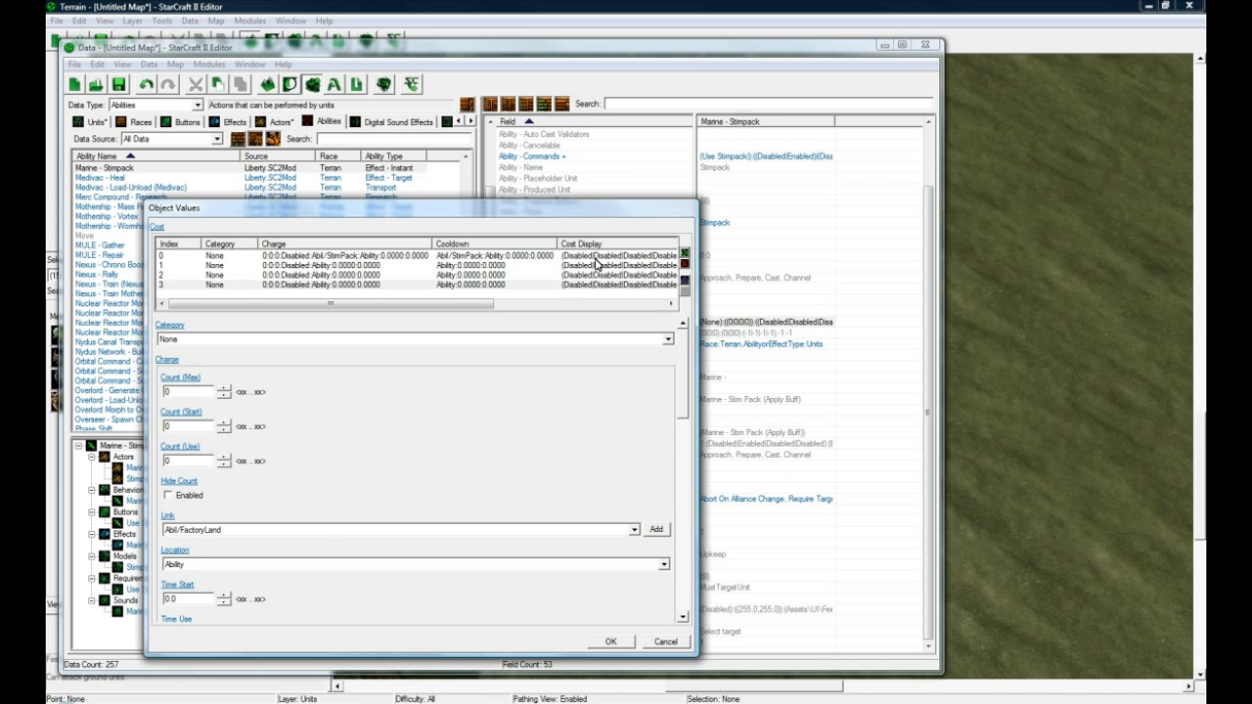
{"action": "left_click", "coordinate": [684, 264]}
{"action": "left_click", "coordinate": [684, 264]}
{"action": "left_click", "coordinate": [685, 264]}
{"action": "left_click", "coordinate": [468, 257]}
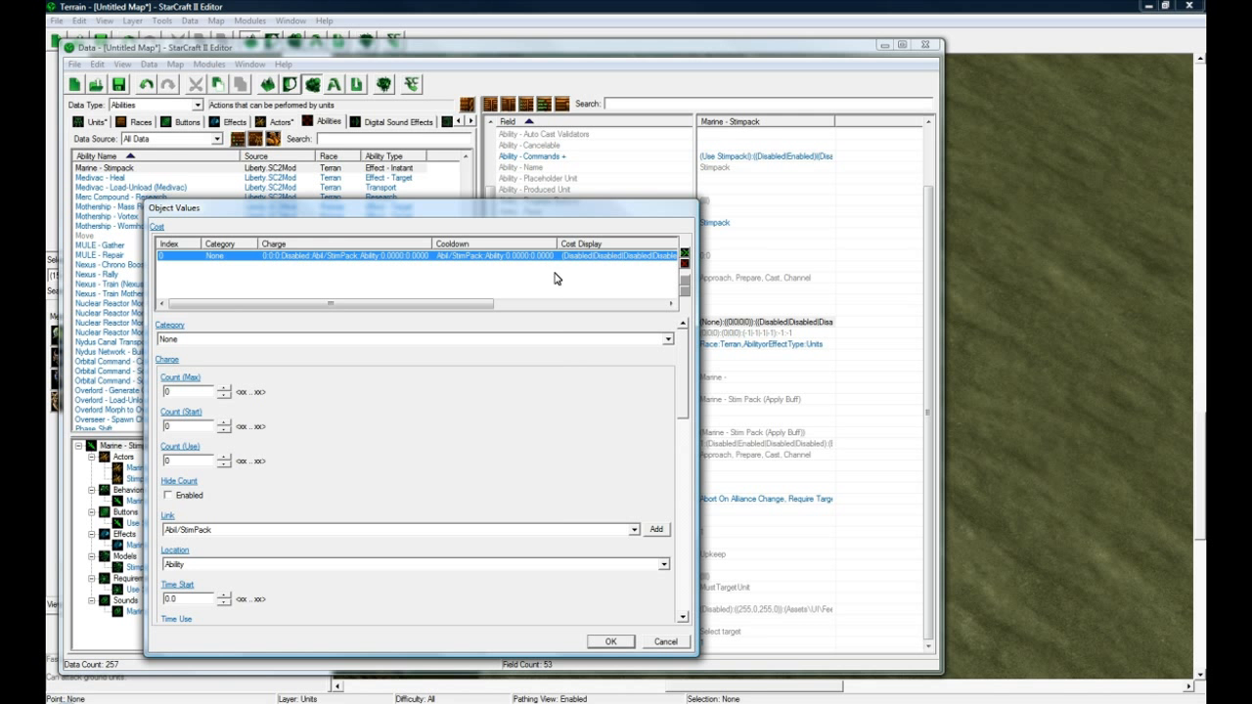
Examine the Life cost under Vitals in Marine - Stimpack's cost entry and close the values without saving
{"action": "left_click_drag", "start_coordinate": [684, 382], "coordinate": [669, 577]}
{"action": "left_click", "coordinate": [616, 550]}
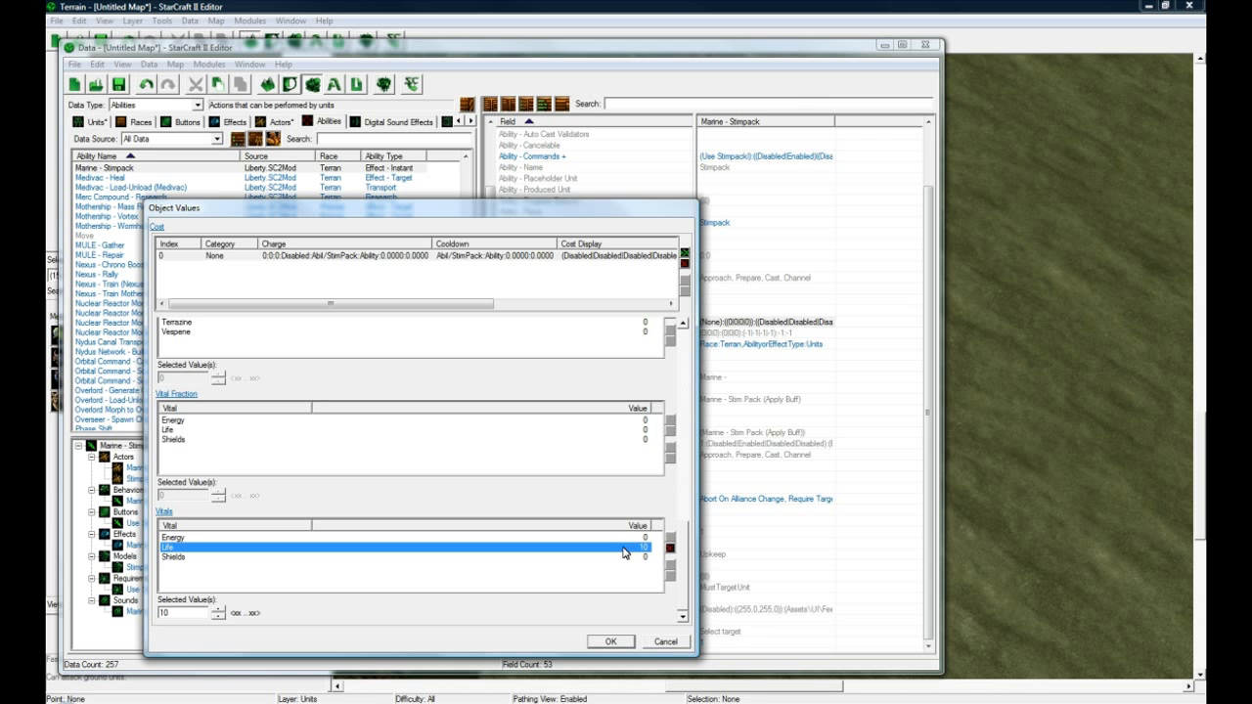
{"action": "left_click", "coordinate": [665, 643]}
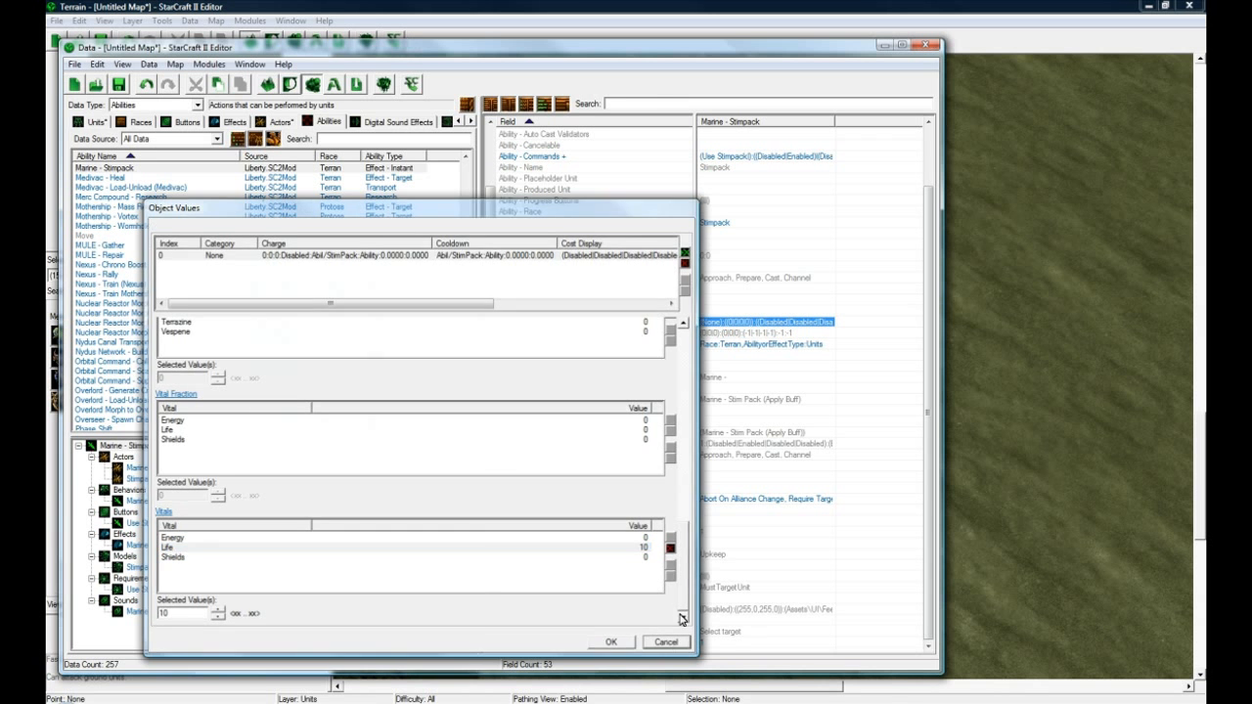
Inspect Marine - Stimpack's Cast Finish Time, Flags and Cast Start Time fields, closing the flag values without saving
{"action": "left_click", "coordinate": [736, 467]}
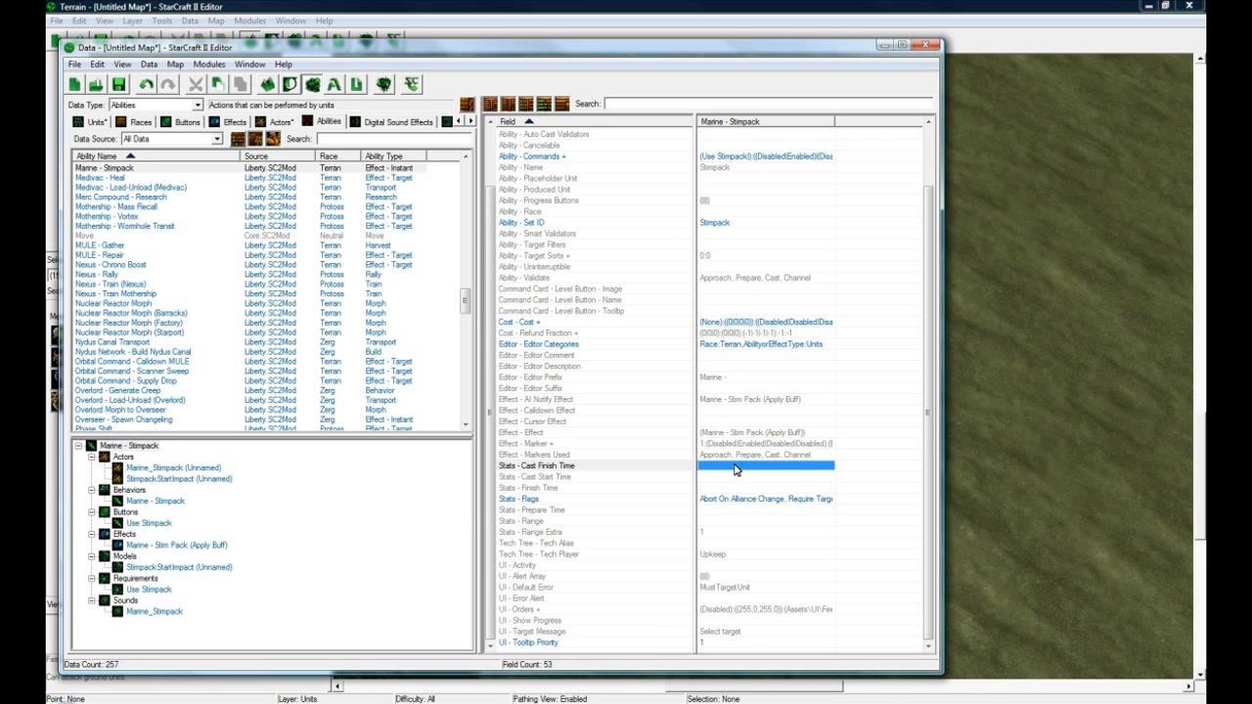
{"action": "double_click", "coordinate": [727, 500]}
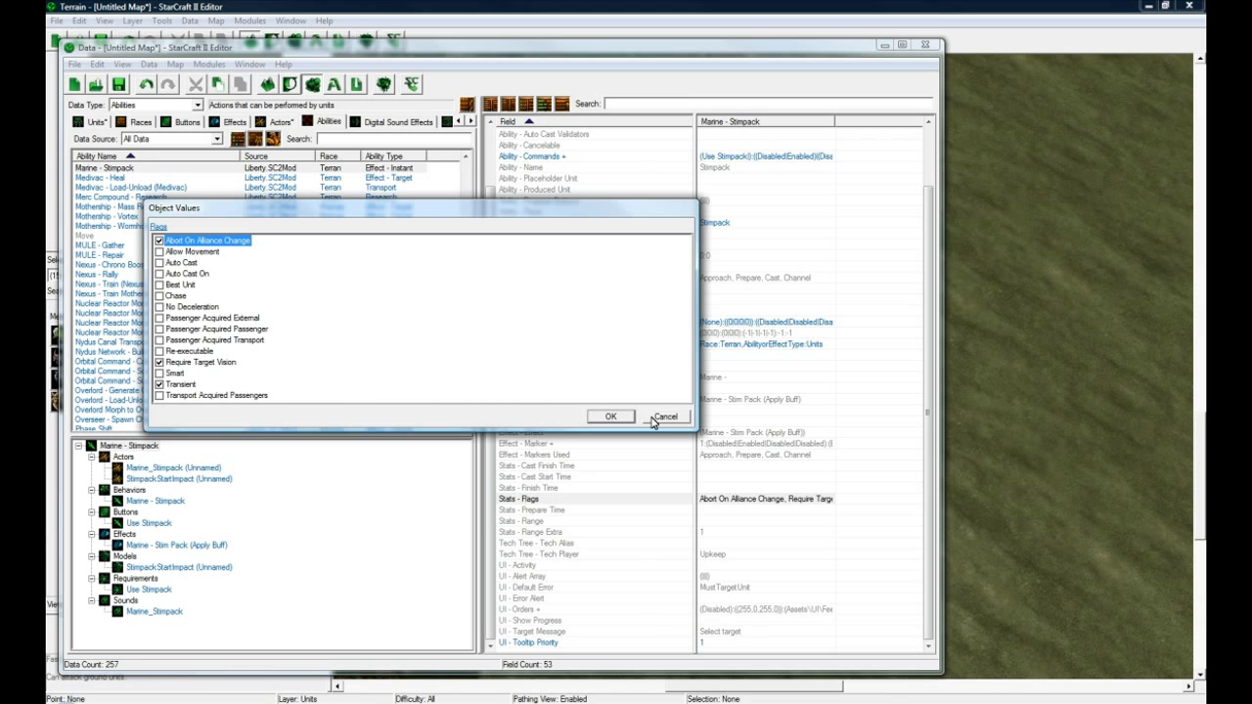
{"action": "left_click", "coordinate": [662, 417]}
{"action": "left_click", "coordinate": [781, 476]}
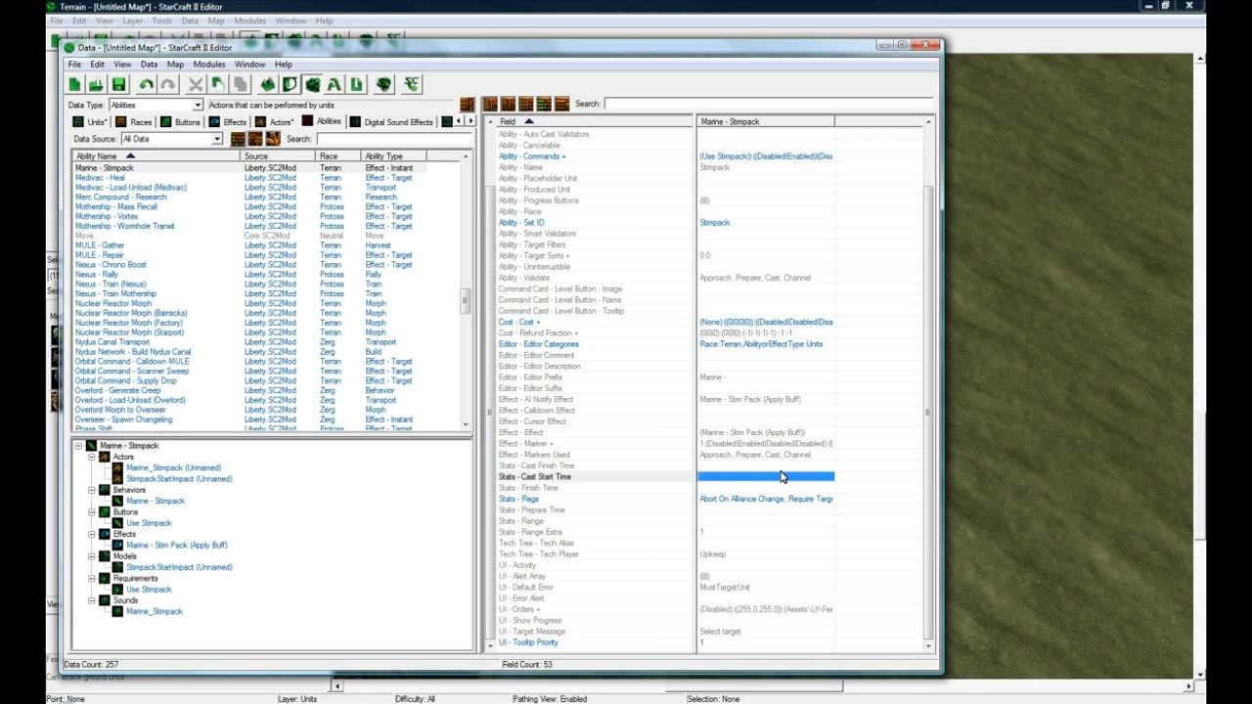
Check Marine - Stimpack's Effect field and view the linked Marine - Stim Pack (Apply Buff) effect's fields
{"action": "left_click", "coordinate": [733, 433]}
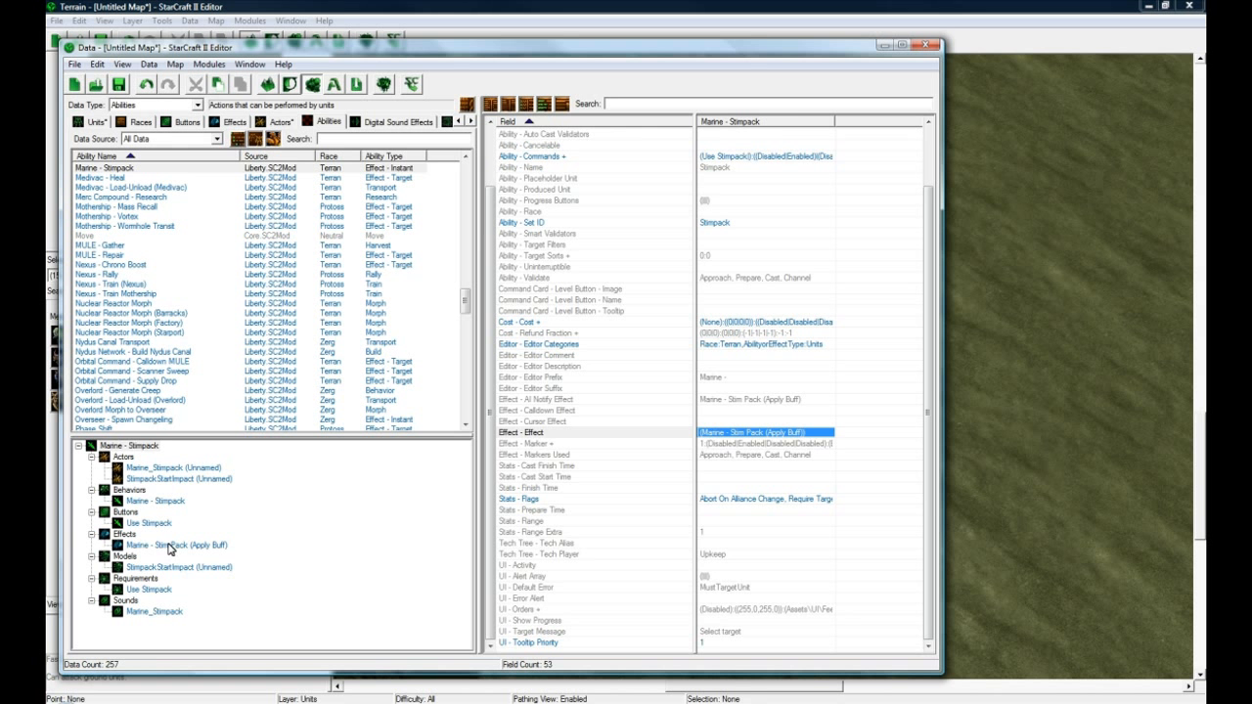
{"action": "left_click", "coordinate": [170, 546]}
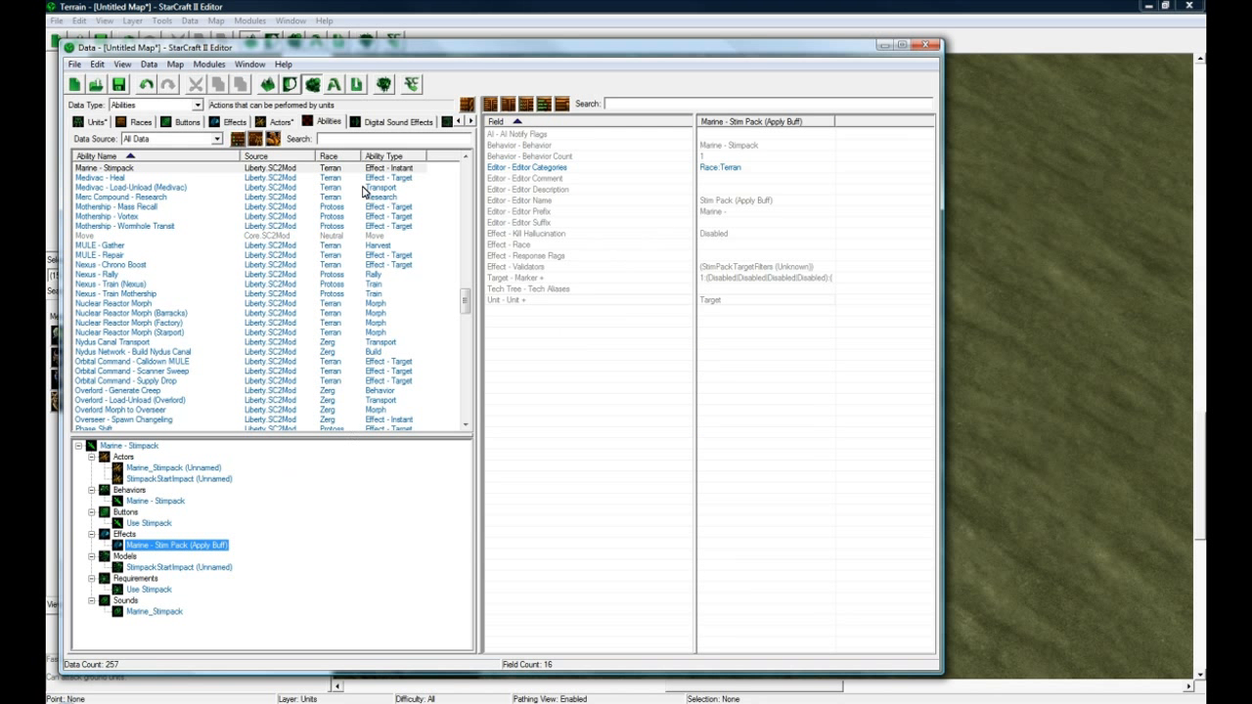
{"action": "left_click", "coordinate": [221, 123]}
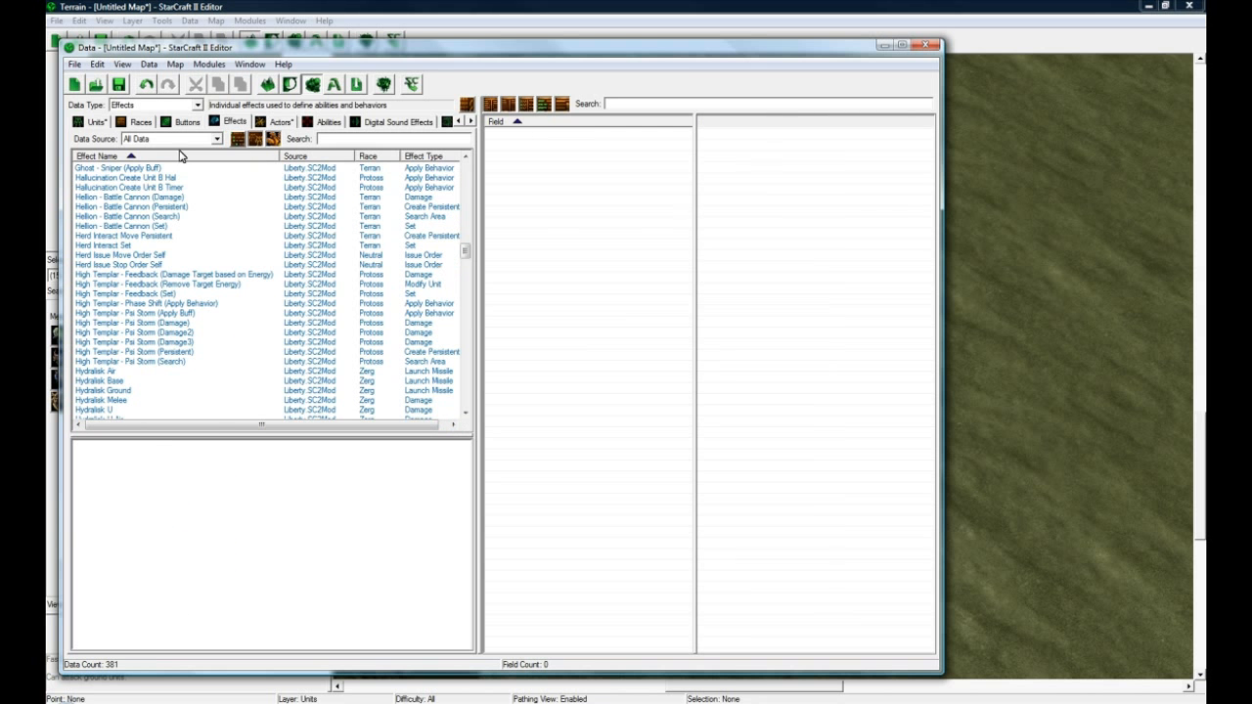
{"action": "left_click", "coordinate": [311, 123]}
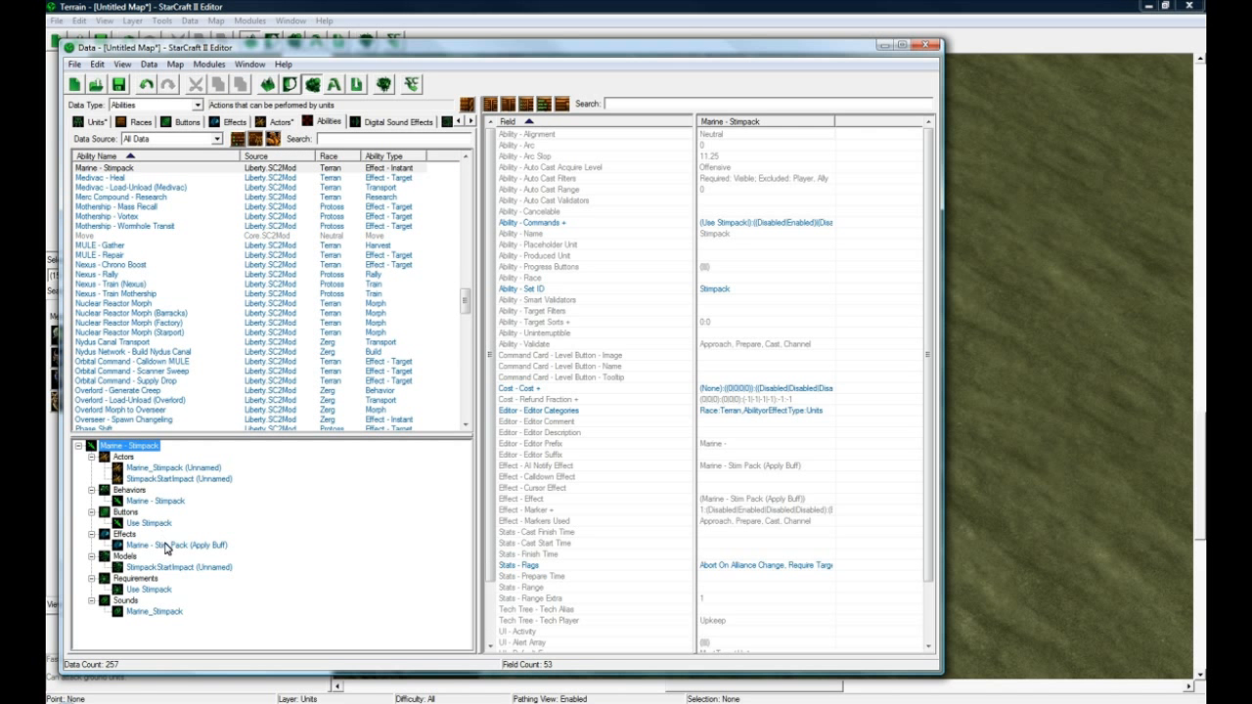
{"action": "left_click", "coordinate": [167, 547]}
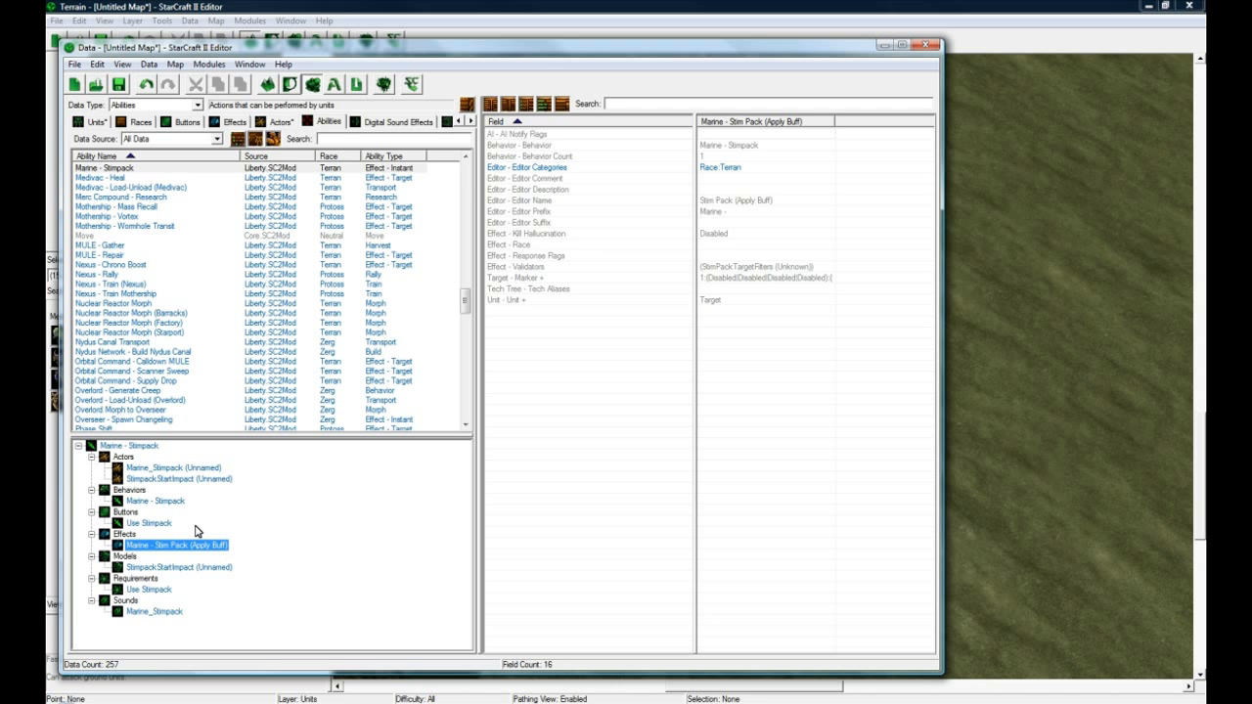
Find Marine - Stim Pack (Apply Buff) in the Effects data and inspect its linked objects and effect type
{"action": "left_click", "coordinate": [227, 122]}
{"action": "left_click_drag", "start_coordinate": [465, 246], "coordinate": [469, 282]}
{"action": "left_click", "coordinate": [169, 255]}
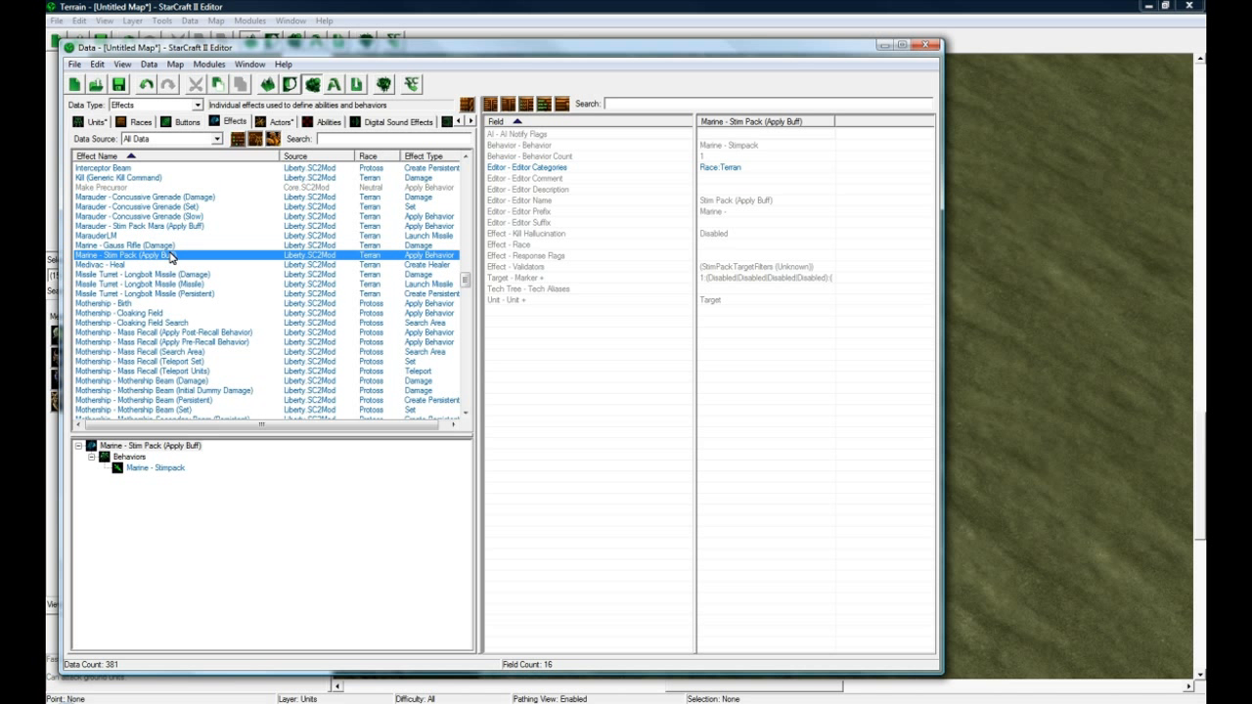
{"action": "left_click", "coordinate": [152, 446]}
{"action": "left_click", "coordinate": [430, 256]}
Start adding a new effect in the Effects data and list the available effect types
{"action": "right_click", "coordinate": [257, 217]}
{"action": "left_click", "coordinate": [298, 232]}
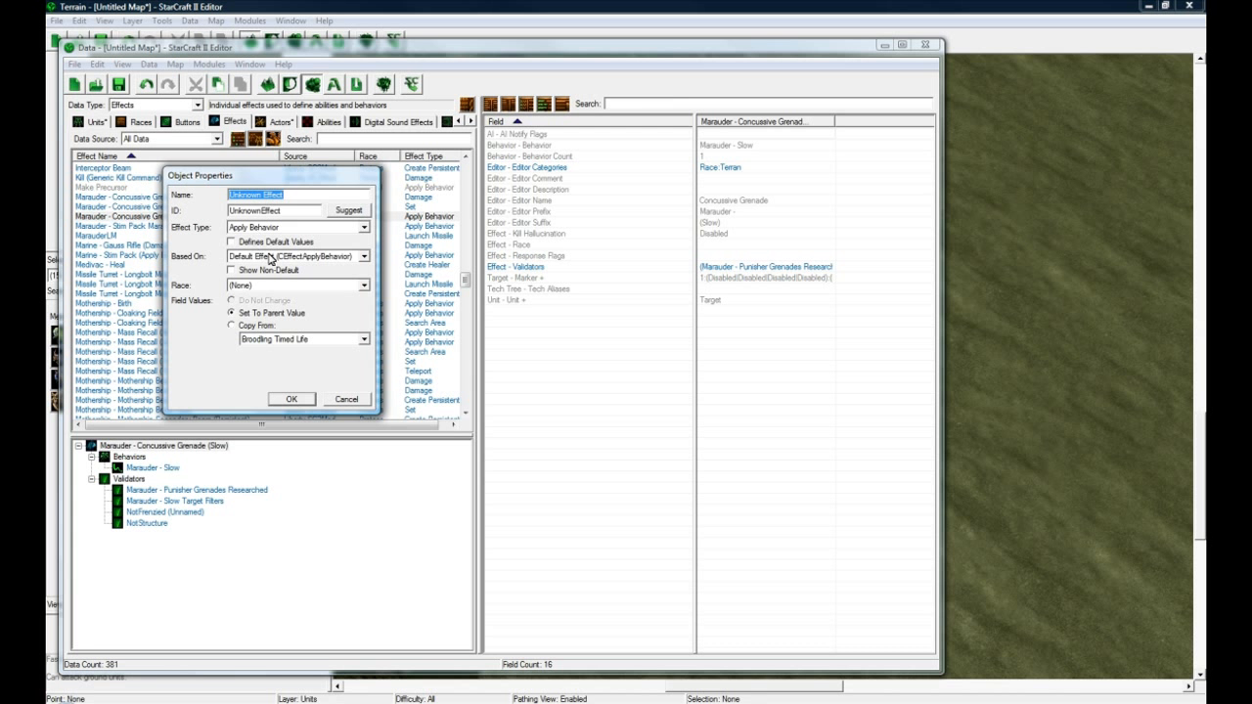
{"action": "left_click", "coordinate": [283, 231]}
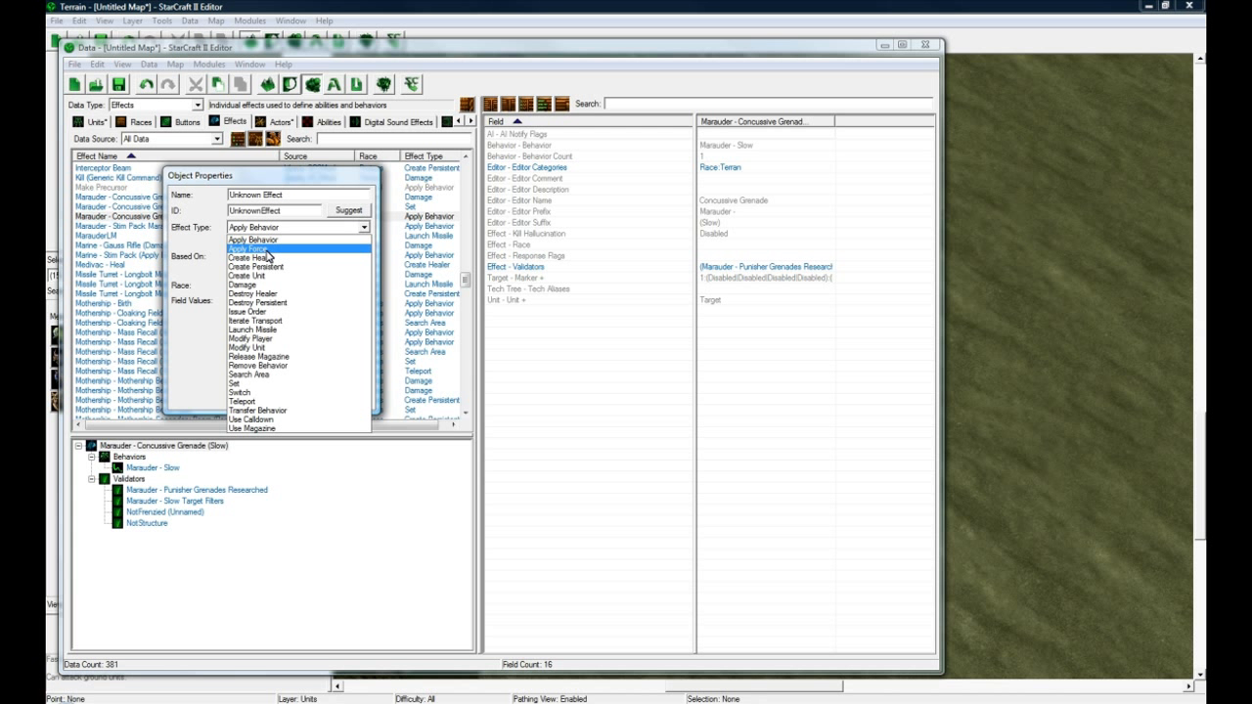